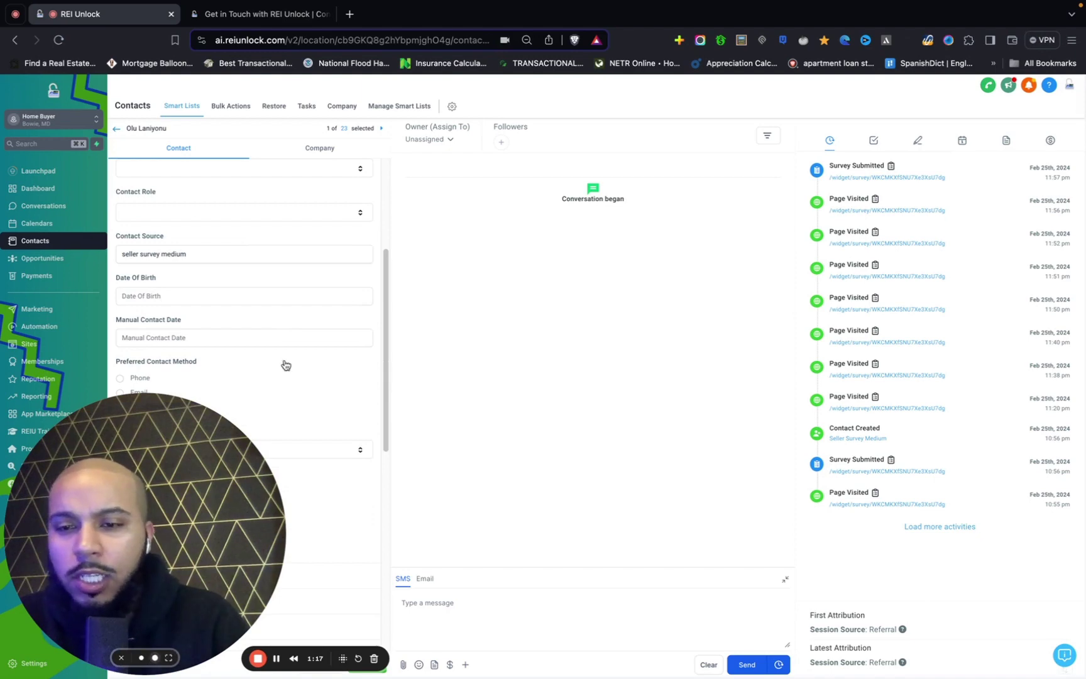
# Create an opportunity for the open contact in the Prospecting pipeline at the Suspects stage with status Open, and close its dialog
pyautogui.scroll(-10, 285, 364)
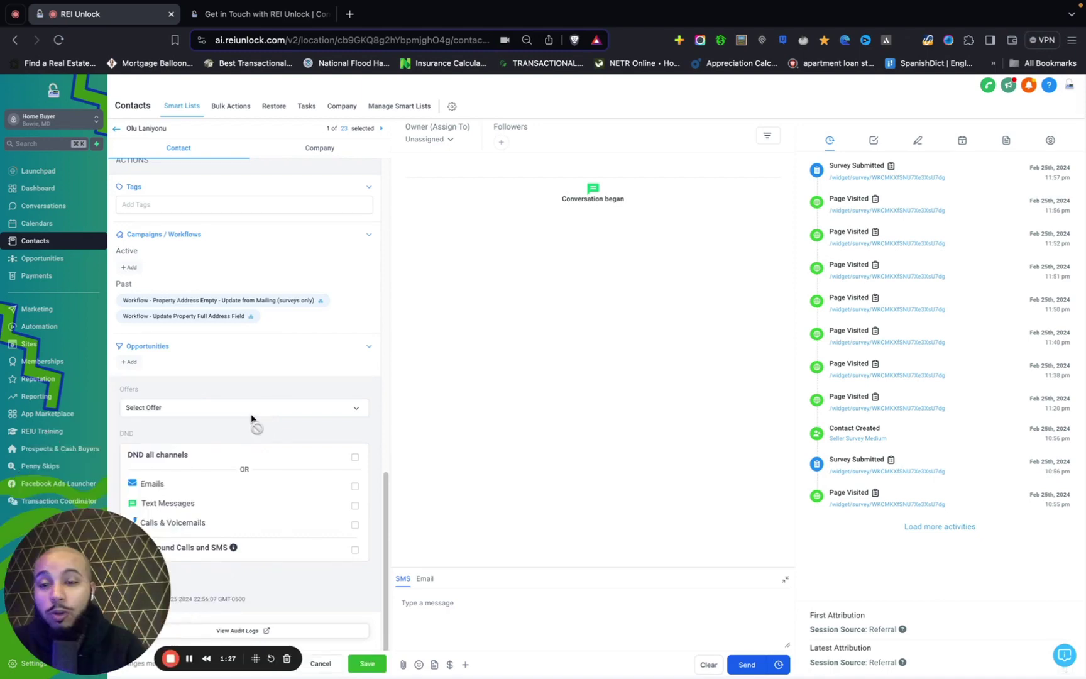
pyautogui.click(137, 365)
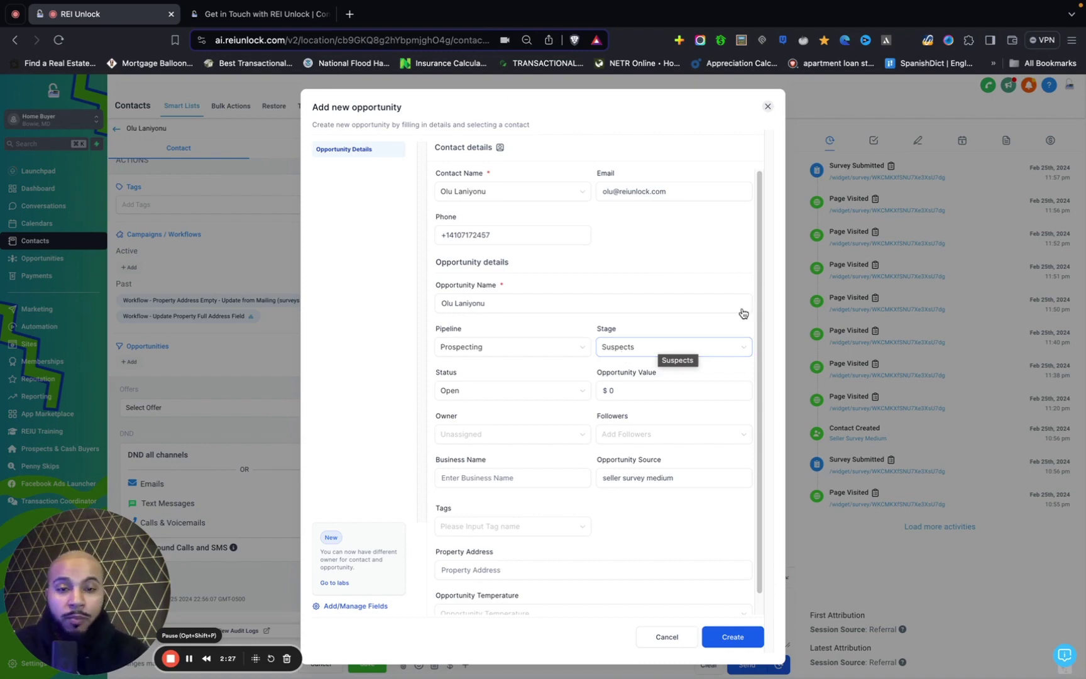
pyautogui.click(452, 346)
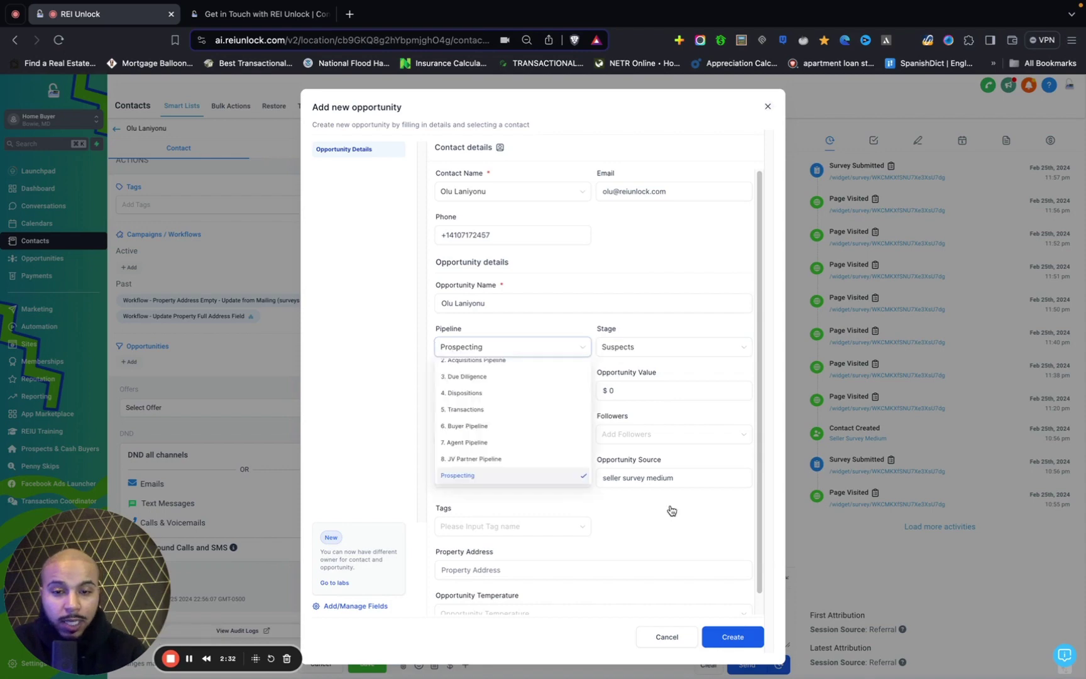
pyautogui.scroll(-1, 609, 552)
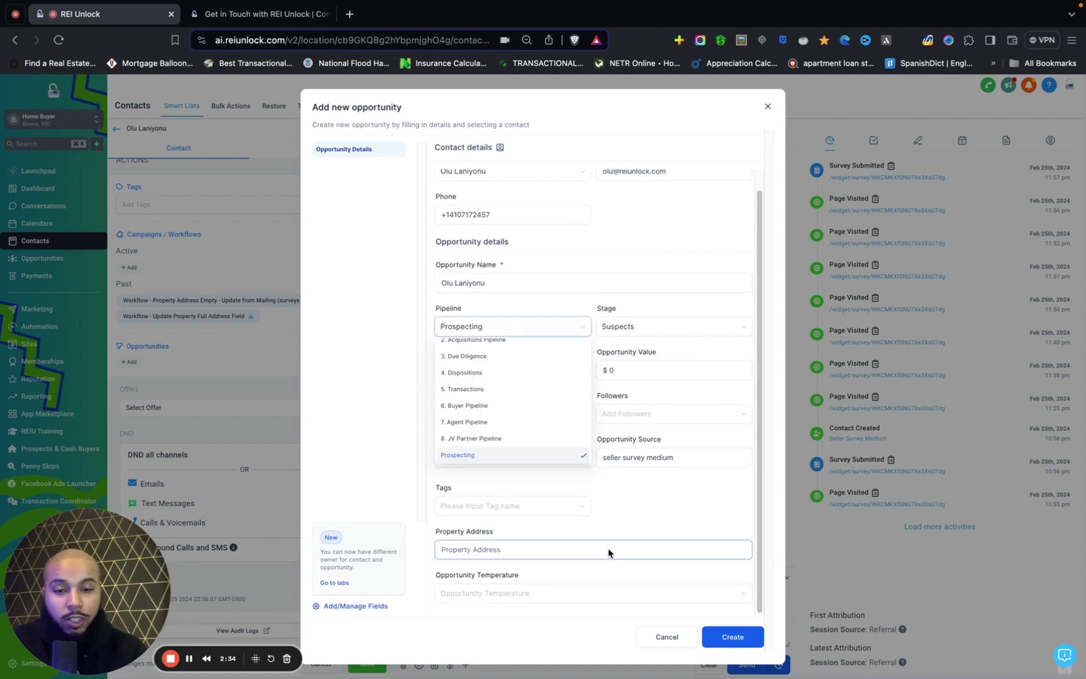
pyautogui.click(608, 552)
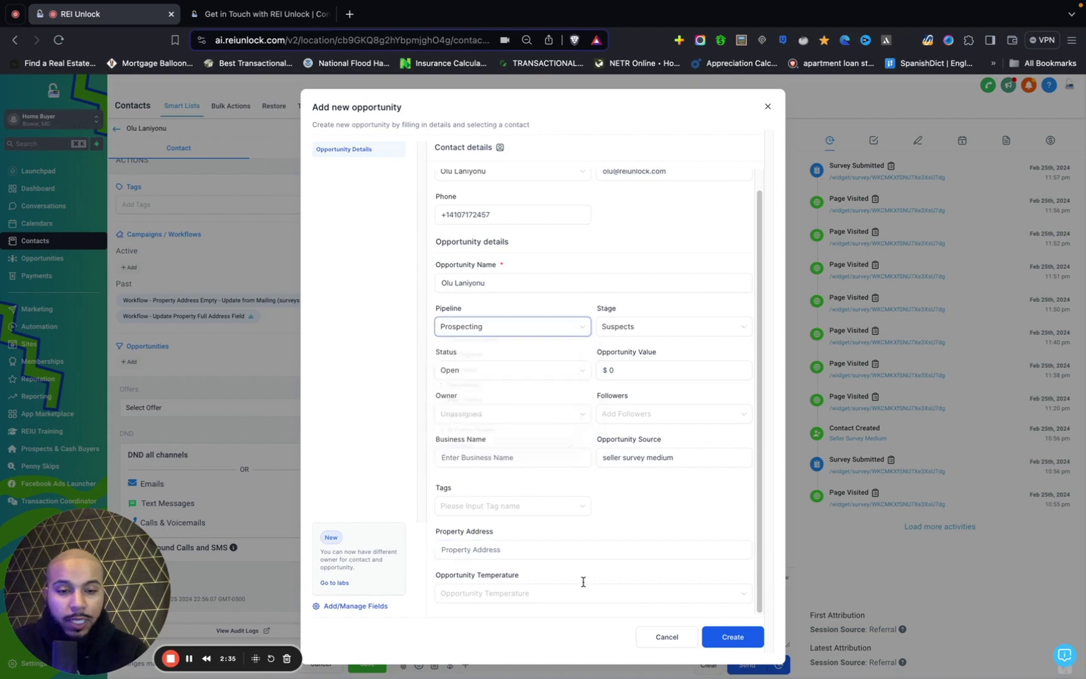
pyautogui.press('Return')
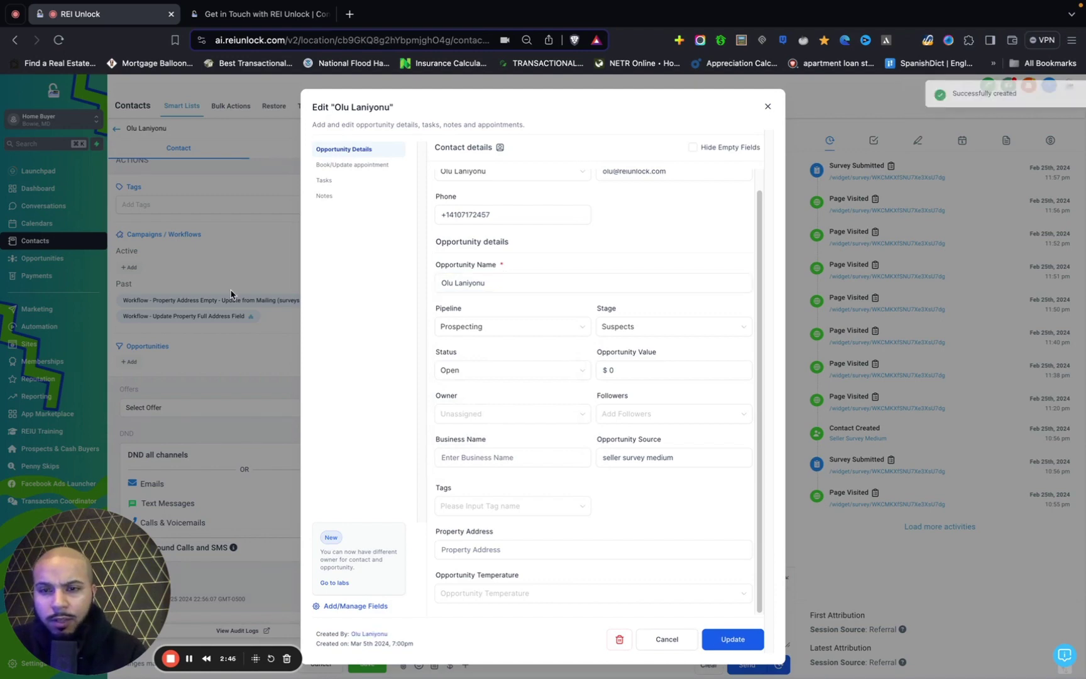
pyautogui.click(767, 107)
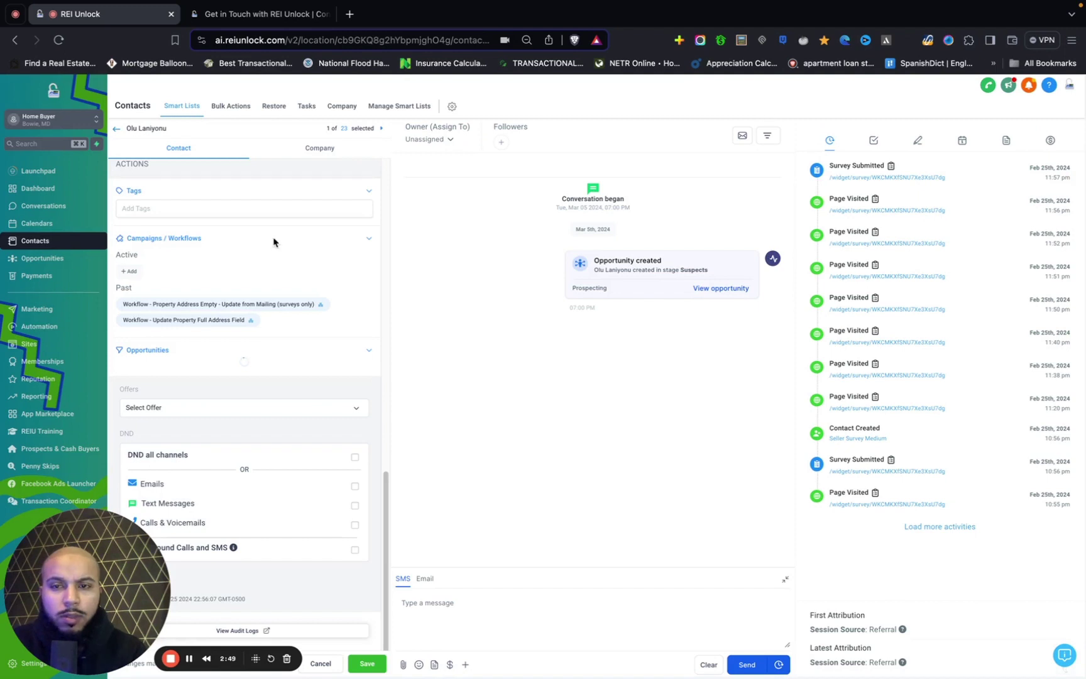
# Review the contact's Additional Info section, including the selling reason, agent listing and property address fields
pyautogui.scroll(5, 273, 242)
pyautogui.scroll(-3, 274, 239)
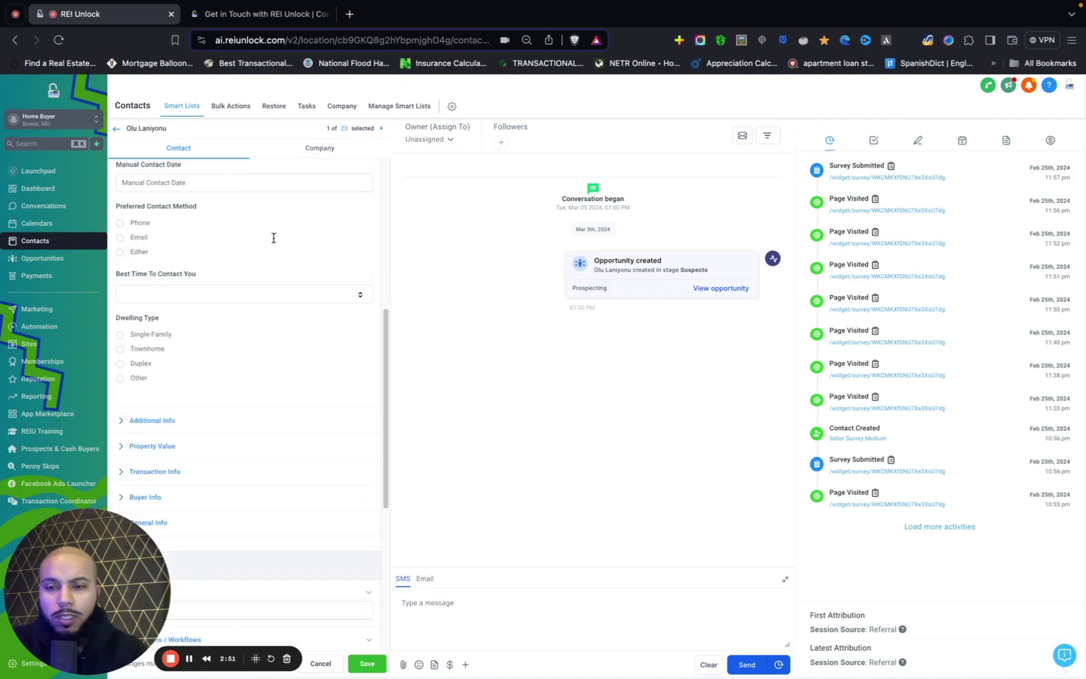
pyautogui.click(160, 425)
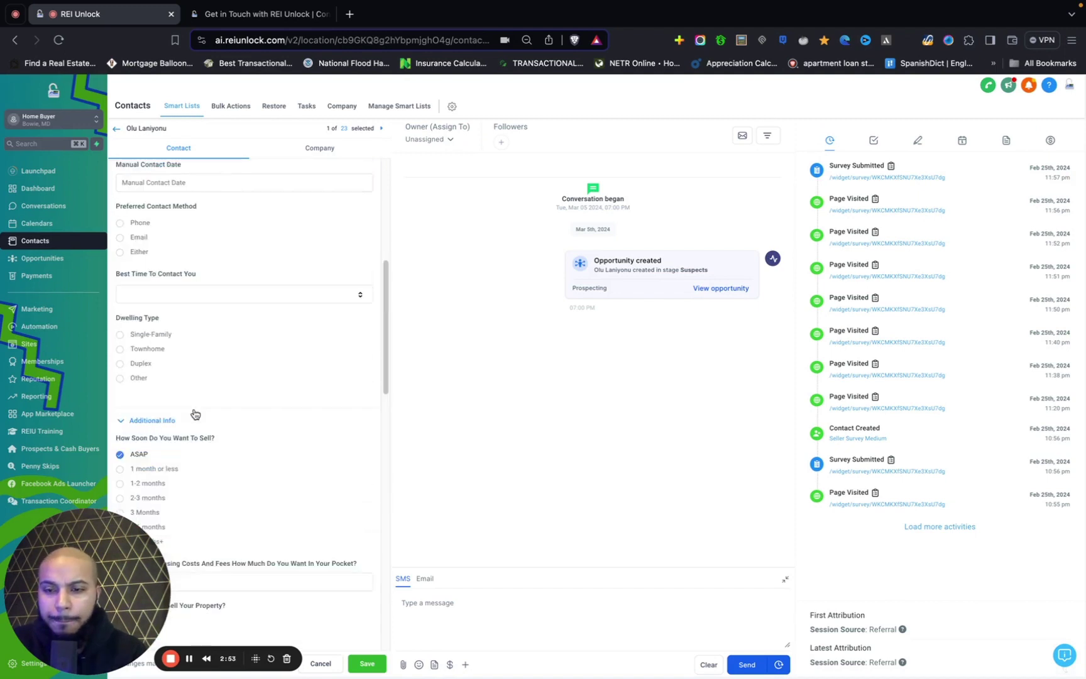
pyautogui.scroll(-8, 195, 415)
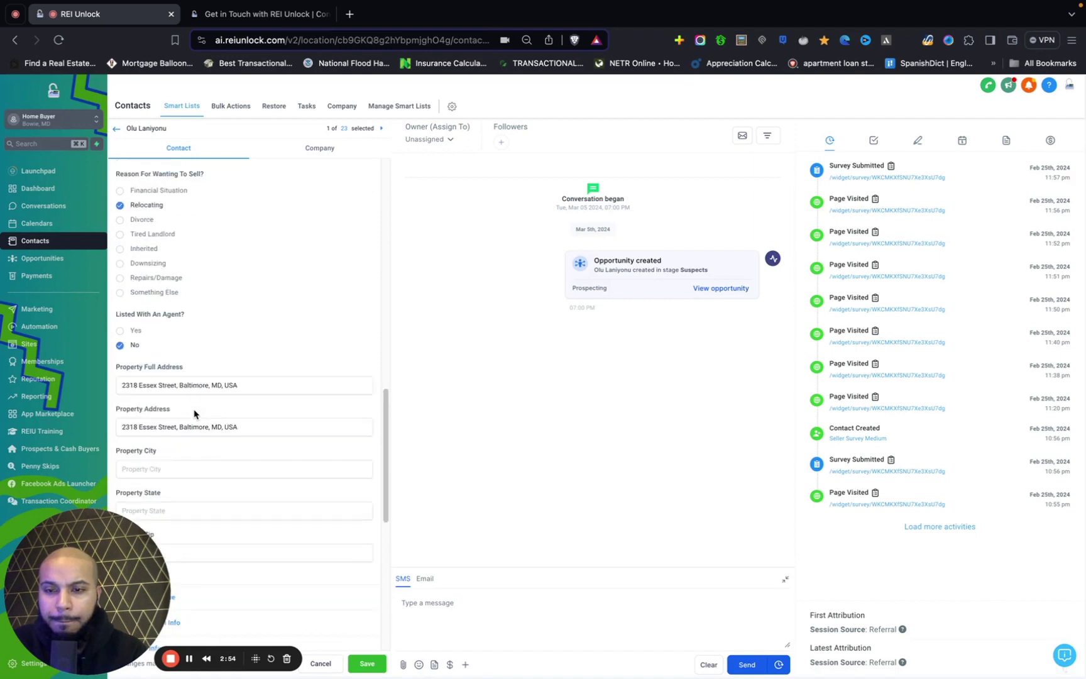
pyautogui.scroll(-2, 194, 414)
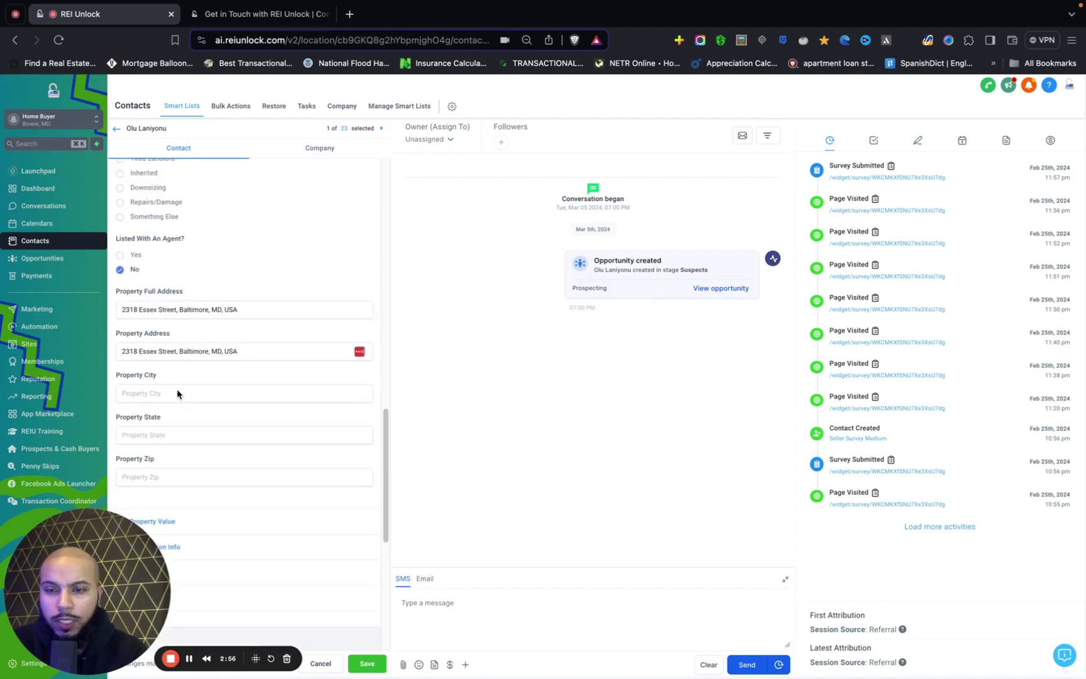
pyautogui.scroll(-1, 177, 393)
pyautogui.scroll(-8, 177, 393)
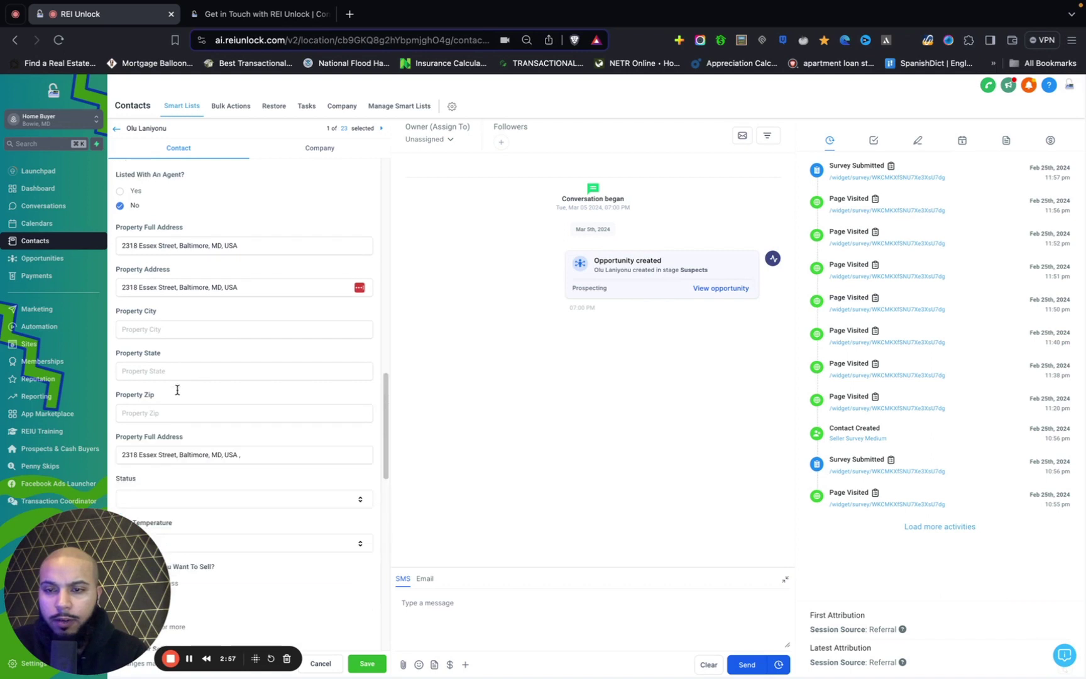
pyautogui.scroll(15, 177, 392)
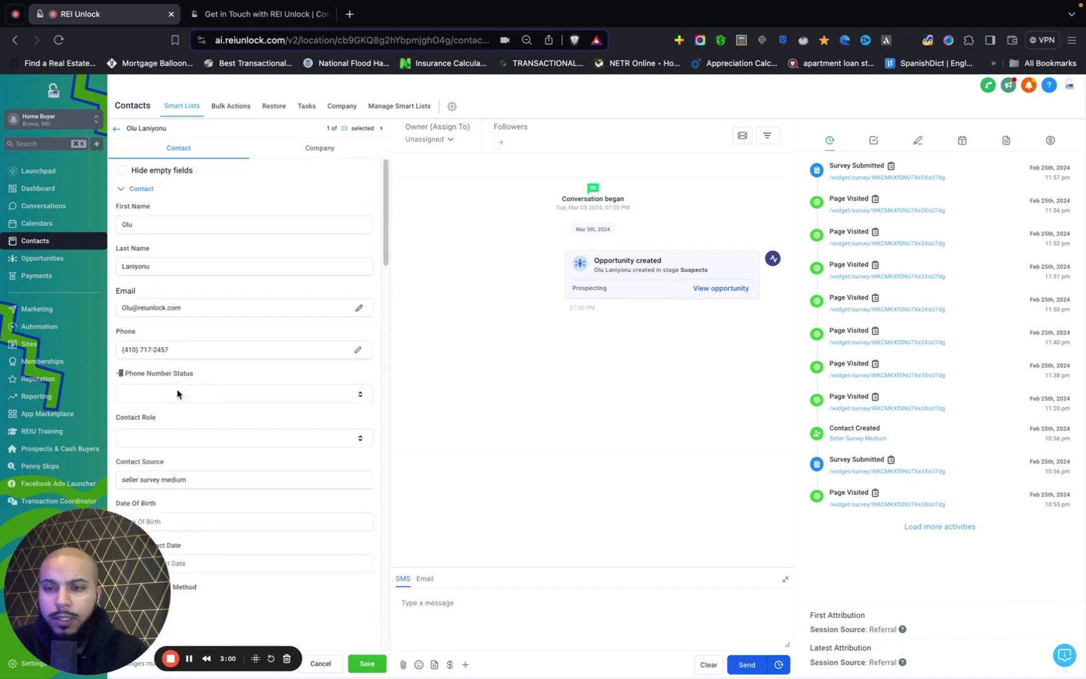
# Go to the opportunities board and inspect the Suspects card's opportunity name, tags and property address, leaving its details unchanged
pyautogui.click(61, 260)
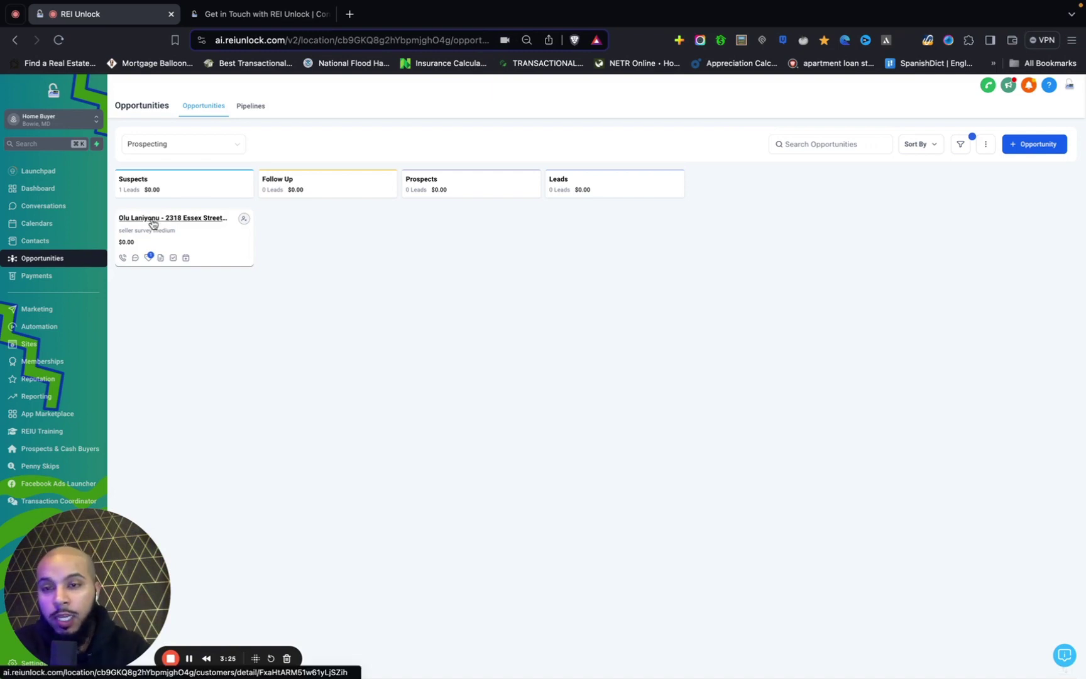
pyautogui.click(219, 237)
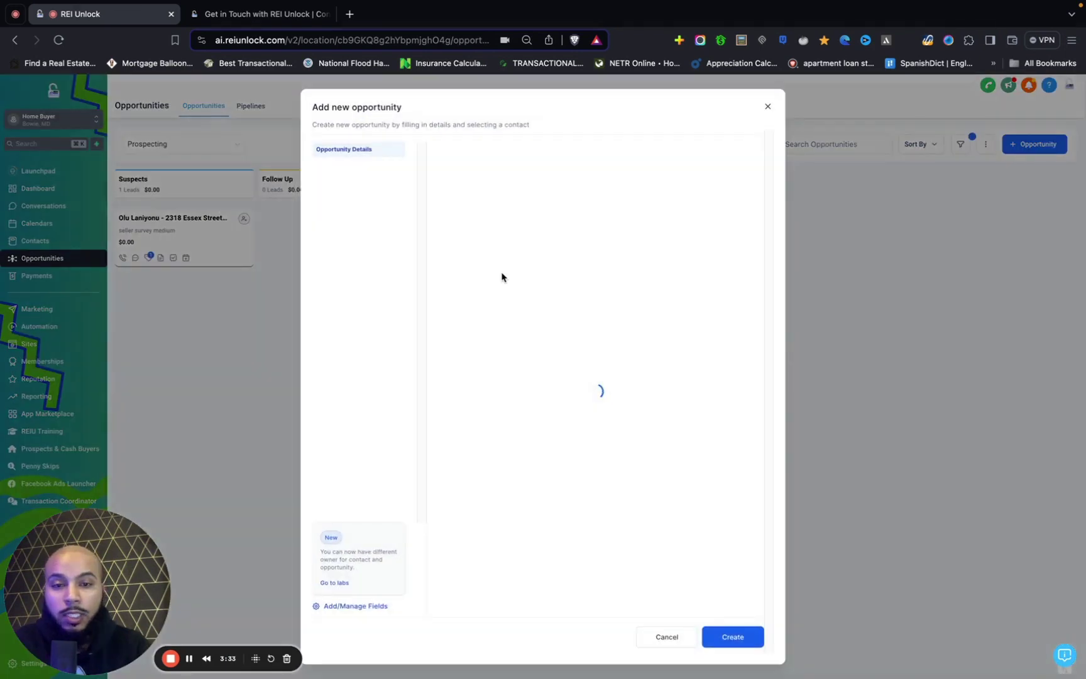
pyautogui.scroll(-1, 540, 305)
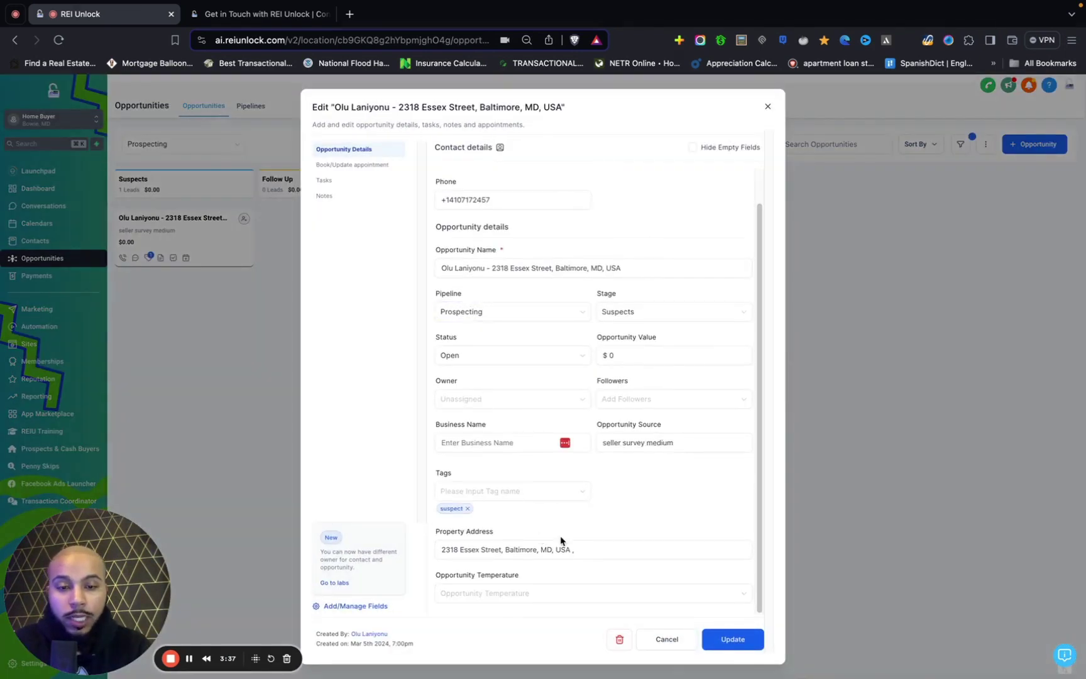
pyautogui.click(599, 546)
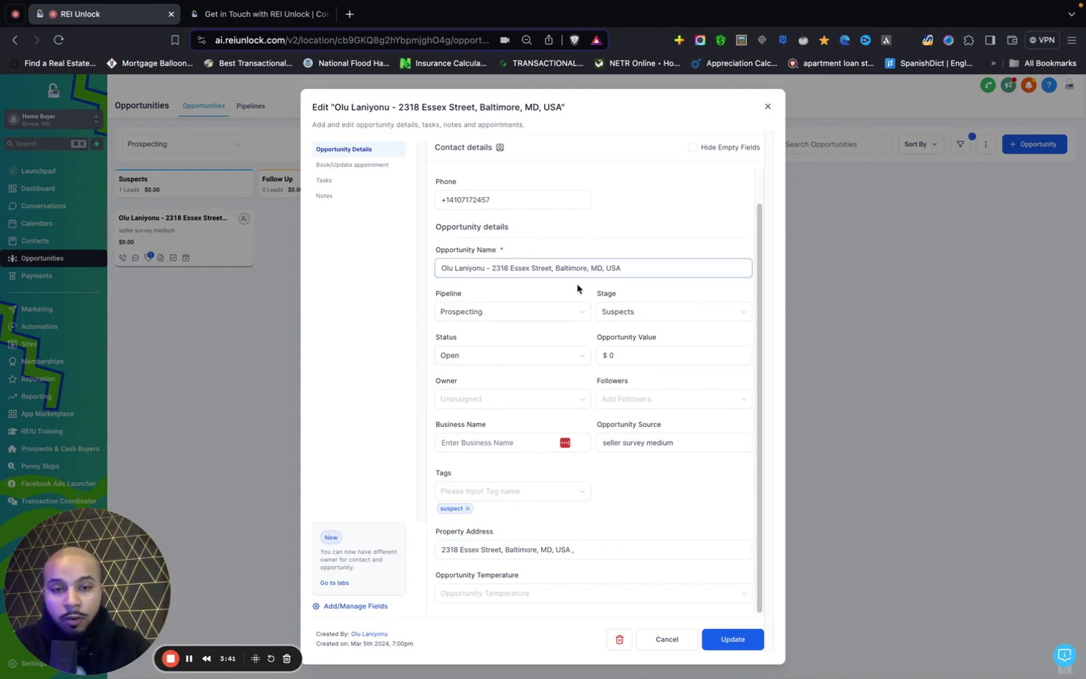
pyautogui.click(665, 639)
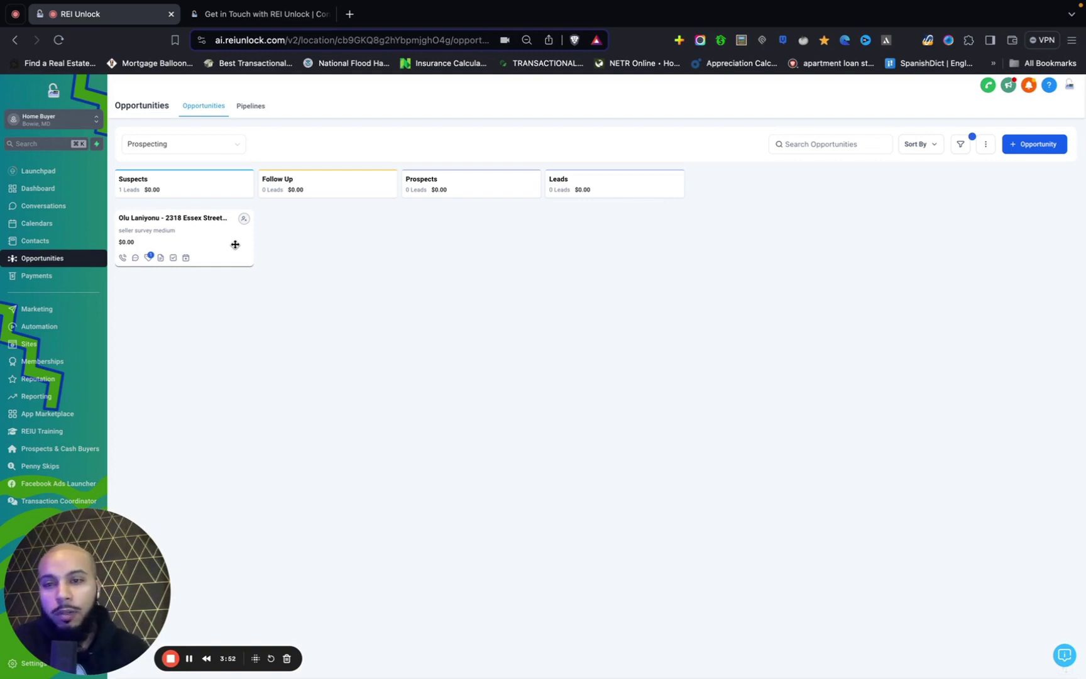
# Advance the opportunity card in the Prospecting pipeline from Suspects through Follow Up and Prospects to Leads
pyautogui.moveTo(235, 244); pyautogui.dragTo(340, 242)
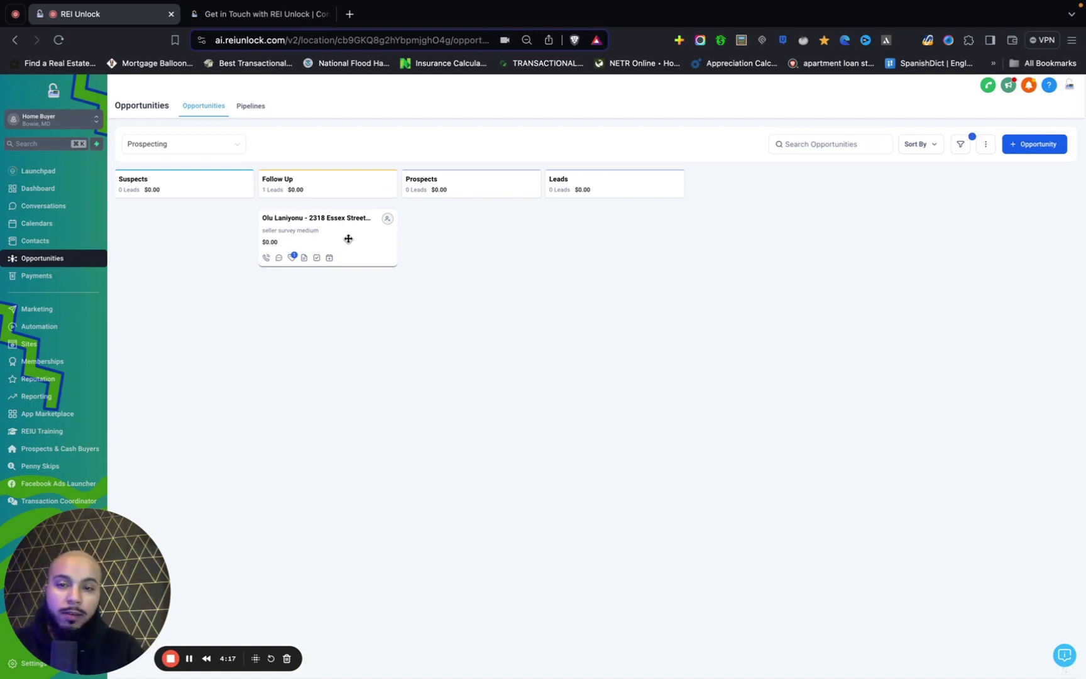
pyautogui.moveTo(348, 239); pyautogui.dragTo(492, 245)
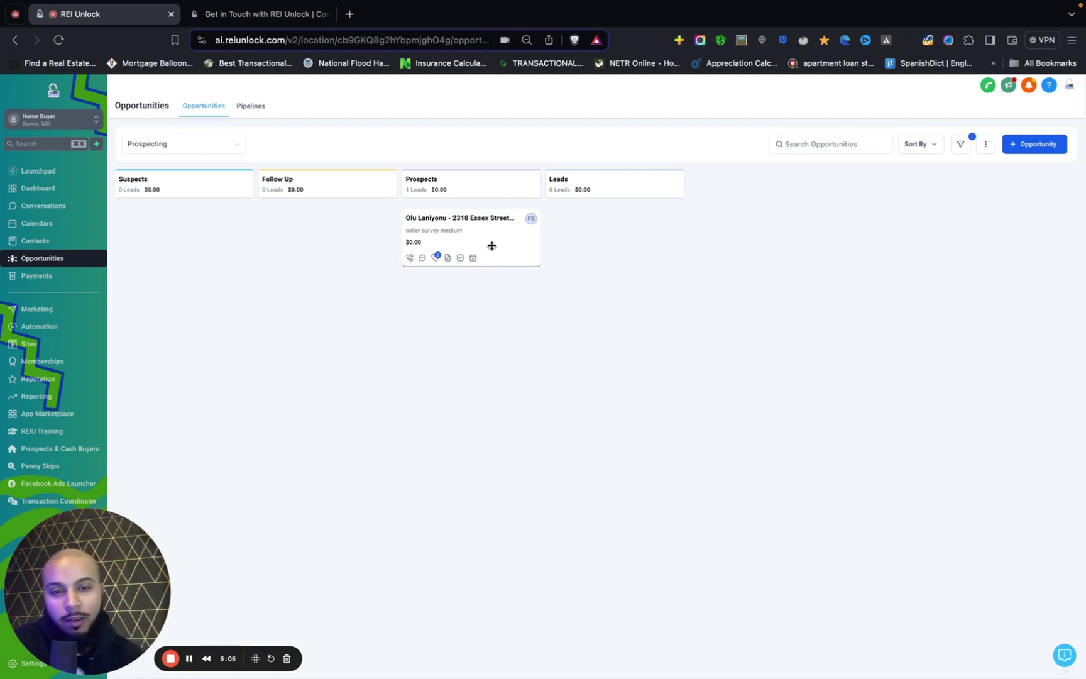
pyautogui.moveTo(505, 245); pyautogui.dragTo(611, 241)
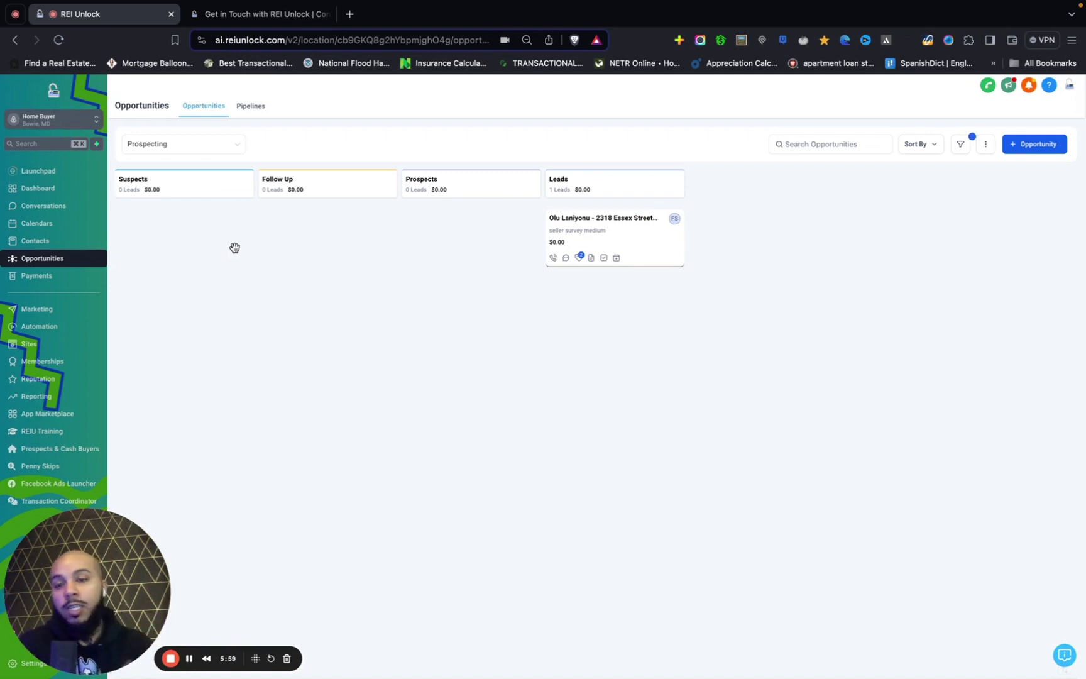
# Switch the board to 1. Leads Pipeline and move the opportunity card from New Leads to Nurture Leads
pyautogui.click(197, 149)
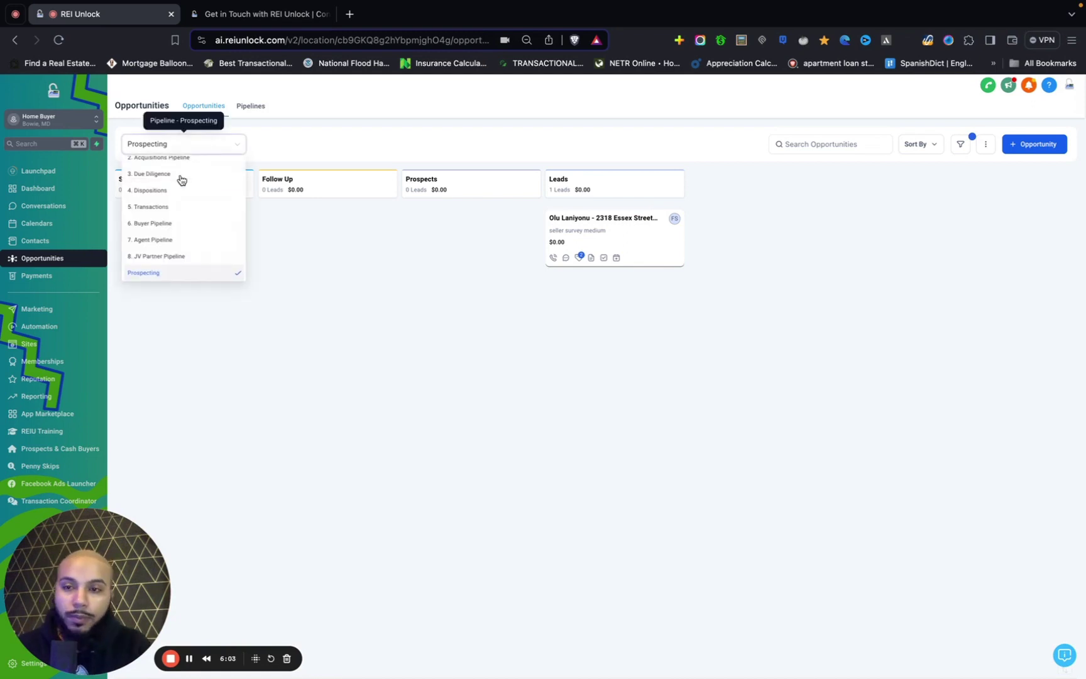
pyautogui.scroll(-1, 170, 213)
pyautogui.scroll(1, 168, 228)
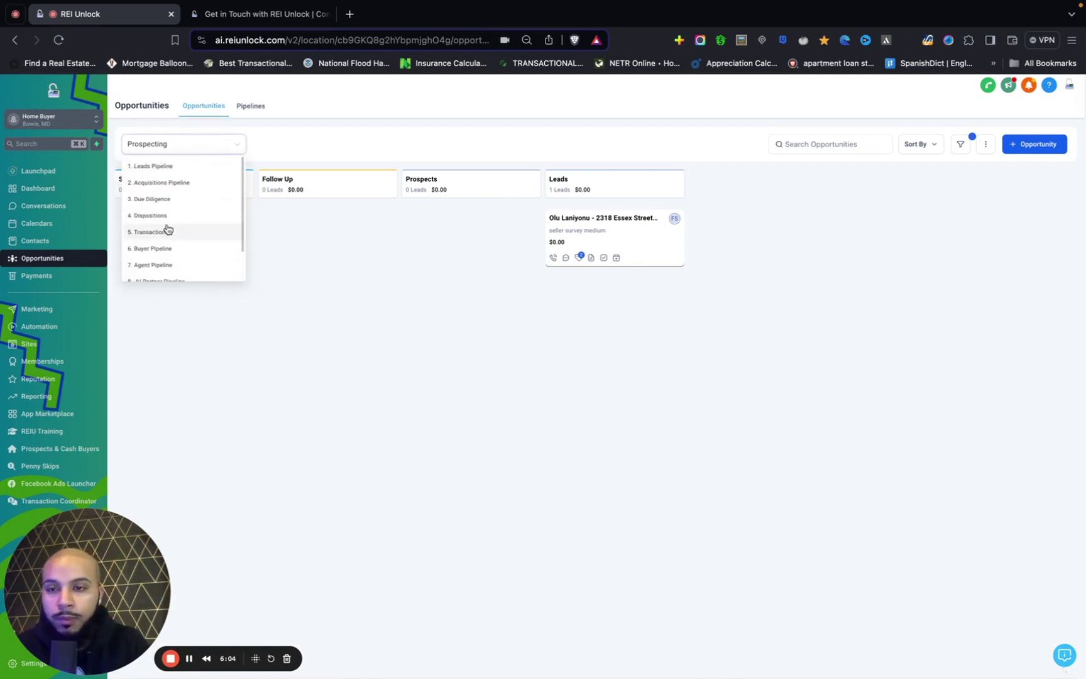
pyautogui.click(151, 167)
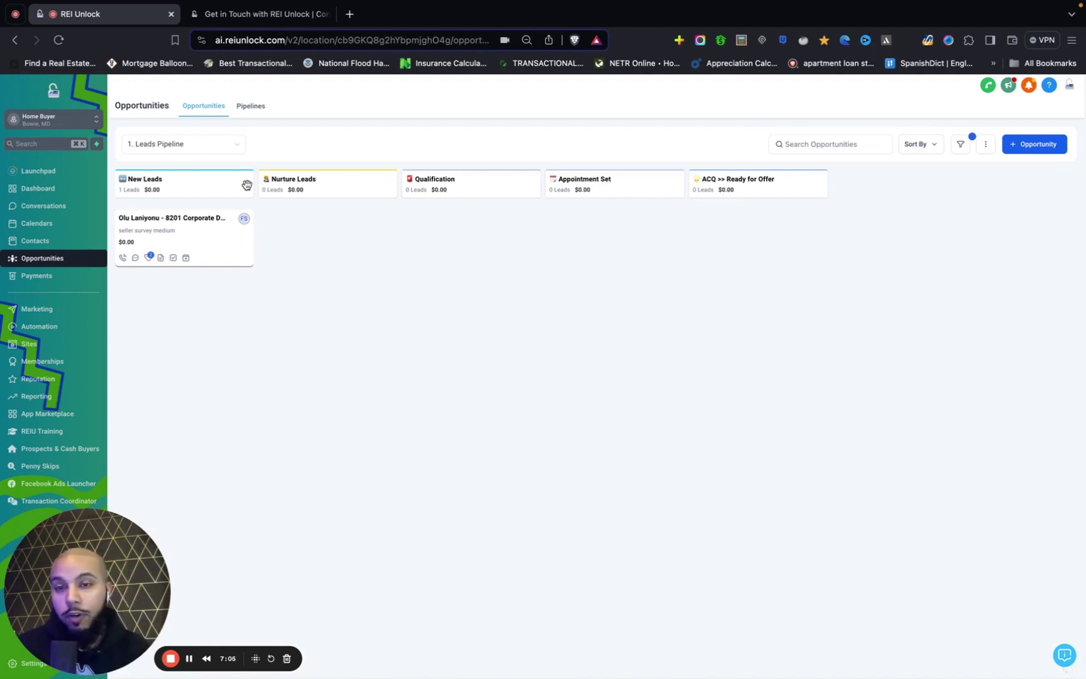
pyautogui.moveTo(148, 258)
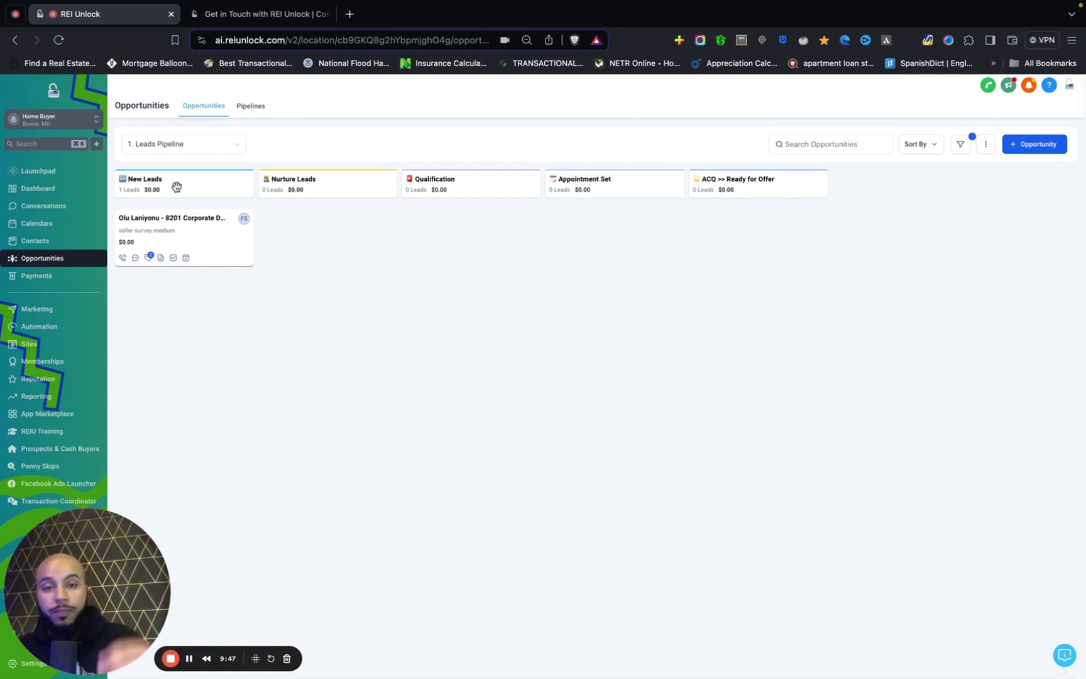
pyautogui.moveTo(186, 246); pyautogui.dragTo(315, 244)
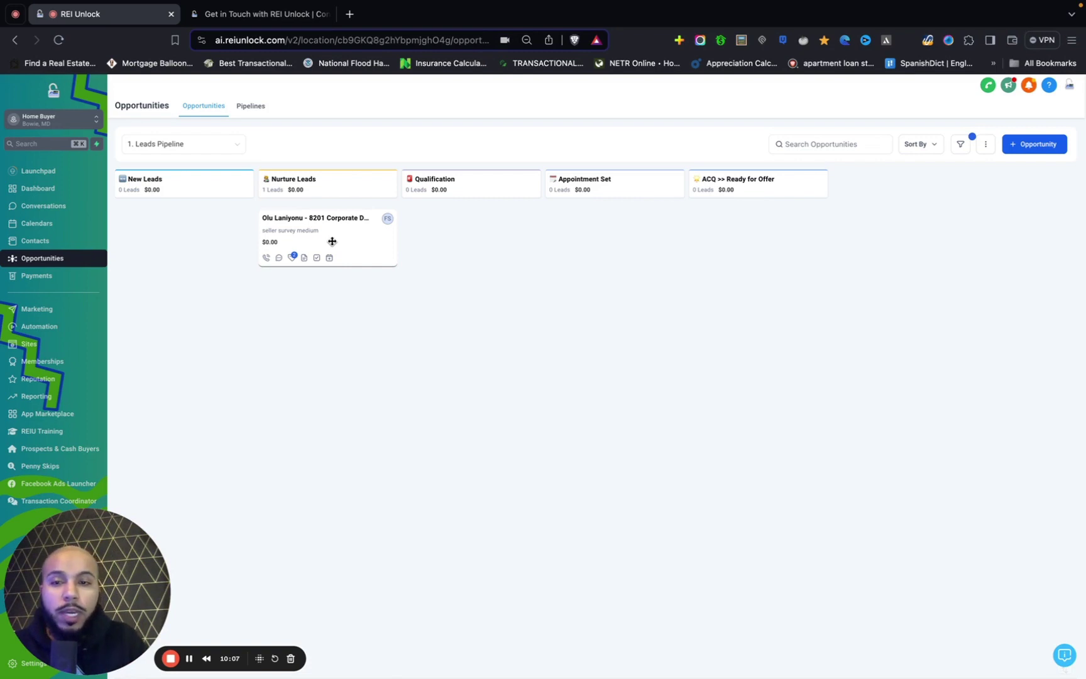
# Inspect the Nurture Leads opportunity's details, including its owner, tags, property address and temperature, and close them
pyautogui.click(366, 250)
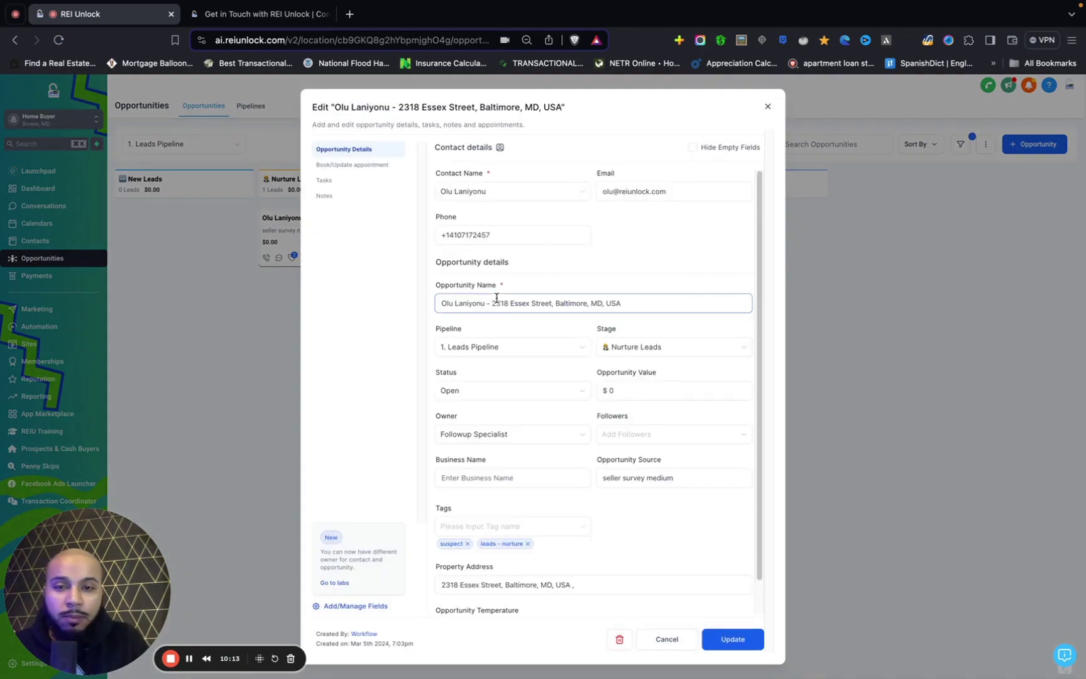
pyautogui.scroll(-1, 497, 298)
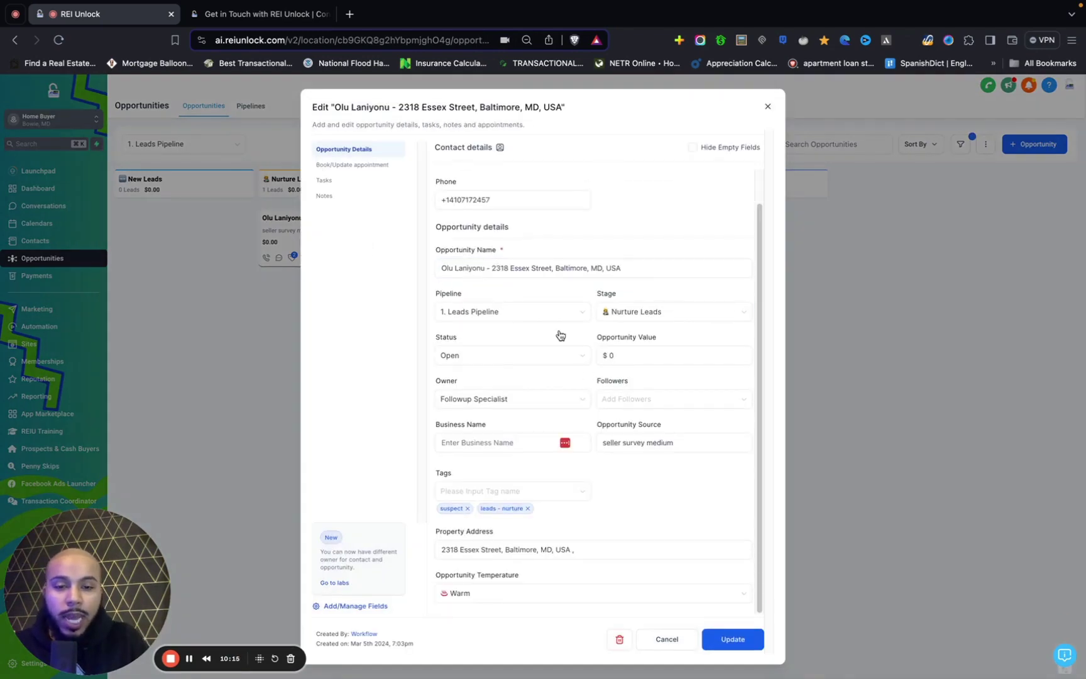
pyautogui.scroll(1, 584, 366)
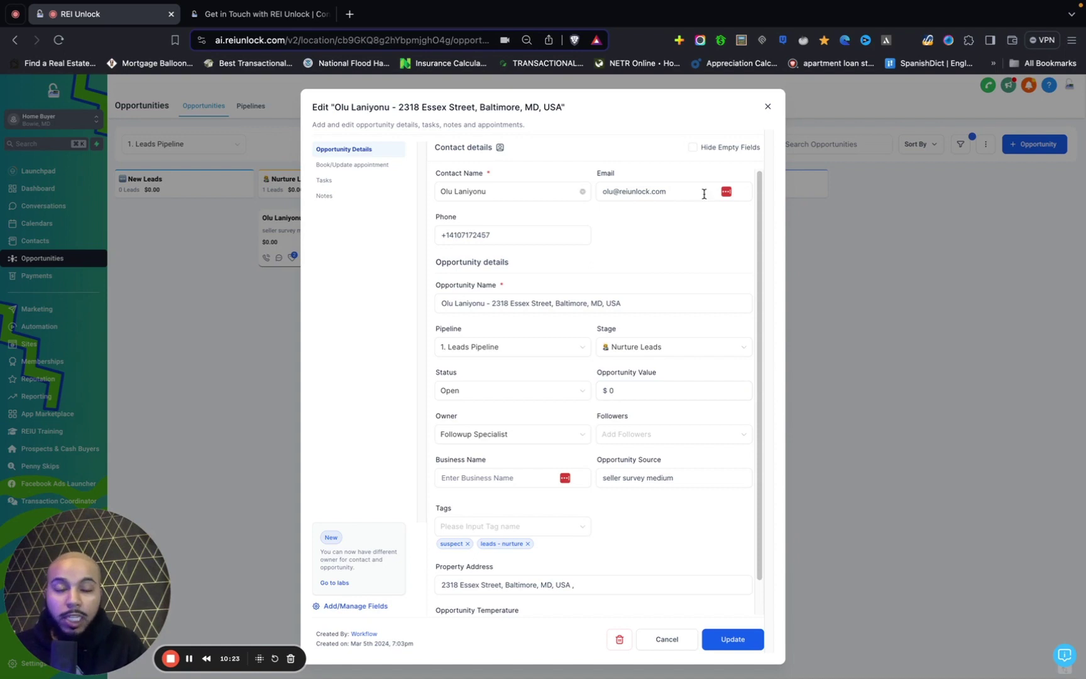
pyautogui.click(767, 109)
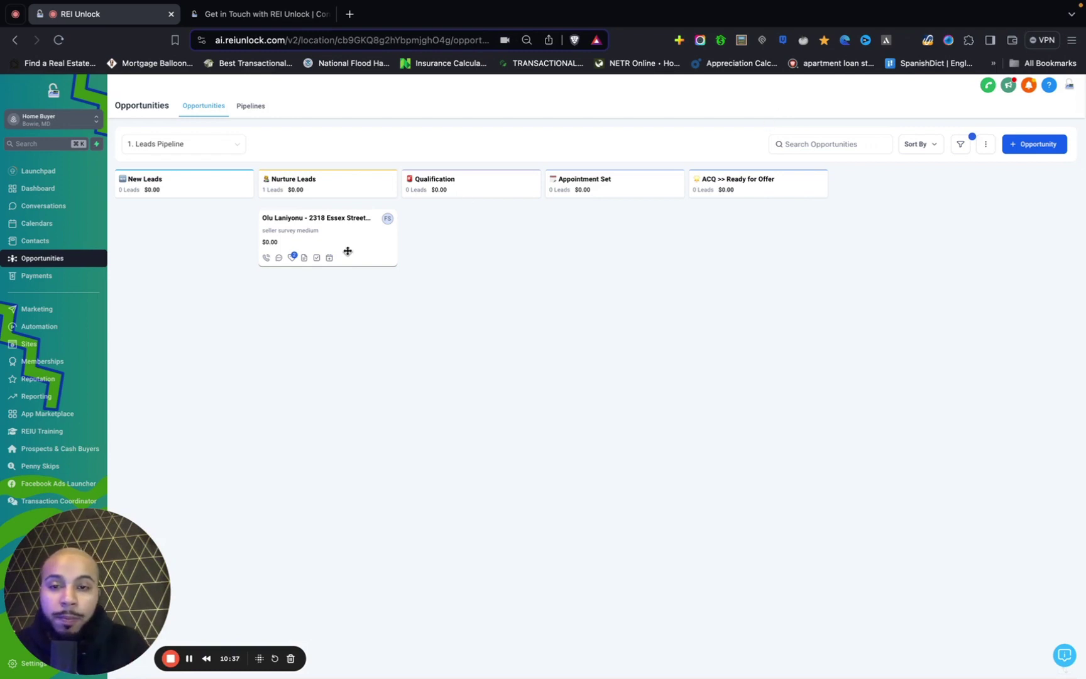
# Advance the opportunity card from Nurture Leads through Qualification and Appointment Set to ACQ >> Ready for Offer
pyautogui.moveTo(348, 250); pyautogui.dragTo(450, 247)
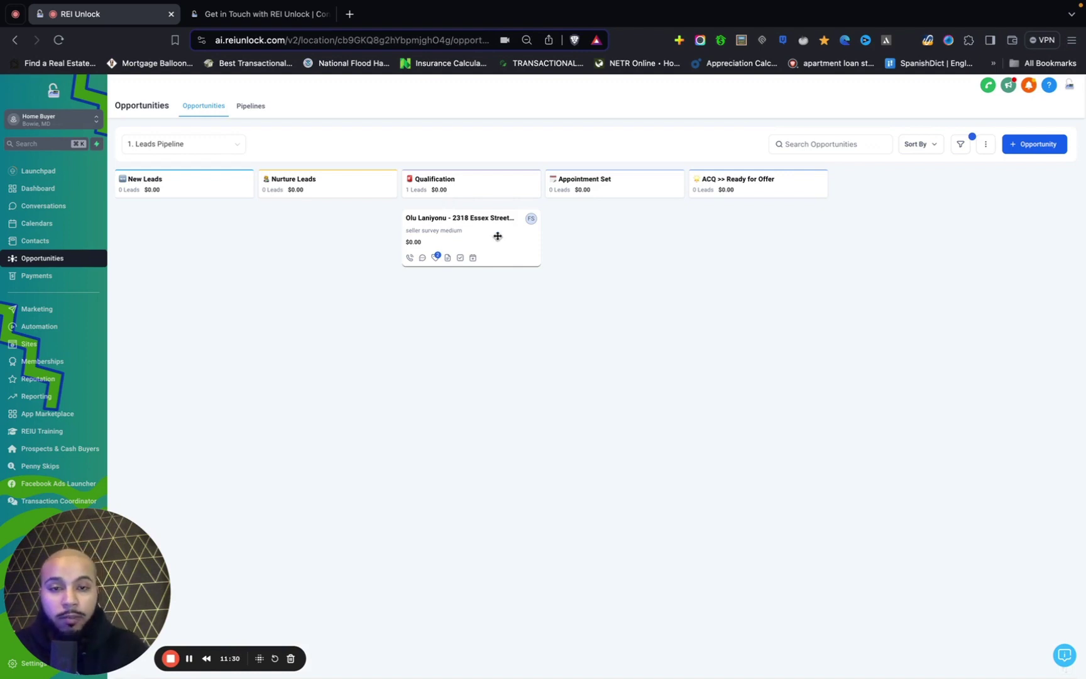
pyautogui.moveTo(496, 235); pyautogui.dragTo(633, 241)
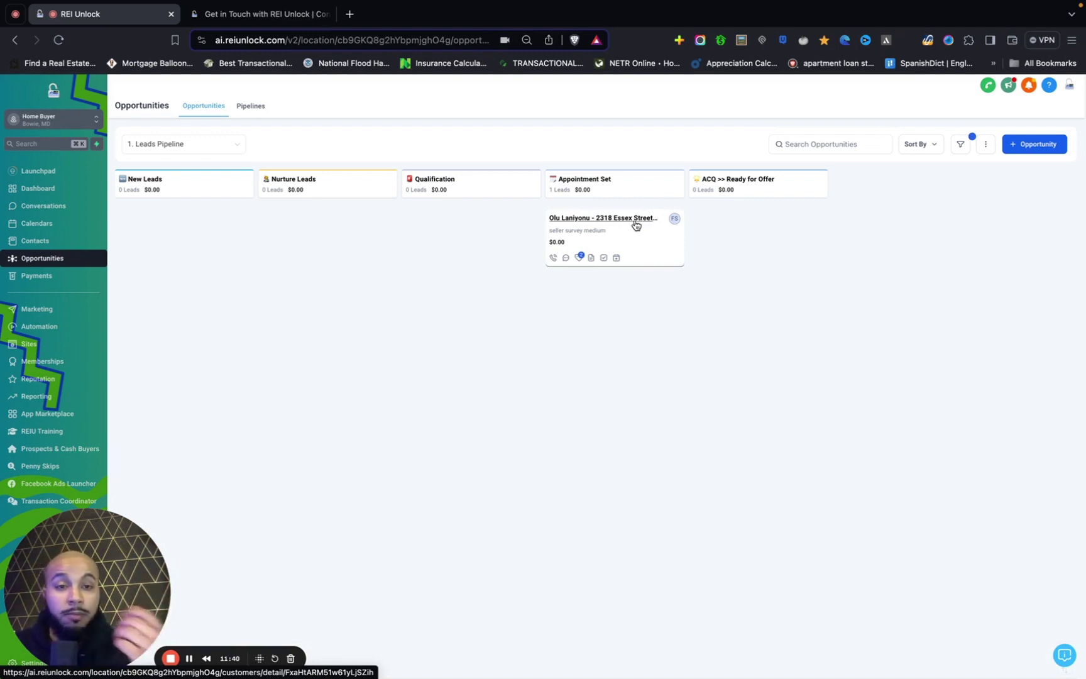
pyautogui.moveTo(636, 225); pyautogui.dragTo(771, 240)
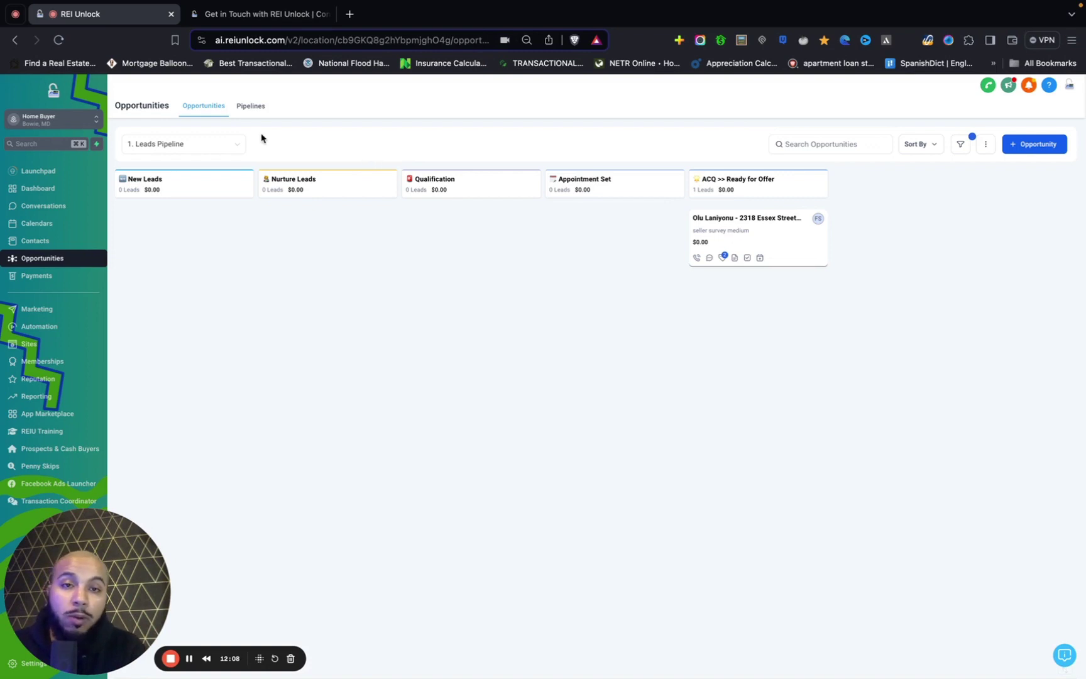
# Switch the opportunities board to 2. Acquisitions Pipeline
pyautogui.click(192, 144)
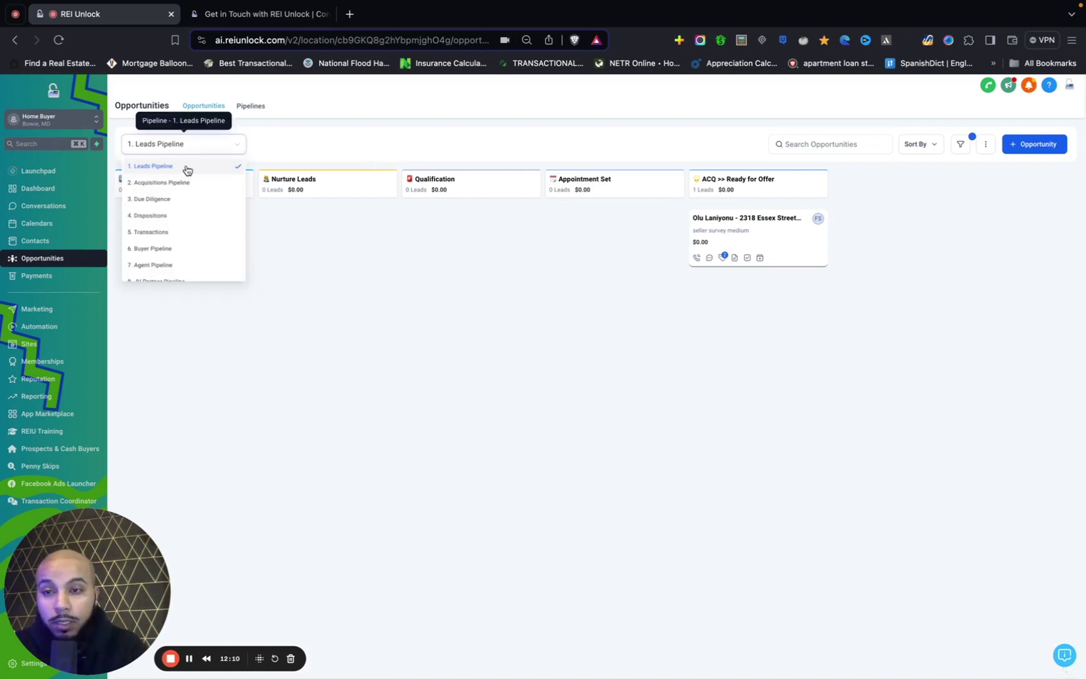
pyautogui.click(177, 188)
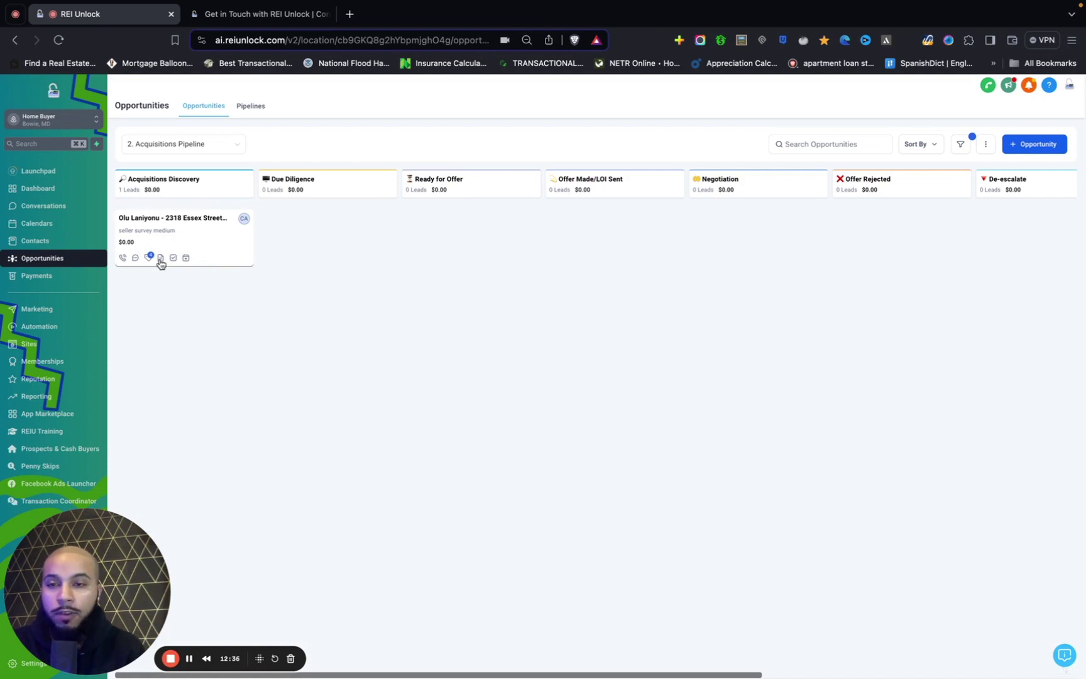
# Move the seller's opportunity card from Acquisitions Discovery to Due Diligence in the 2. Acquisitions Pipeline
pyautogui.moveTo(149, 259)
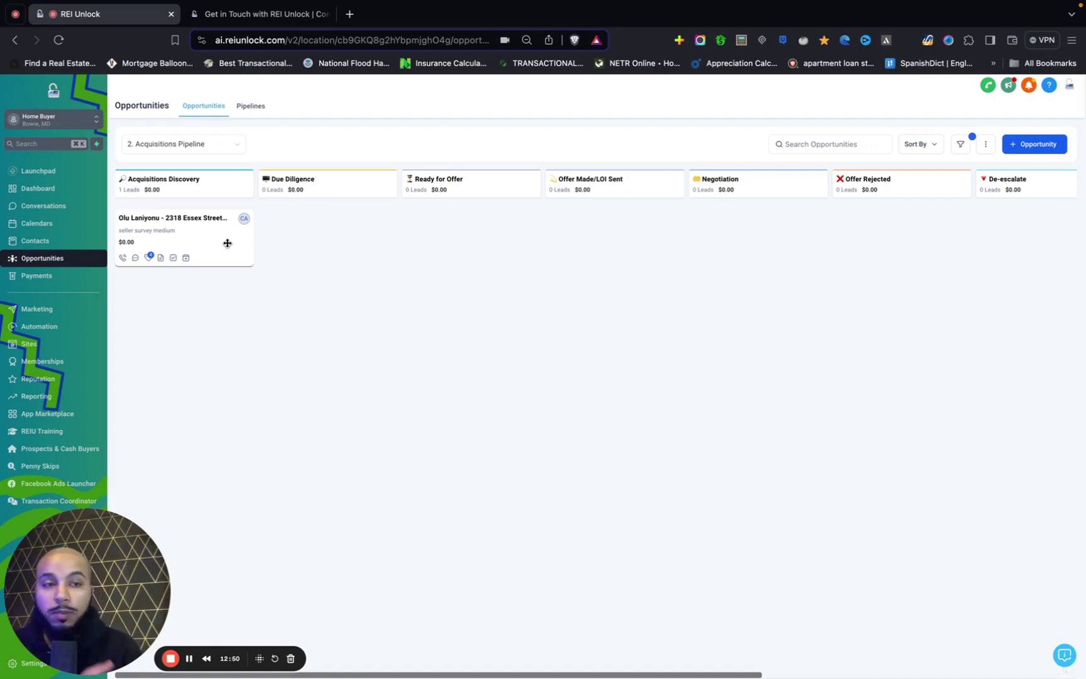
pyautogui.hscroll(5, 490, 271)
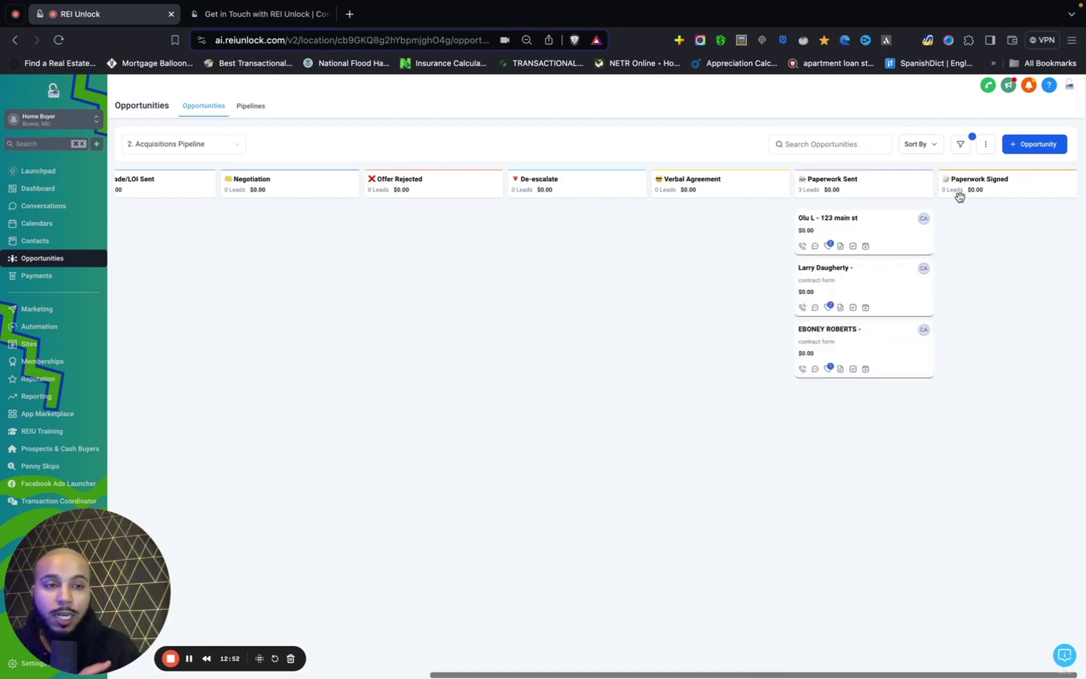
pyautogui.hscroll(-5, 579, 222)
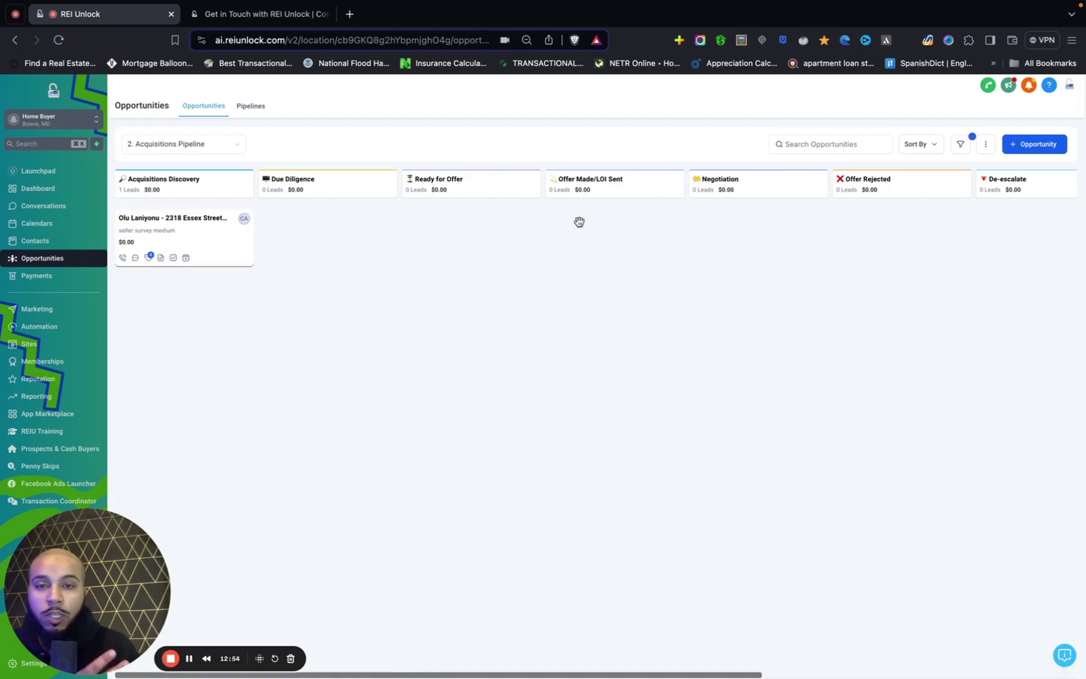
pyautogui.hscroll(5, 579, 222)
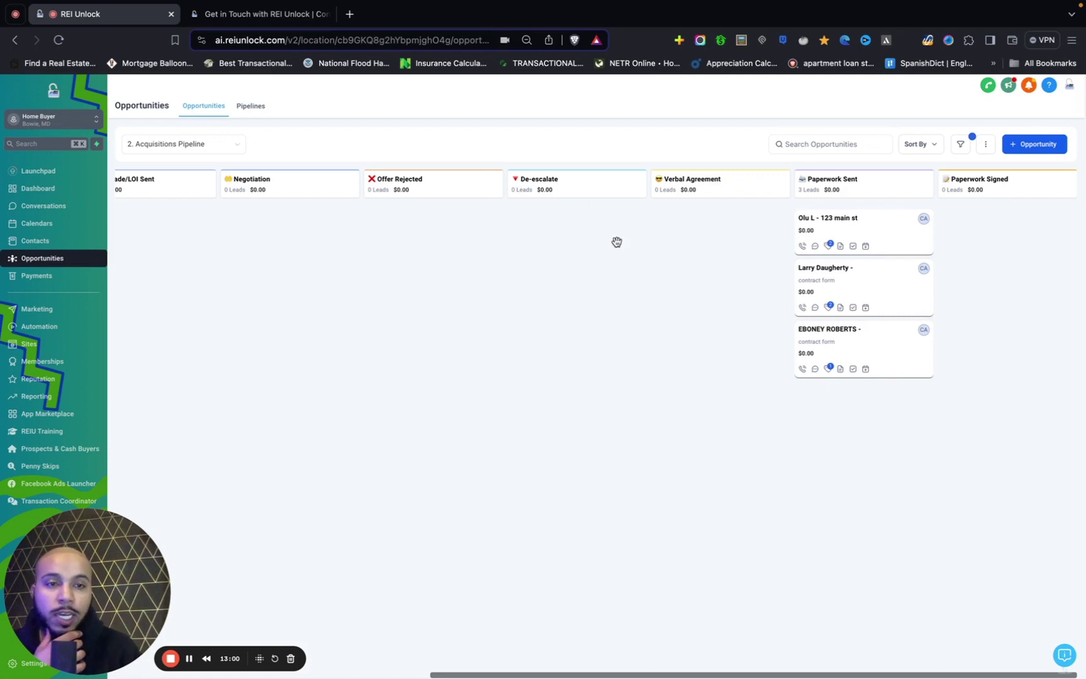
pyautogui.hscroll(-5, 616, 242)
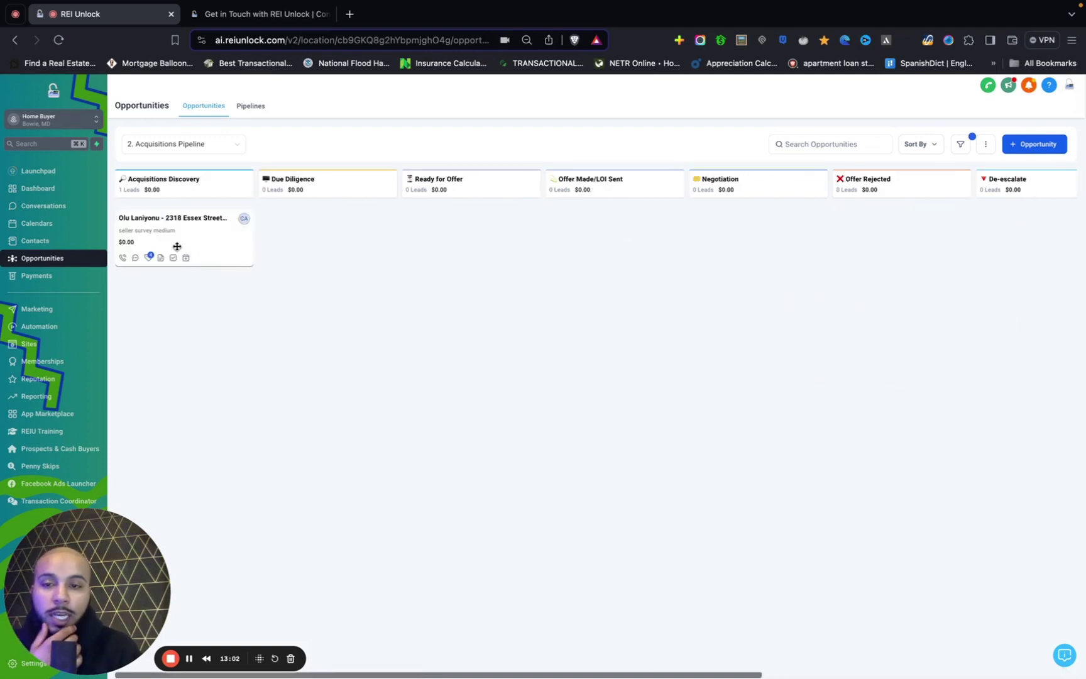
pyautogui.moveTo(188, 241); pyautogui.dragTo(340, 242)
pyautogui.click(191, 144)
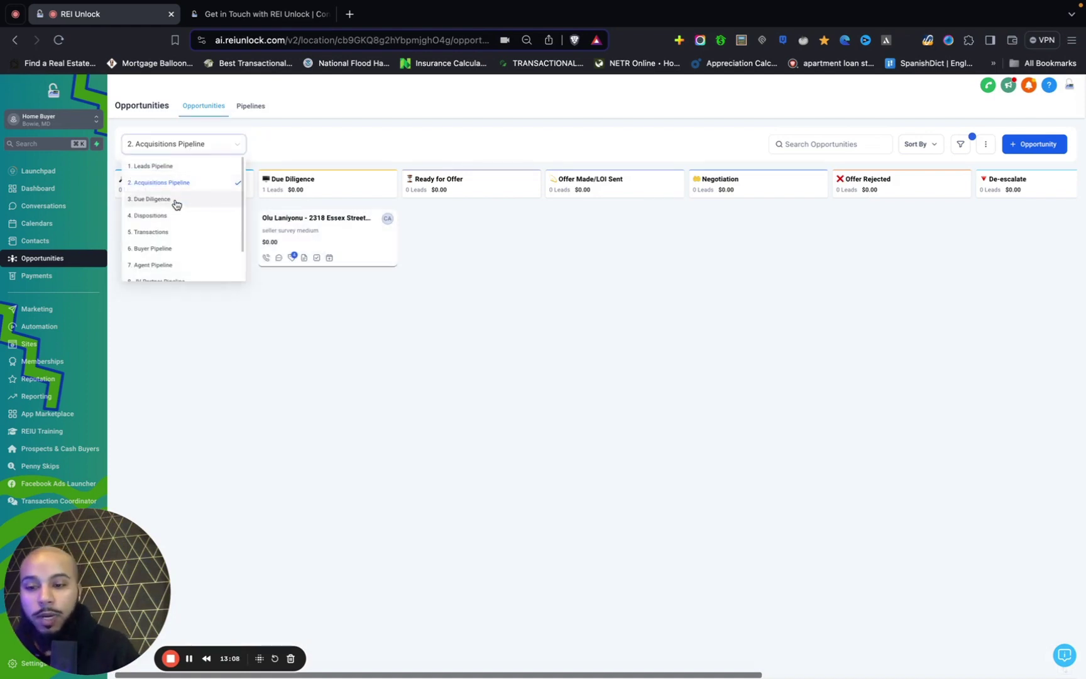
pyautogui.click(443, 349)
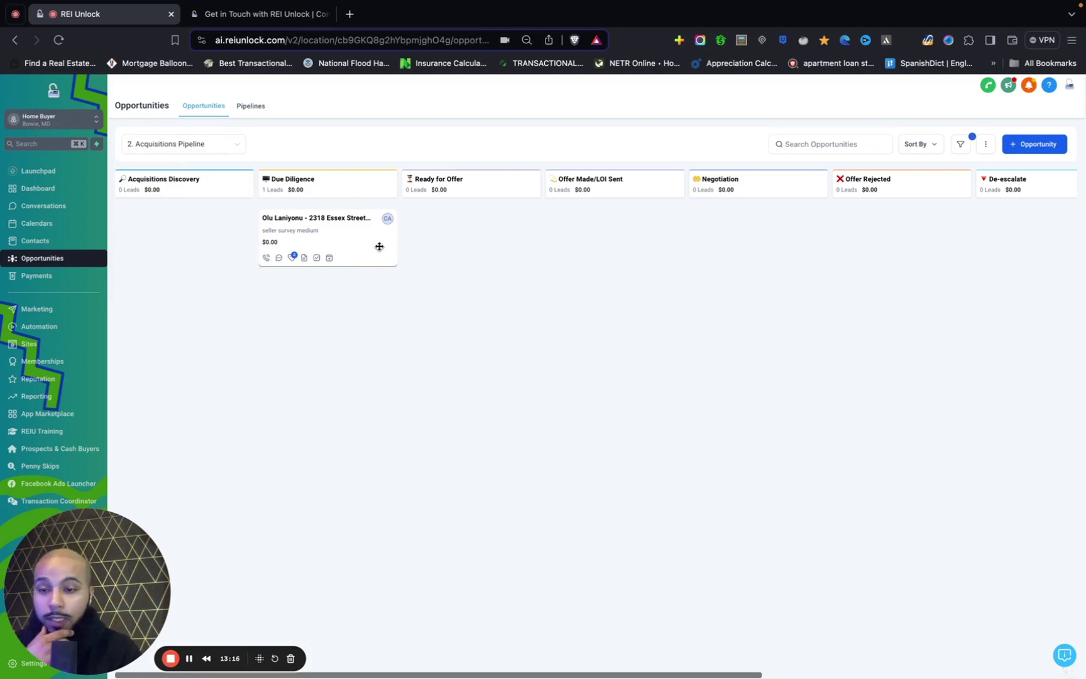
# Advance the opportunity card from Due Diligence through Ready for Offer and Offer Made/LOI Sent to Negotiation
pyautogui.moveTo(379, 247); pyautogui.dragTo(500, 248)
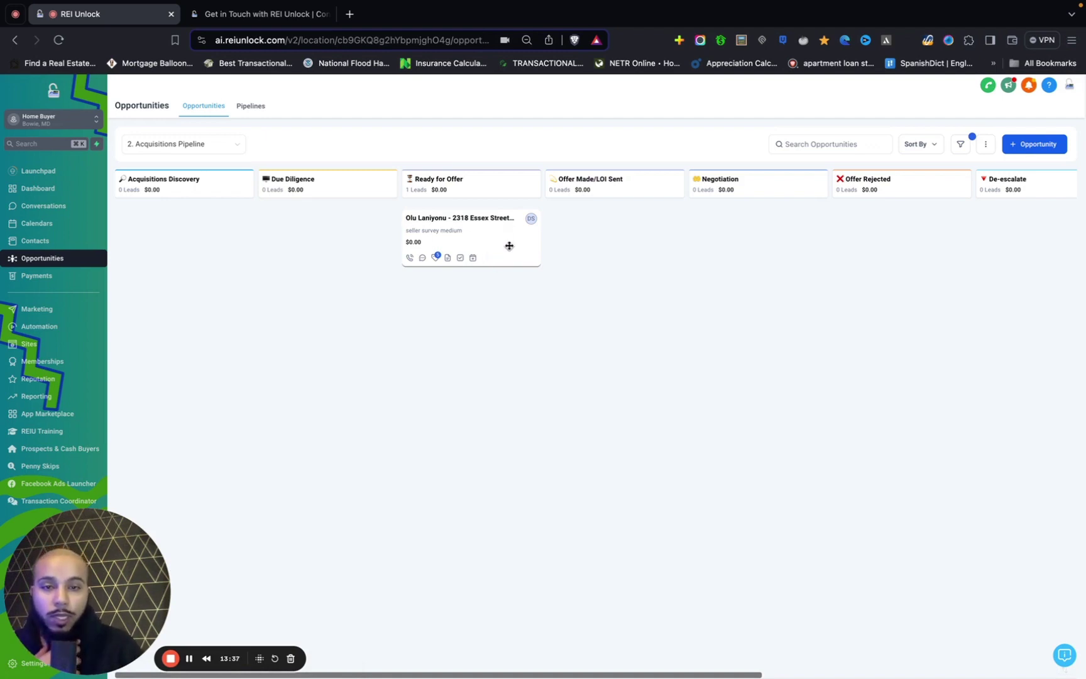
pyautogui.moveTo(510, 246); pyautogui.dragTo(625, 243)
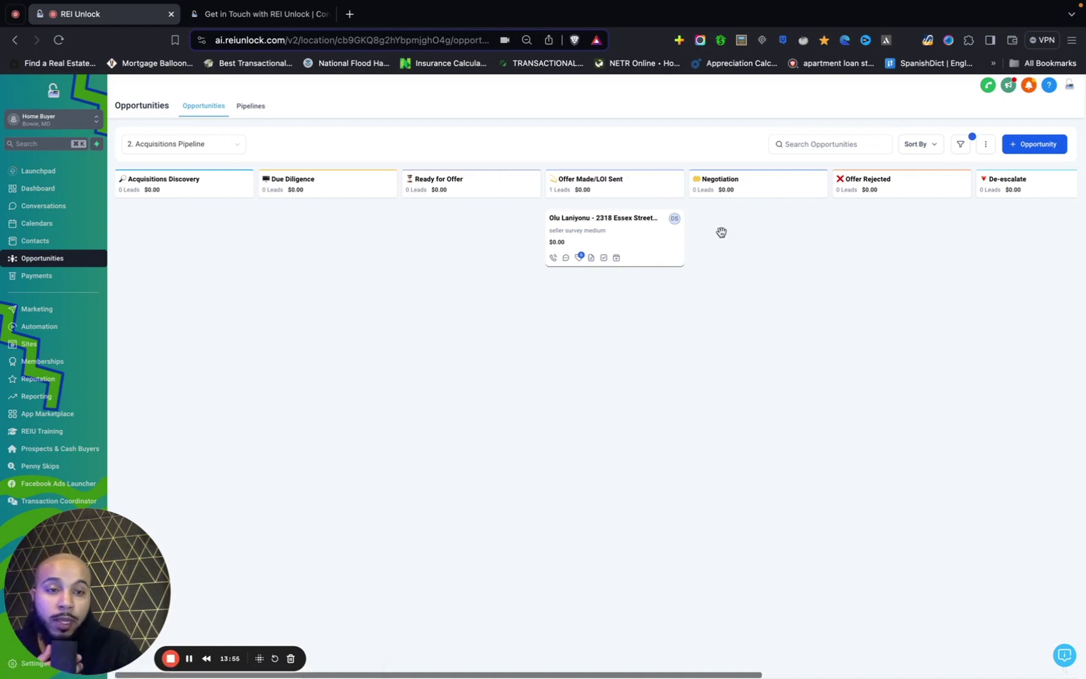
pyautogui.moveTo(636, 233); pyautogui.dragTo(752, 234)
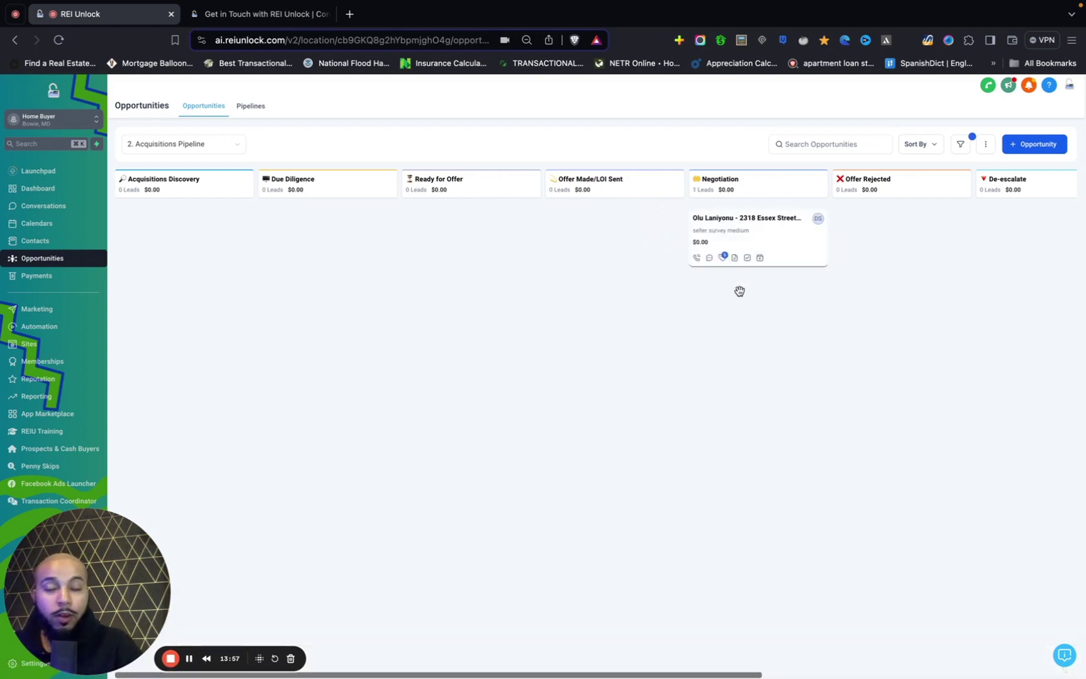
# Open the contact of the first Paperwork Sent opportunity and read its Congratulations & Next Steps email with the agreement link
pyautogui.hscroll(8, 744, 294)
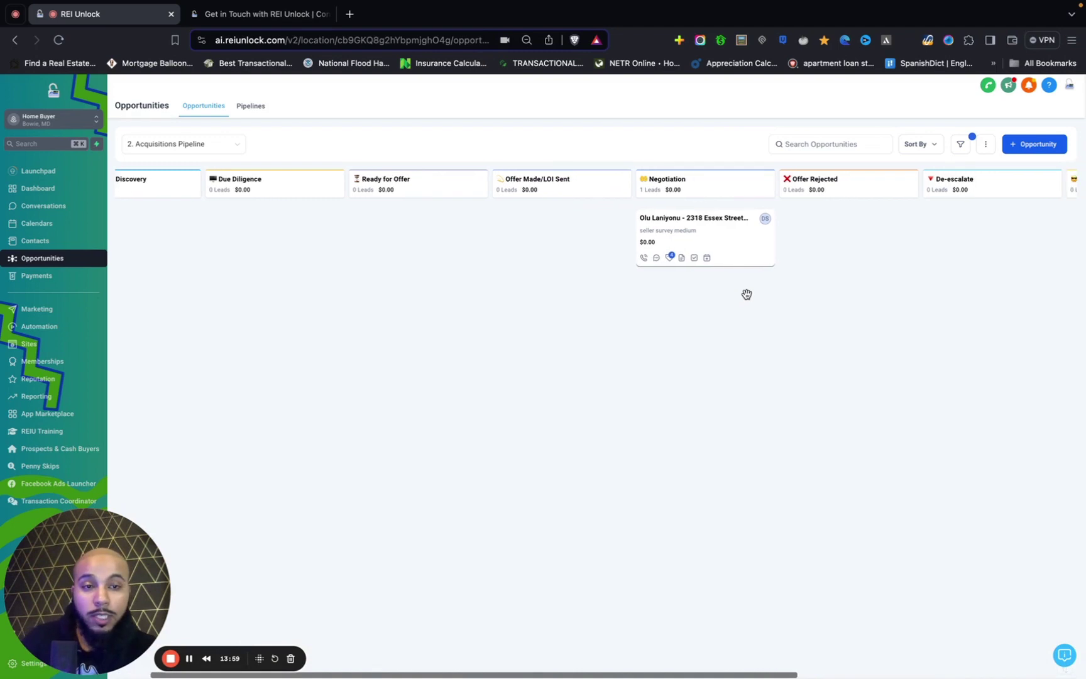
pyautogui.hscroll(2, 746, 294)
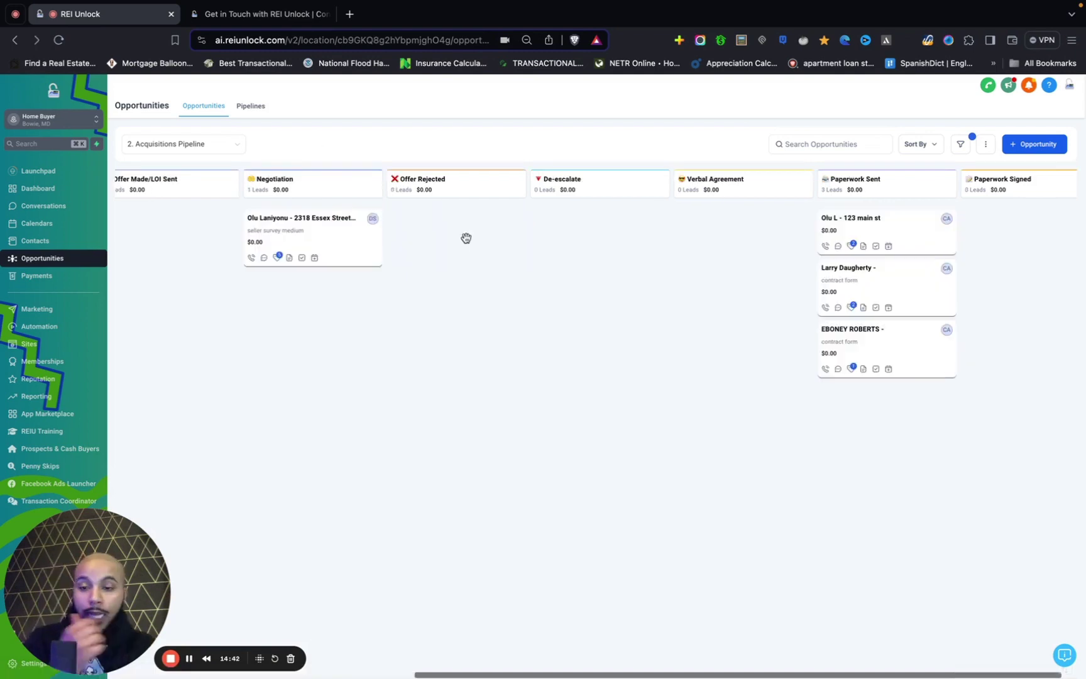
pyautogui.hscroll(2, 466, 238)
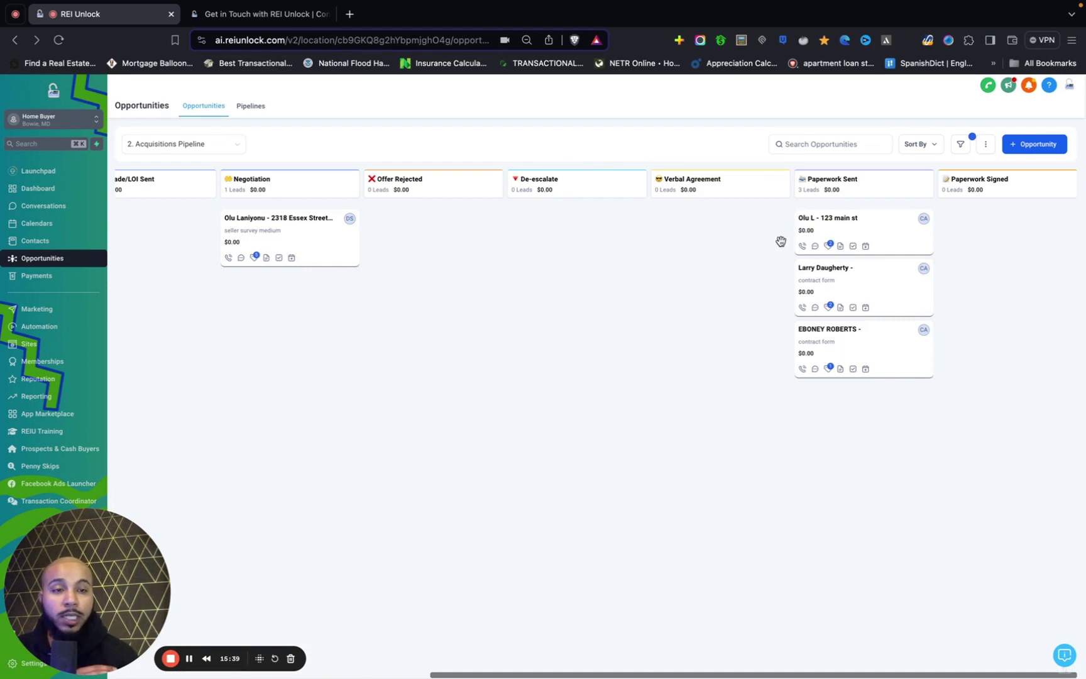
pyautogui.click(841, 225)
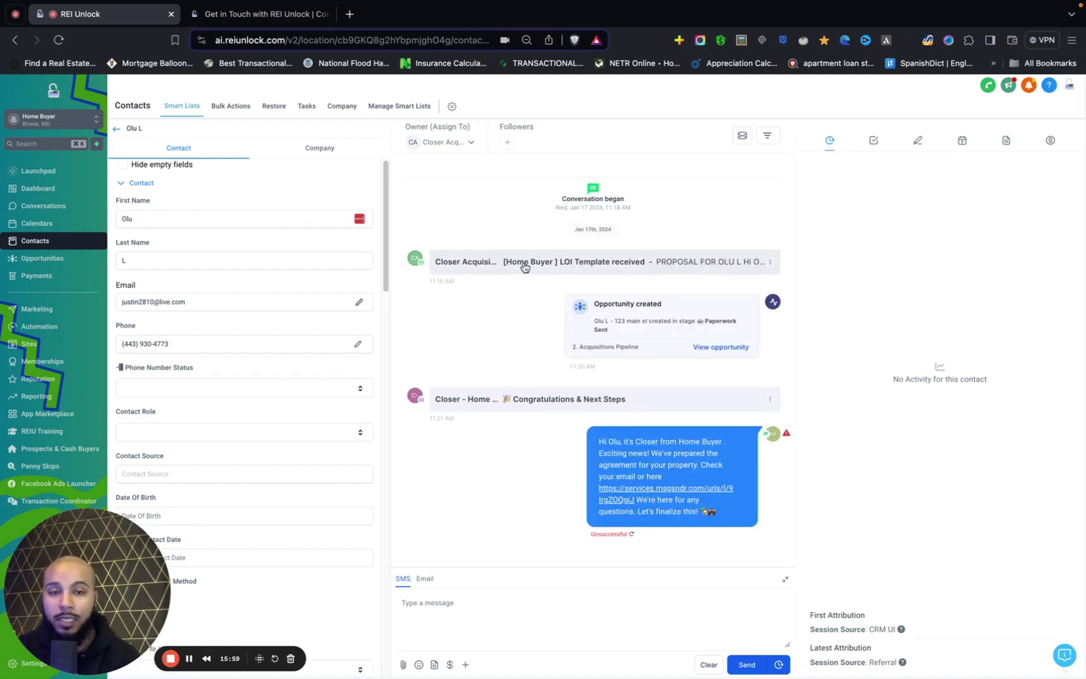
pyautogui.click(511, 400)
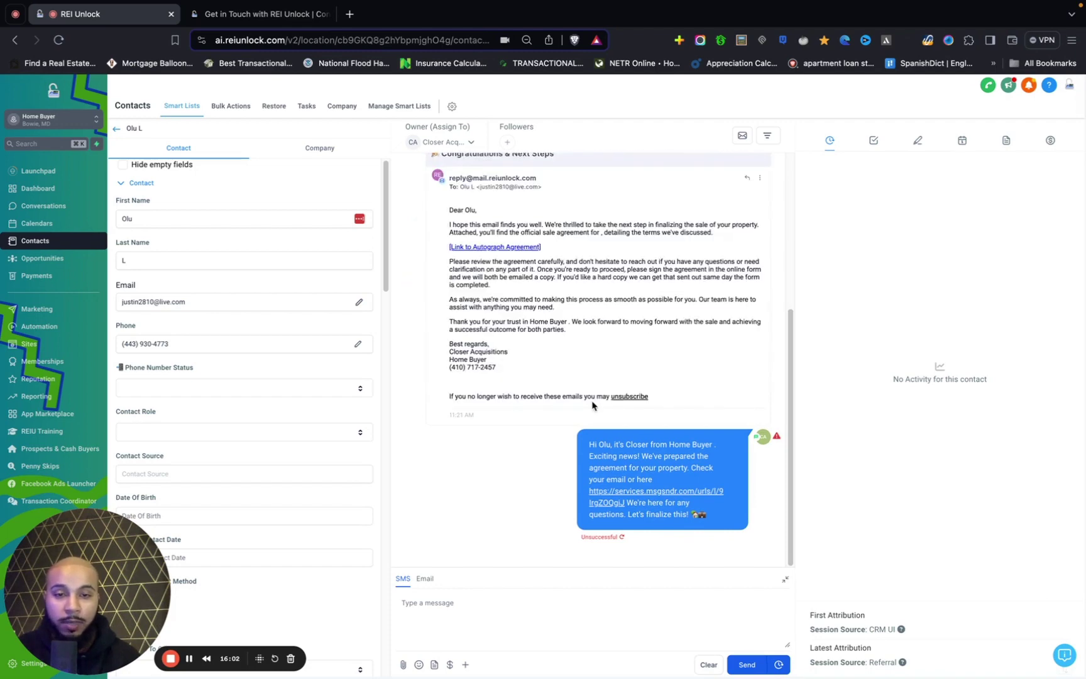
pyautogui.scroll(1, 522, 314)
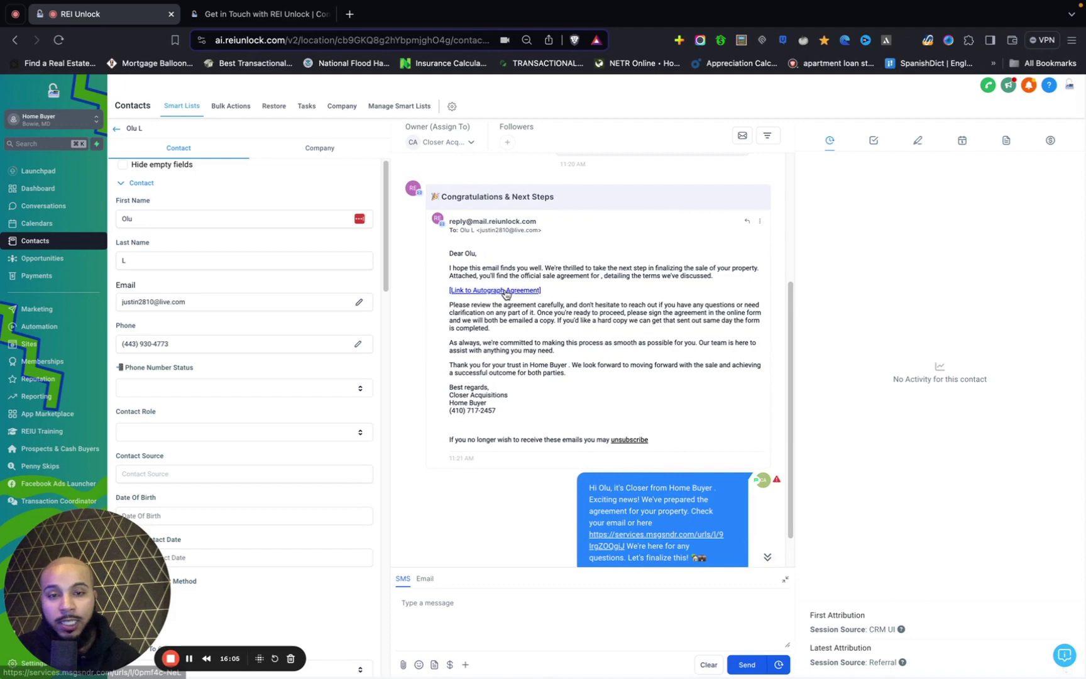
pyautogui.scroll(-1, 506, 293)
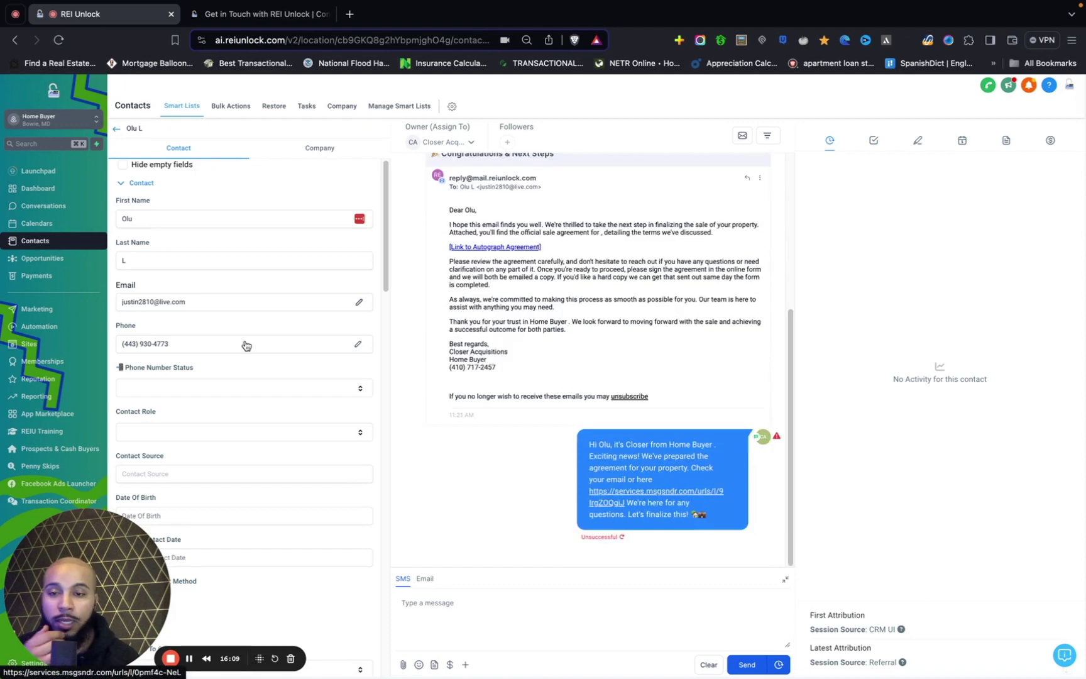
# Review the contact's details, including the selling questions, property address, status, lead temperature and asking price
pyautogui.scroll(-1, 245, 342)
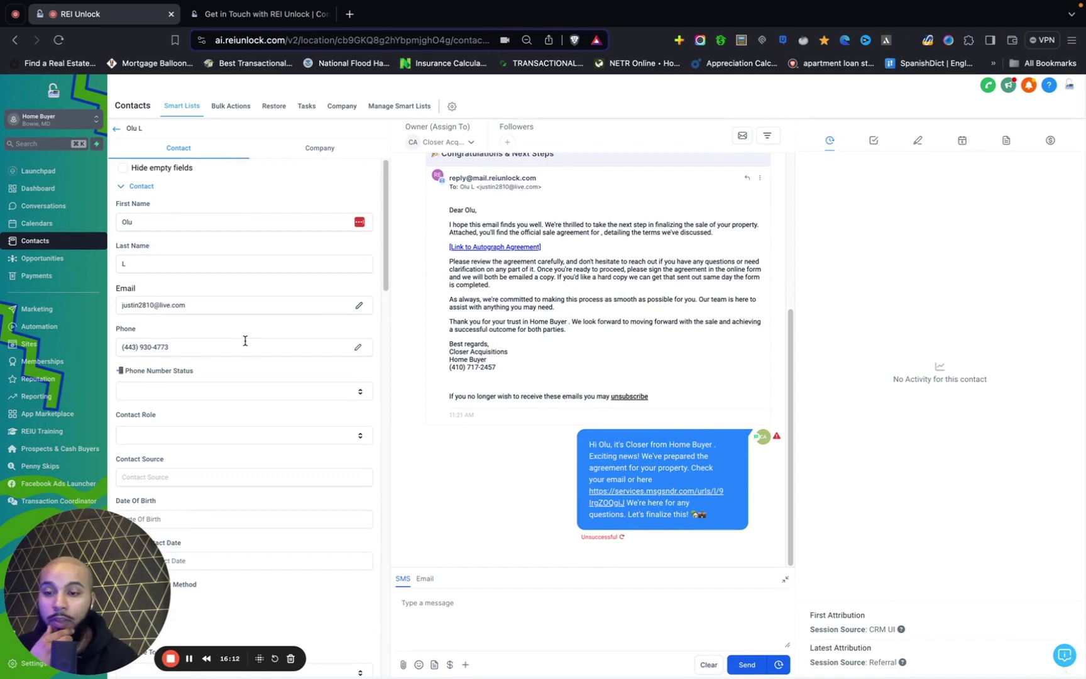
pyautogui.scroll(1, 245, 341)
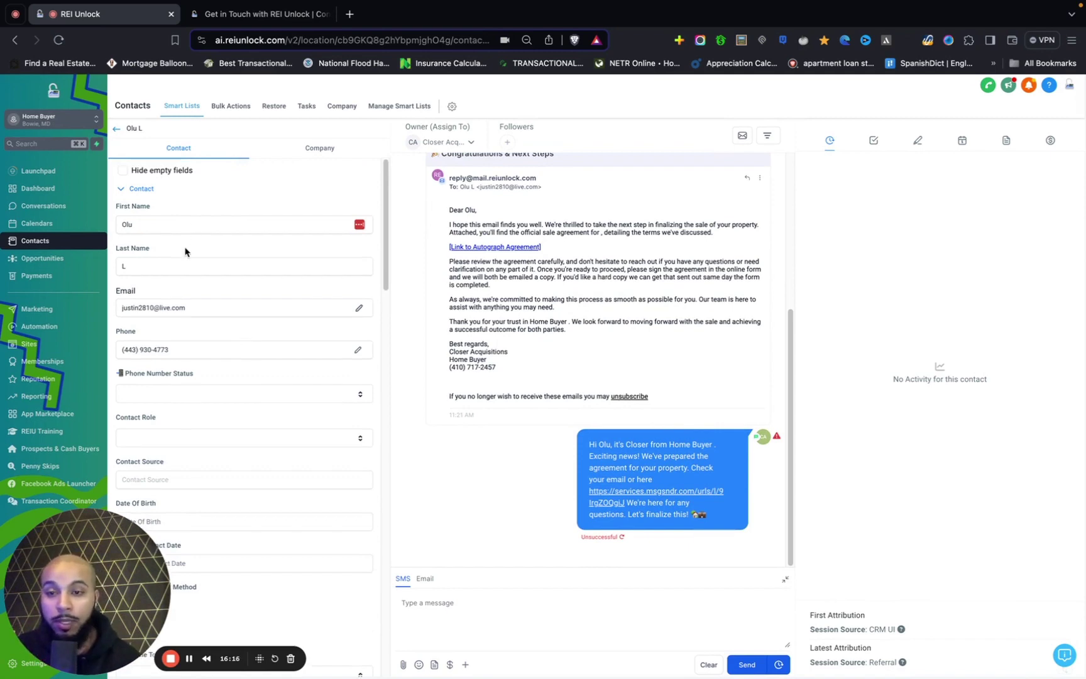
pyautogui.scroll(-5, 183, 279)
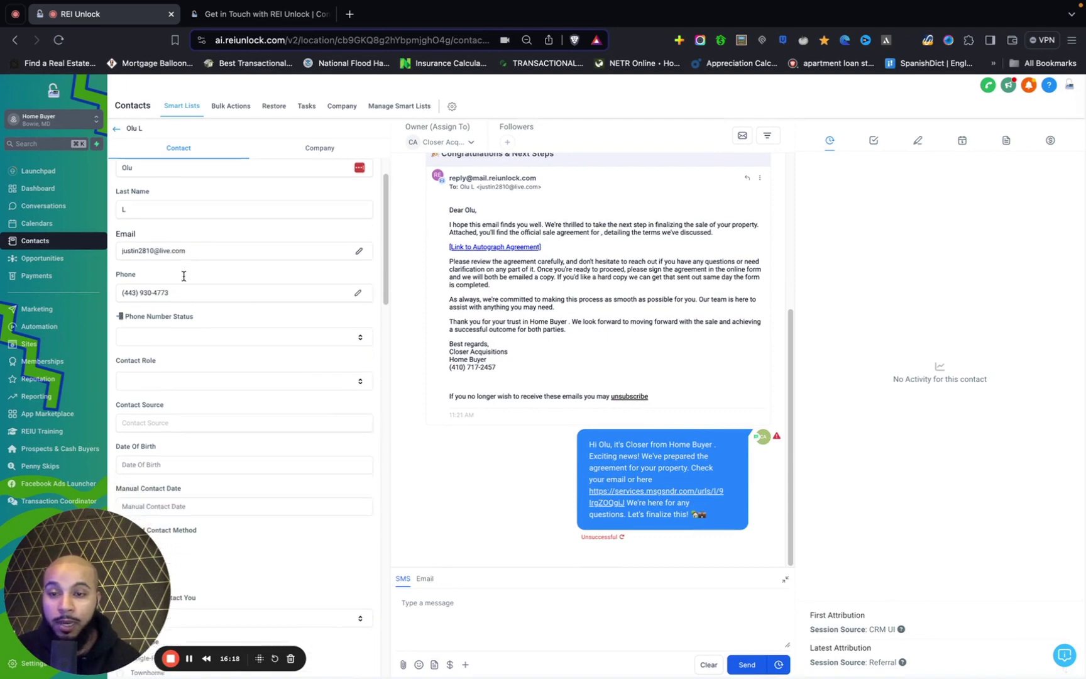
pyautogui.scroll(-10, 183, 276)
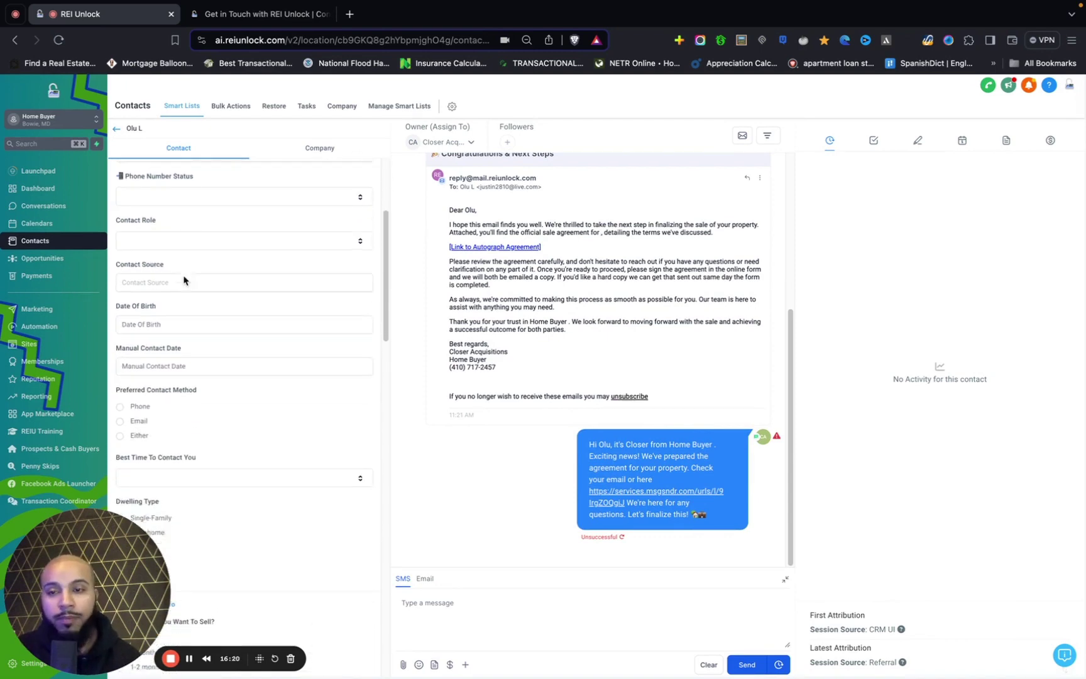
pyautogui.scroll(-10, 184, 278)
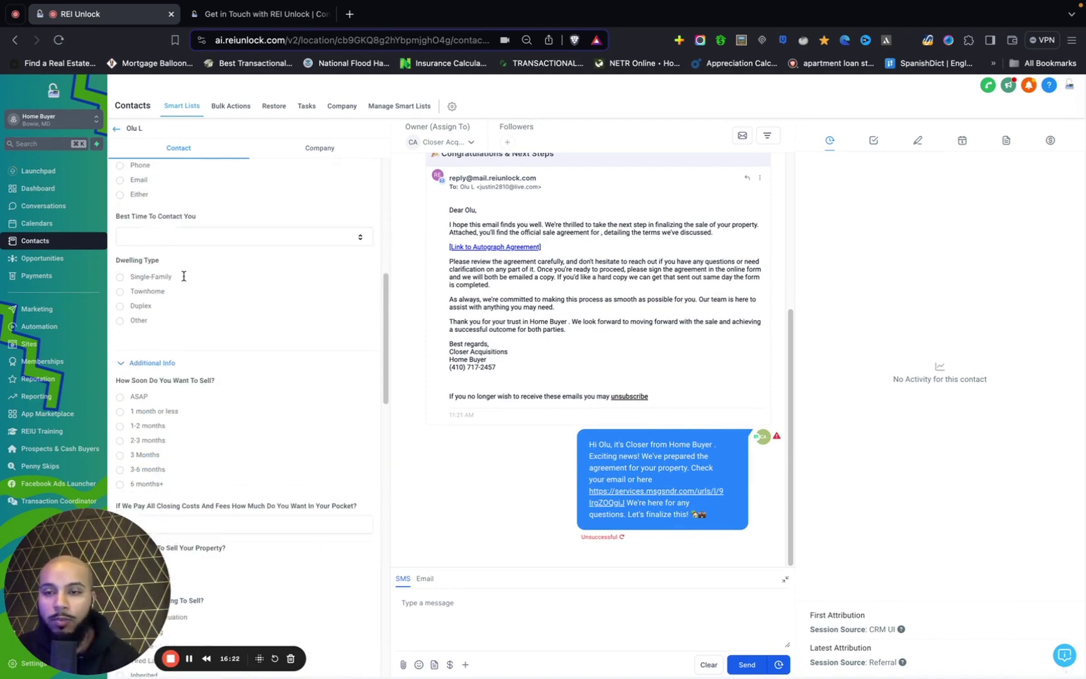
pyautogui.scroll(-11, 183, 280)
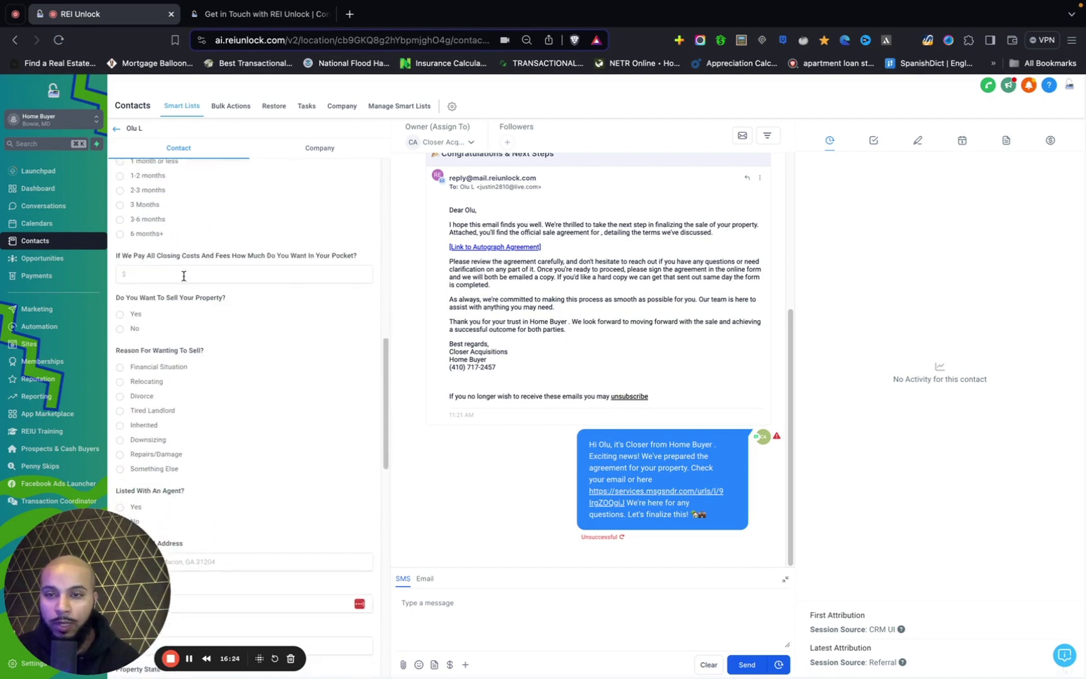
pyautogui.scroll(-5, 184, 280)
pyautogui.scroll(-7, 184, 280)
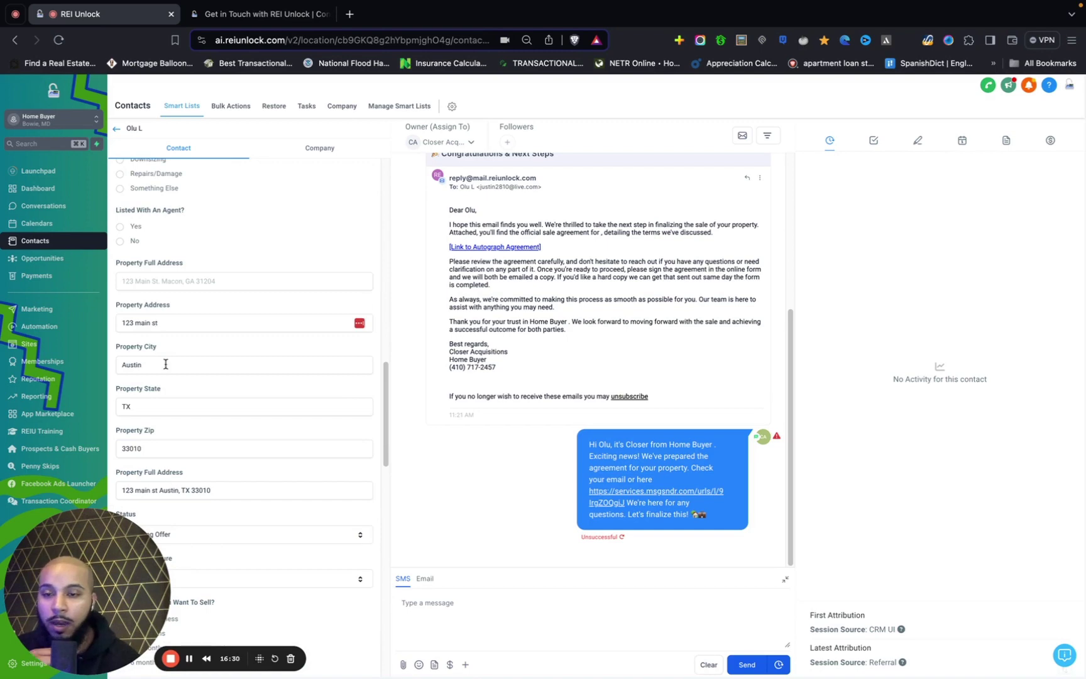
pyautogui.scroll(-5, 183, 438)
pyautogui.scroll(-5, 158, 385)
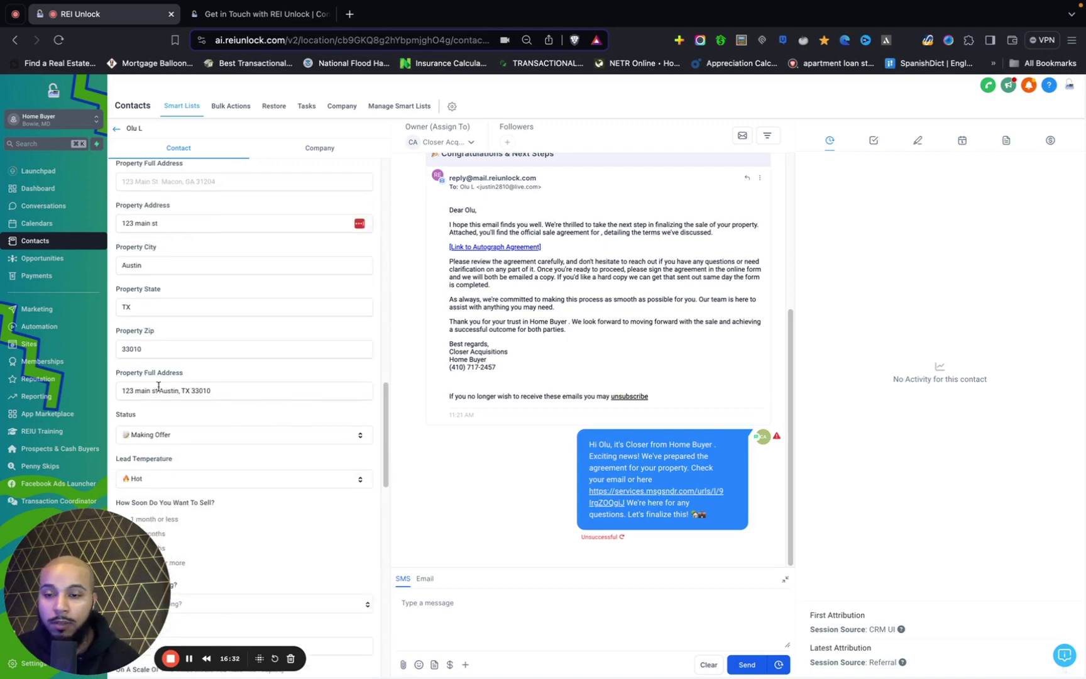
pyautogui.scroll(-10, 158, 390)
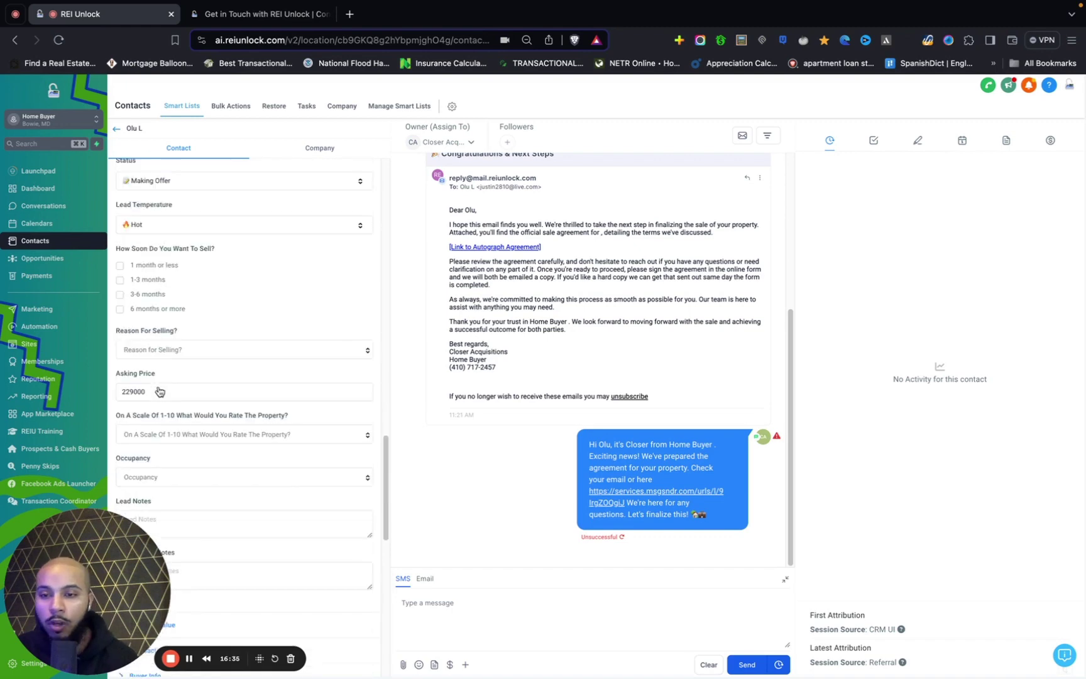
pyautogui.scroll(-4, 159, 391)
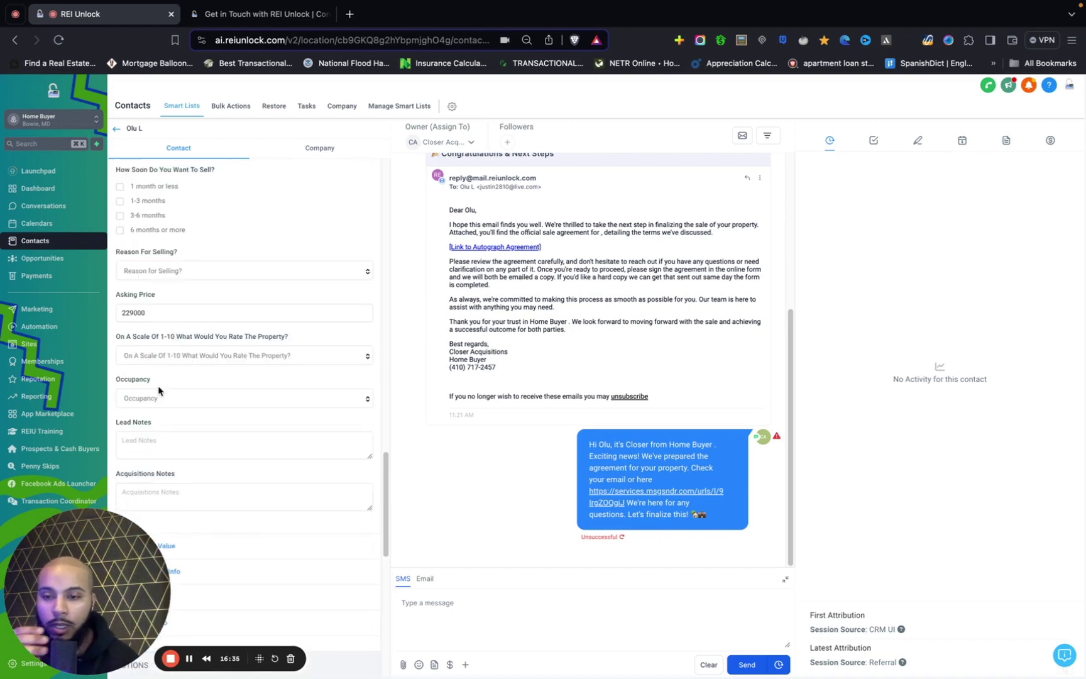
# Examine the contact's deal figures, including the comp amounts, as-is value, exit percentage, dispositions price, assignment fee and cash purchase price
pyautogui.scroll(-20, 159, 390)
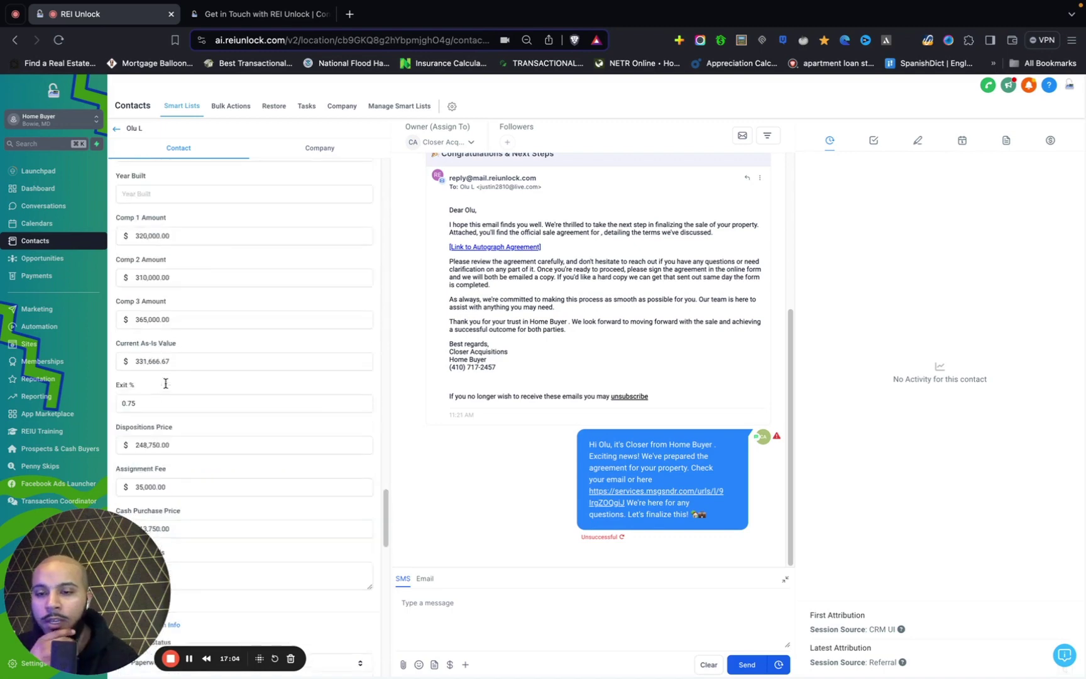
pyautogui.scroll(15, 165, 384)
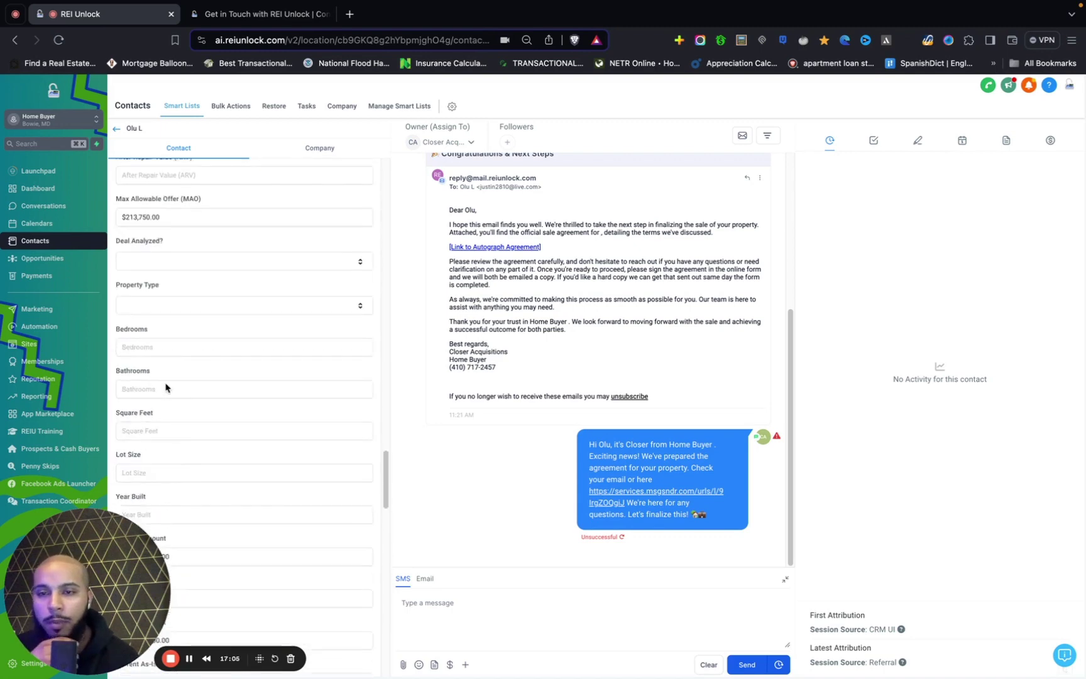
pyautogui.scroll(-5, 165, 383)
pyautogui.scroll(-8, 165, 387)
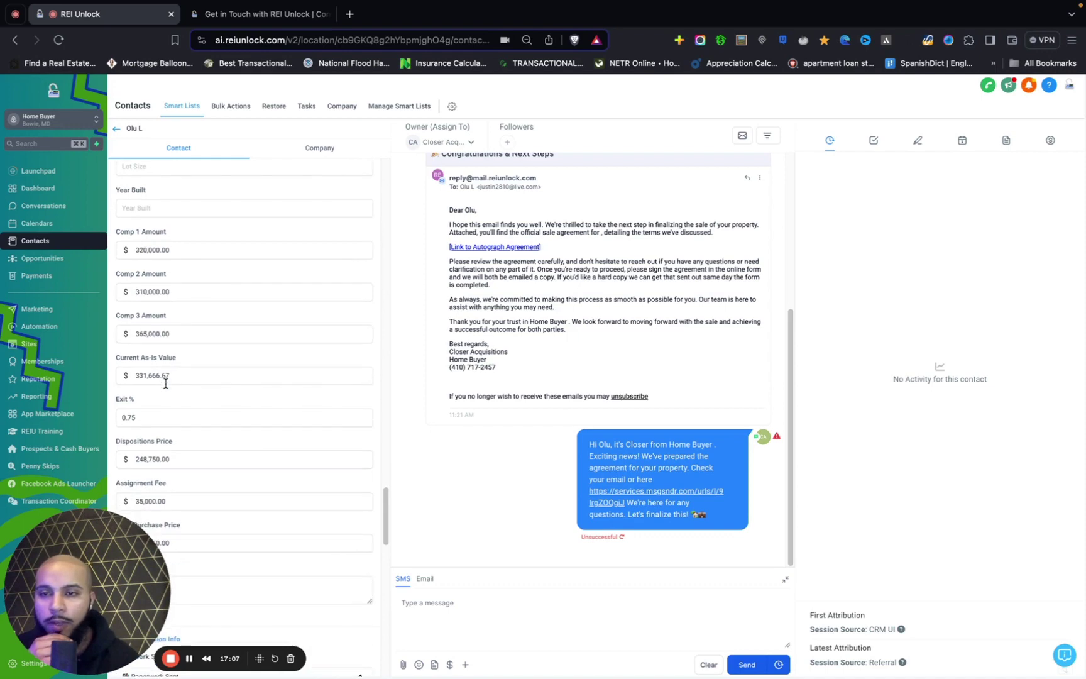
pyautogui.scroll(-2, 165, 387)
pyautogui.scroll(5, 165, 381)
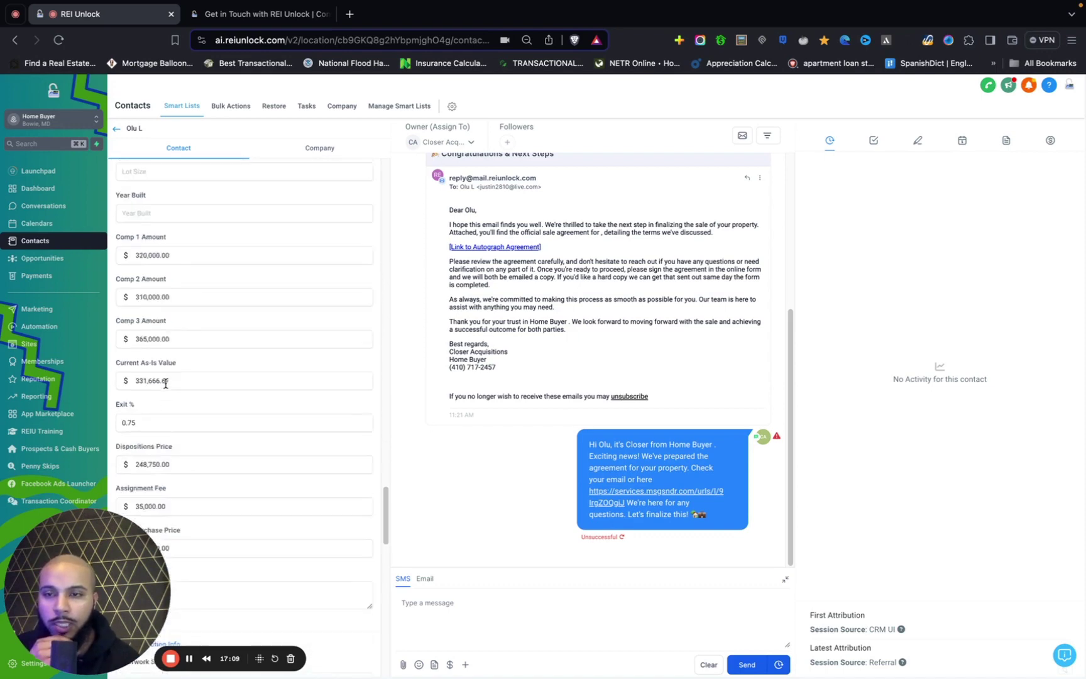
pyautogui.scroll(-3, 159, 320)
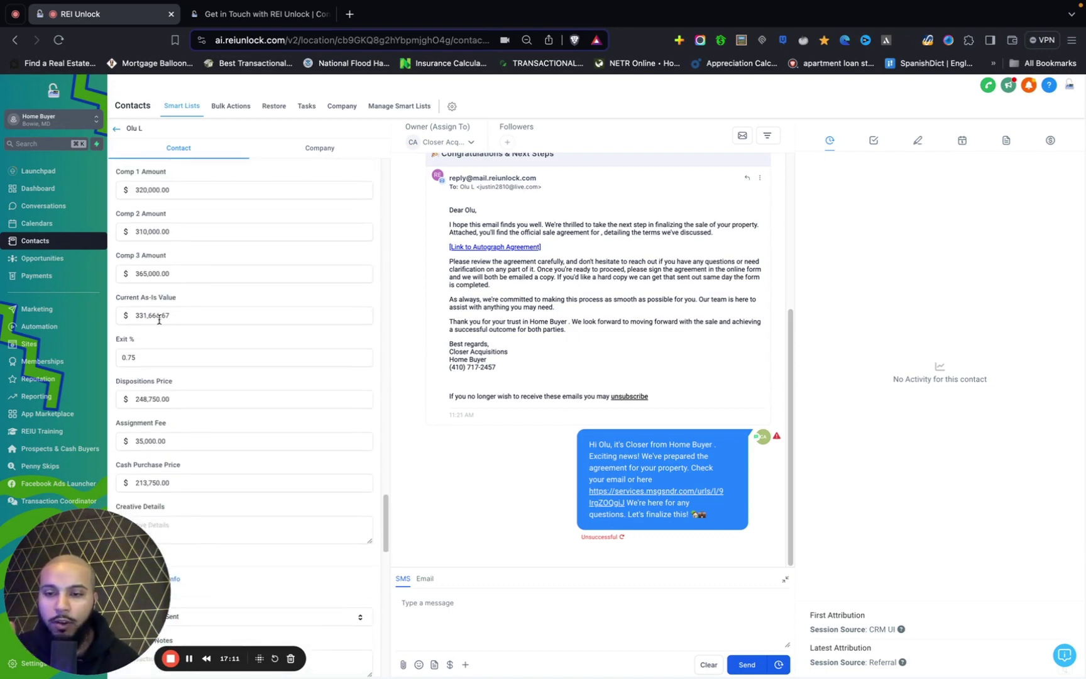
pyautogui.scroll(-5, 159, 320)
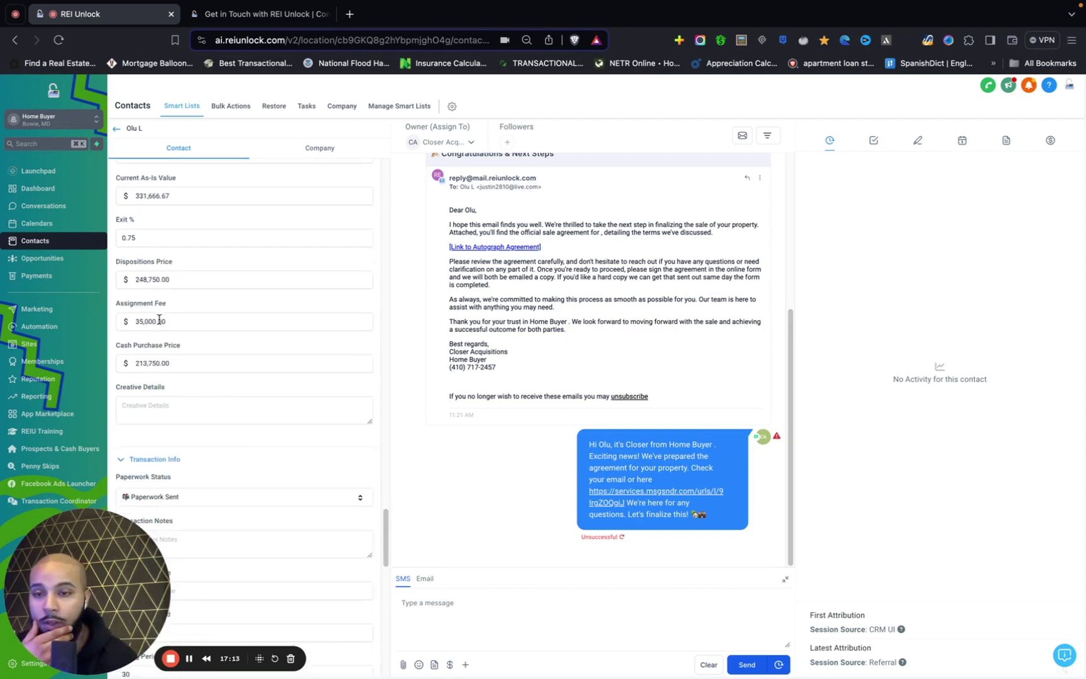
pyautogui.scroll(-1, 159, 320)
pyautogui.scroll(5, 159, 323)
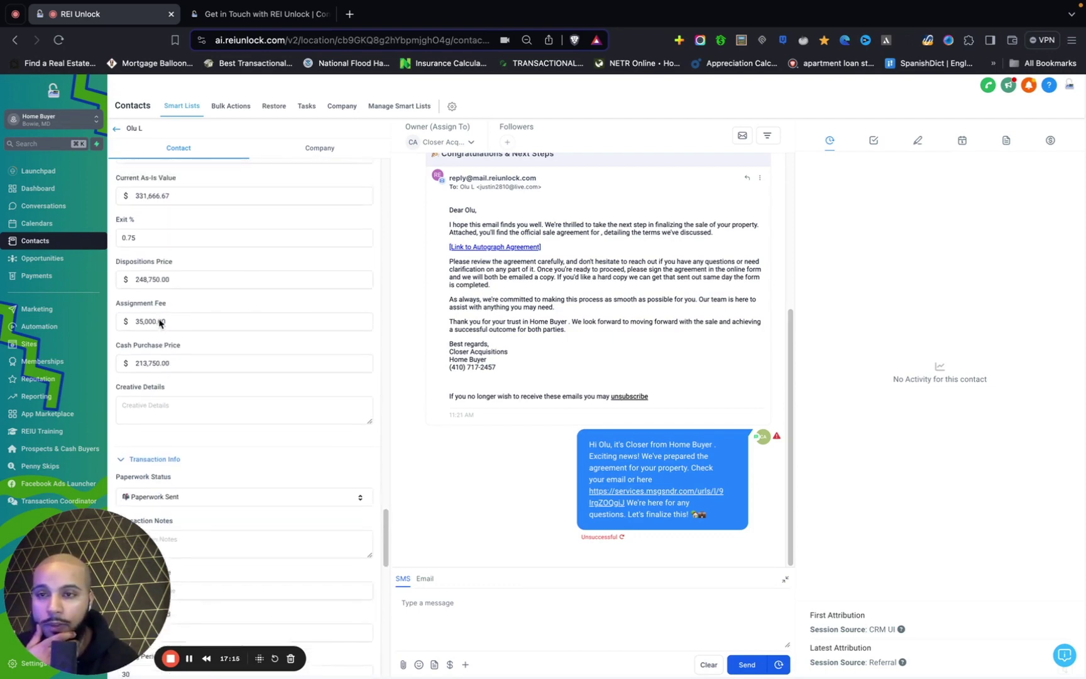
pyautogui.scroll(-1, 159, 323)
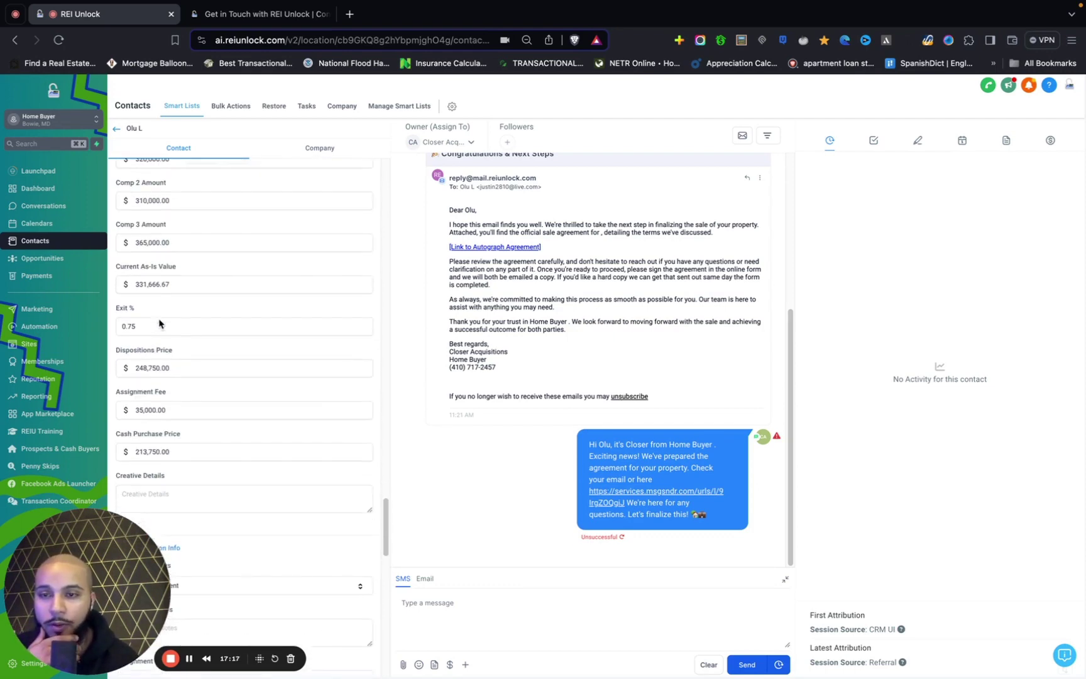
# Review the contact's Property Value section, including the max allowable offer, comp amounts, exit percentage and cash purchase price
pyautogui.scroll(-1, 164, 450)
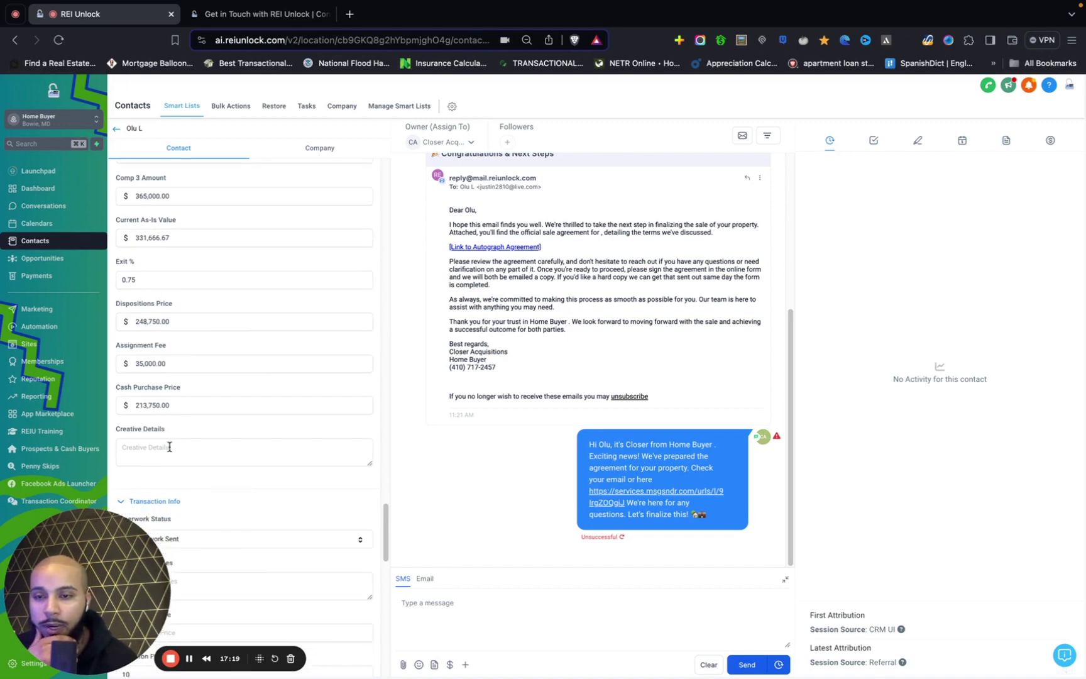
pyautogui.scroll(-2, 158, 362)
pyautogui.scroll(10, 158, 363)
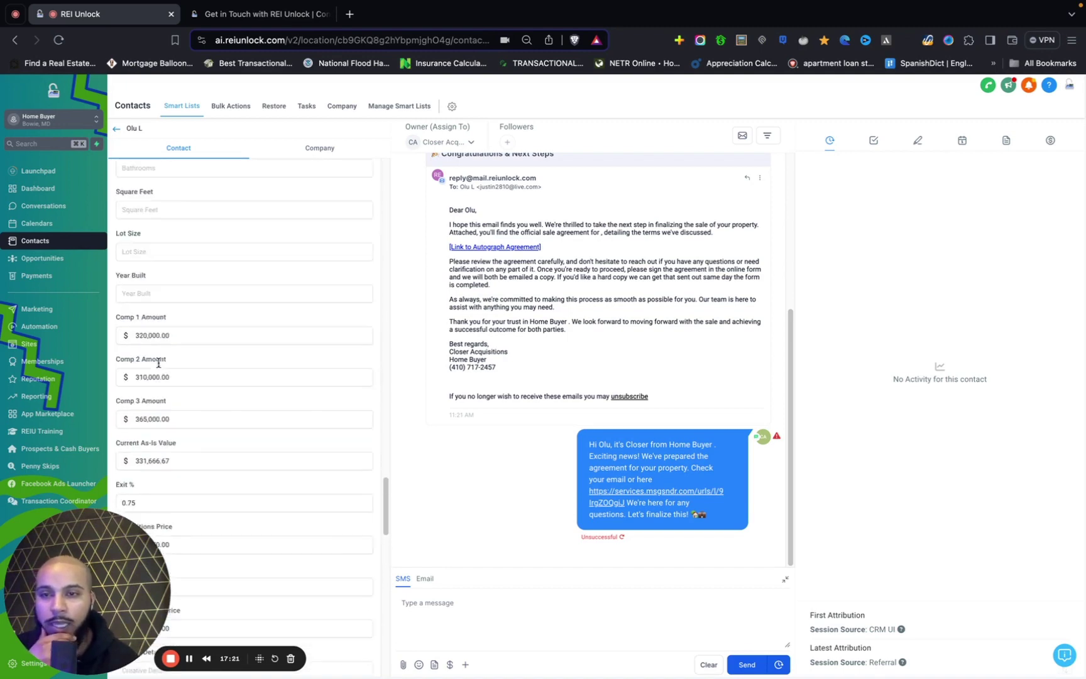
pyautogui.scroll(11, 159, 362)
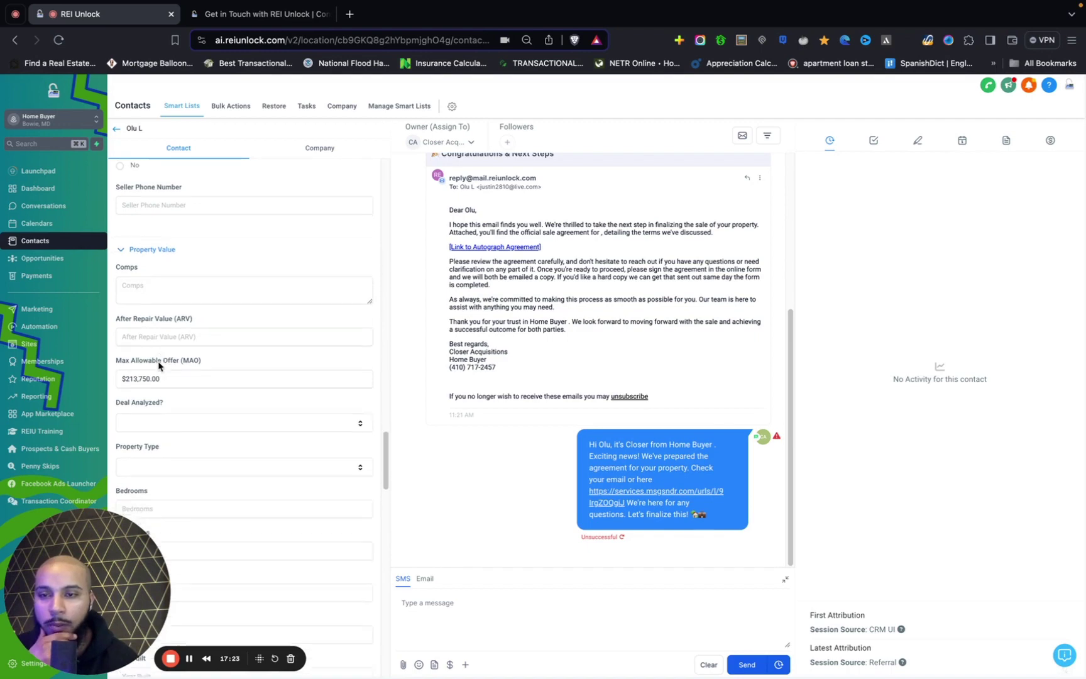
pyautogui.scroll(-6, 158, 364)
pyautogui.scroll(-15, 158, 365)
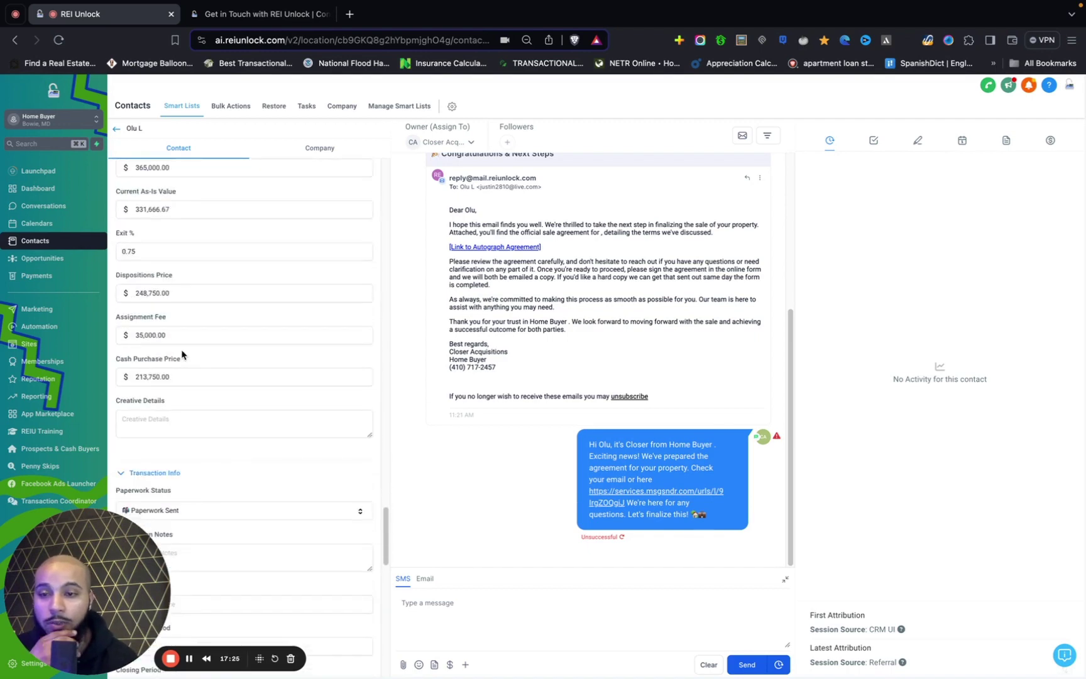
# Look over the paperwork status and creative details, and recheck the dispositions price, assignment fee and cash purchase price
pyautogui.scroll(-5, 181, 355)
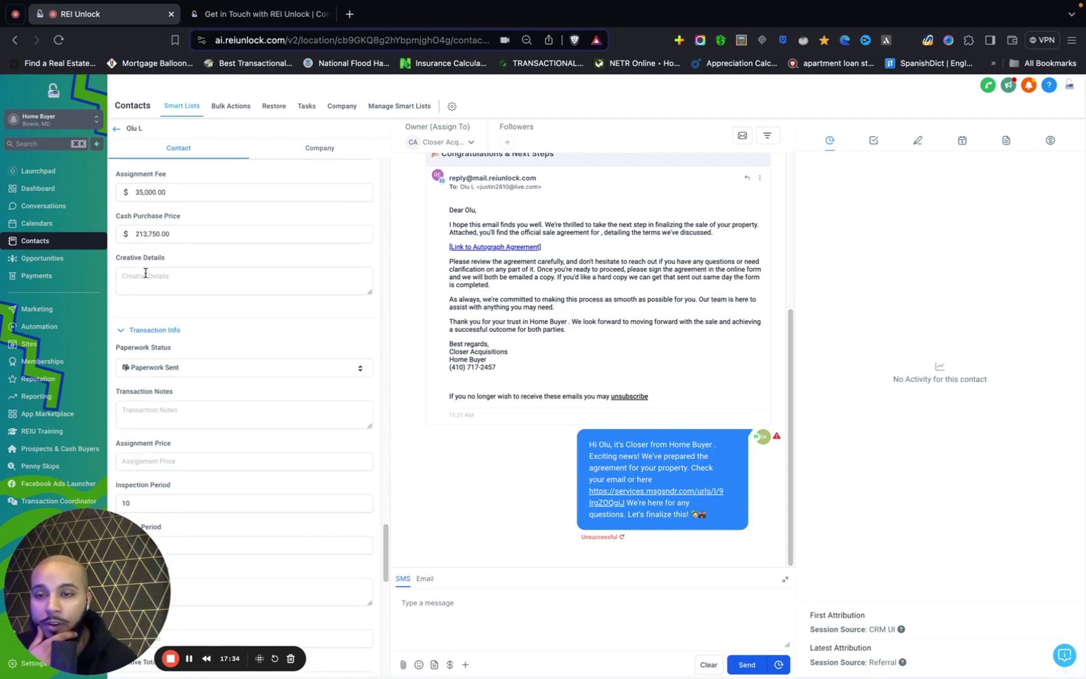
pyautogui.scroll(-4, 146, 273)
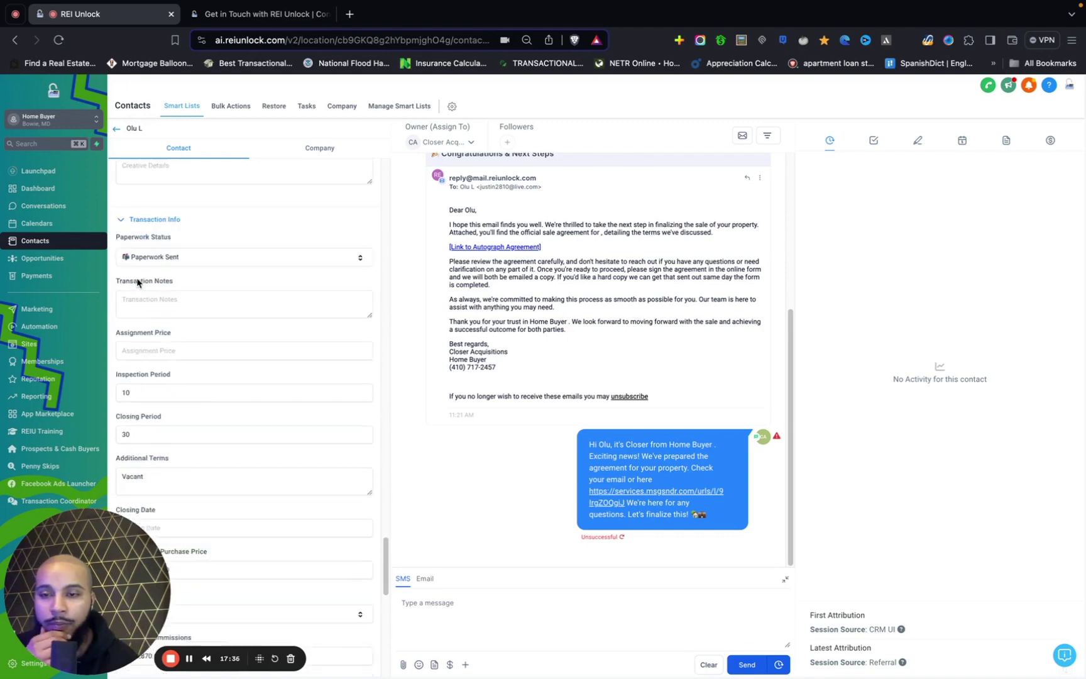
pyautogui.scroll(-2, 137, 283)
pyautogui.scroll(5, 137, 282)
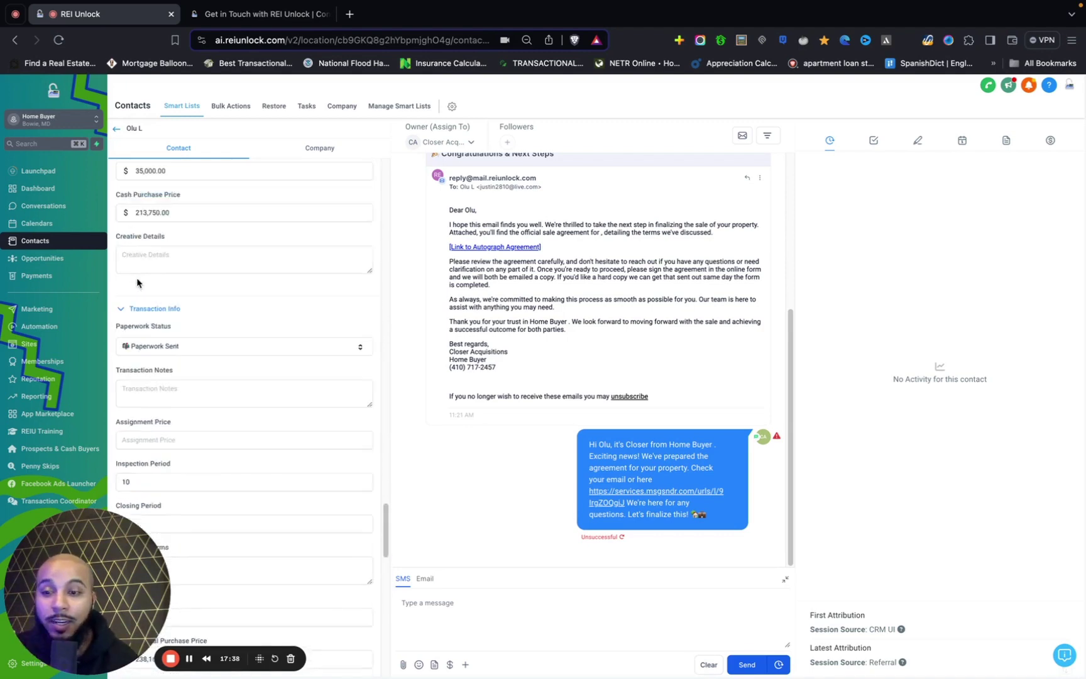
pyautogui.scroll(7, 137, 283)
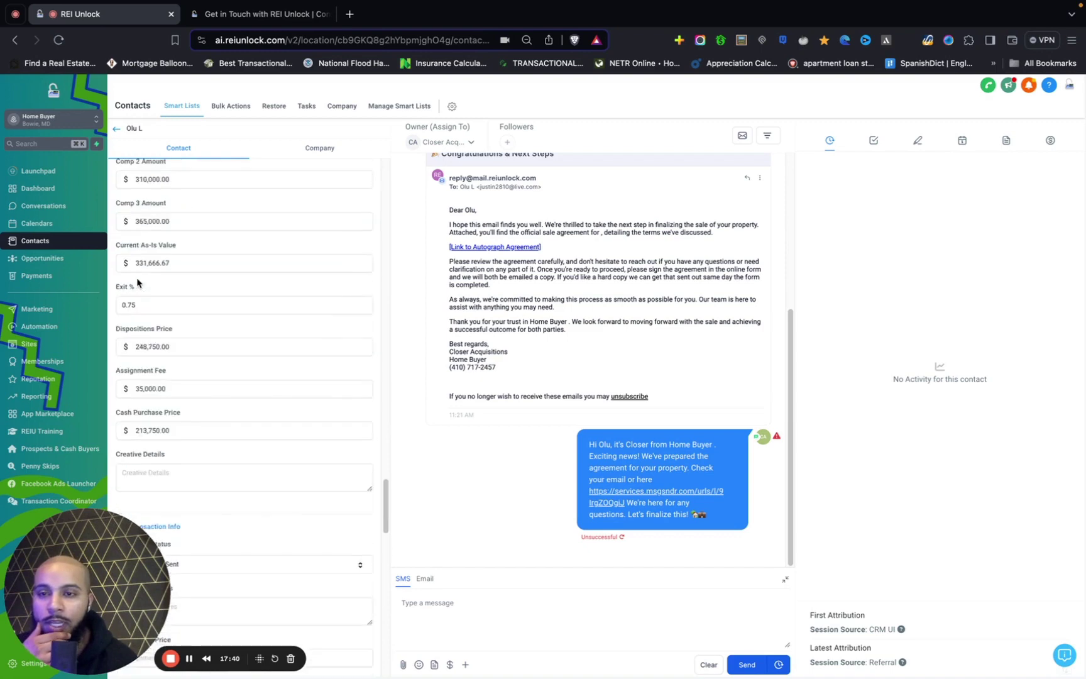
pyautogui.scroll(-1, 137, 283)
pyautogui.scroll(-1, 149, 402)
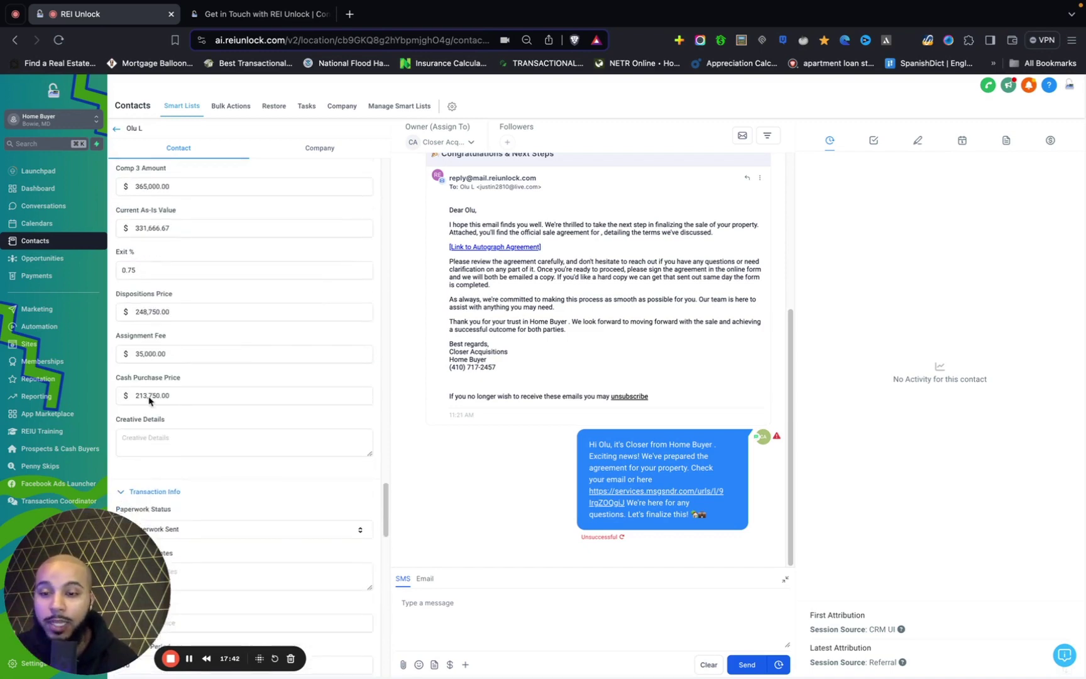
# Examine the contact's transaction terms: inspection period, closing period, additional terms and the suggested entries for the closing date
pyautogui.scroll(-9, 149, 401)
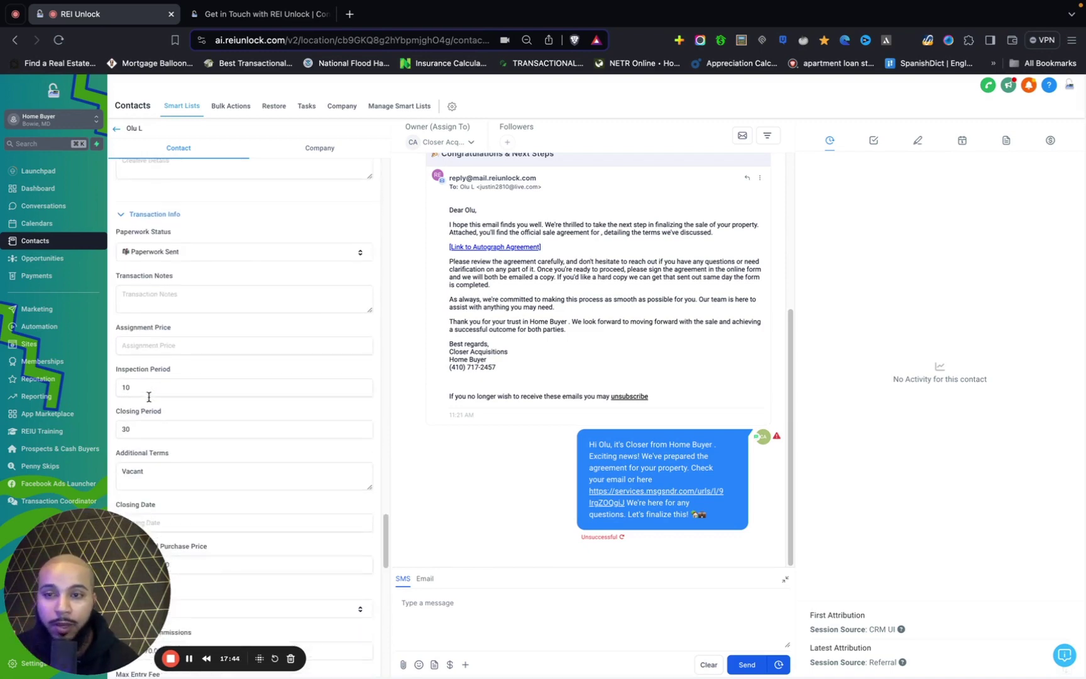
pyautogui.scroll(-2, 149, 397)
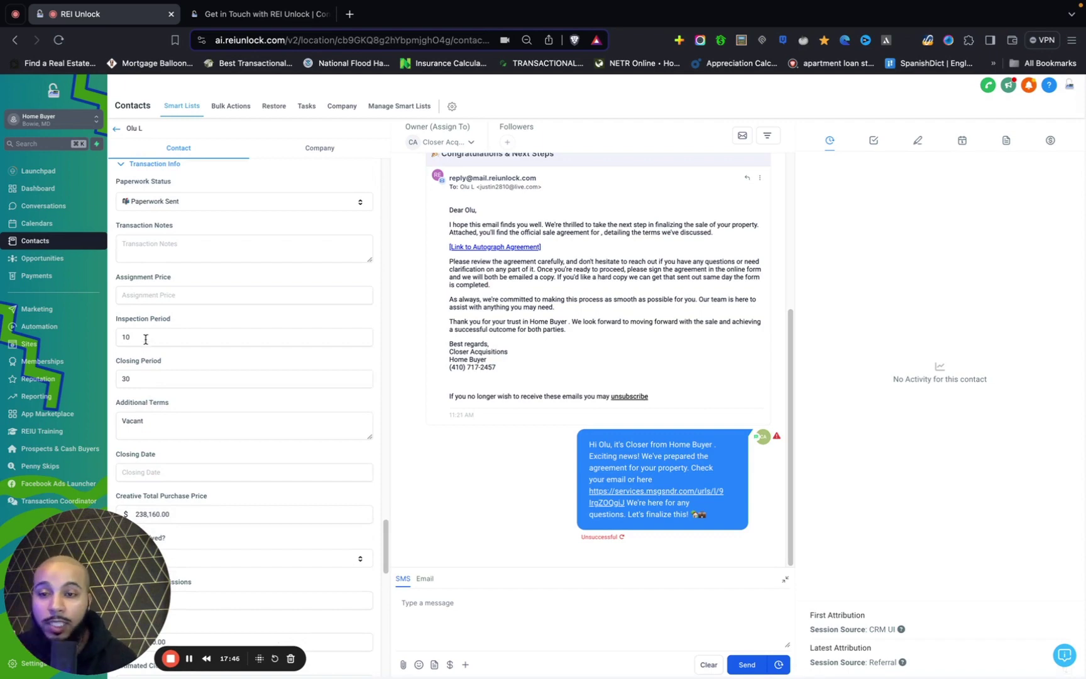
pyautogui.scroll(-4, 145, 340)
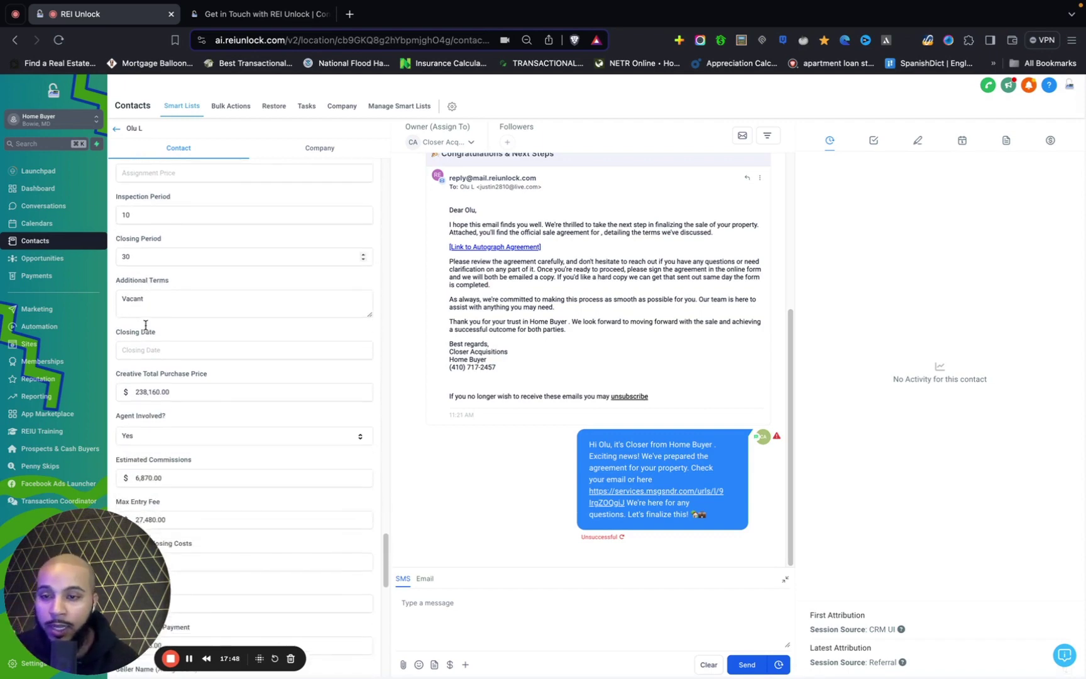
pyautogui.scroll(-1, 147, 308)
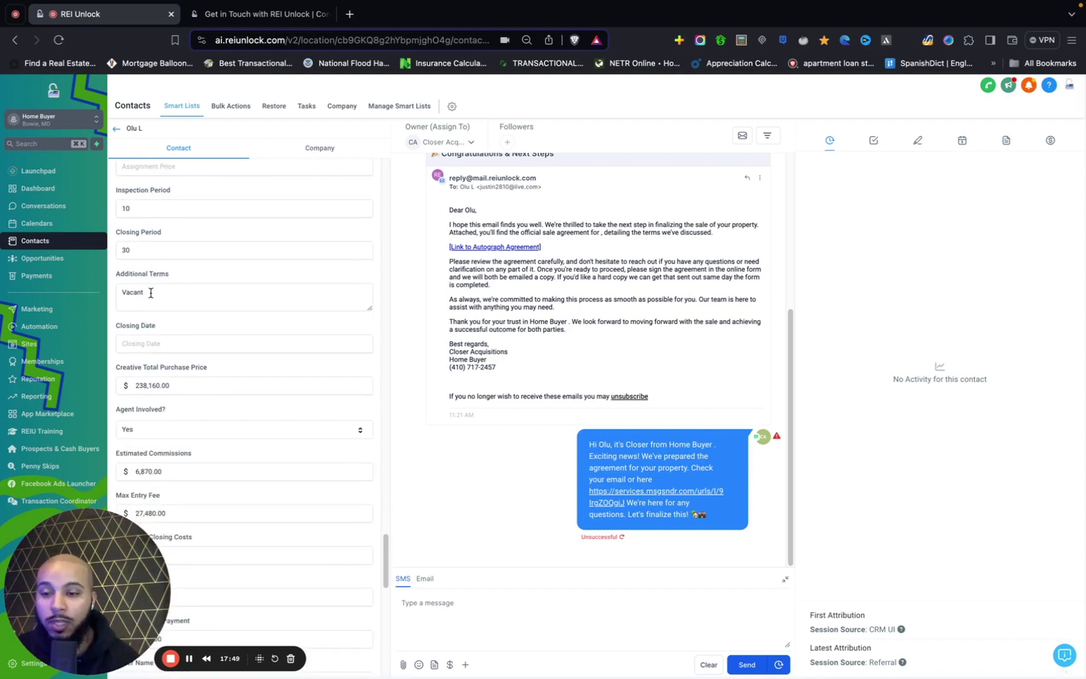
pyautogui.click(151, 293)
pyautogui.scroll(-1, 176, 294)
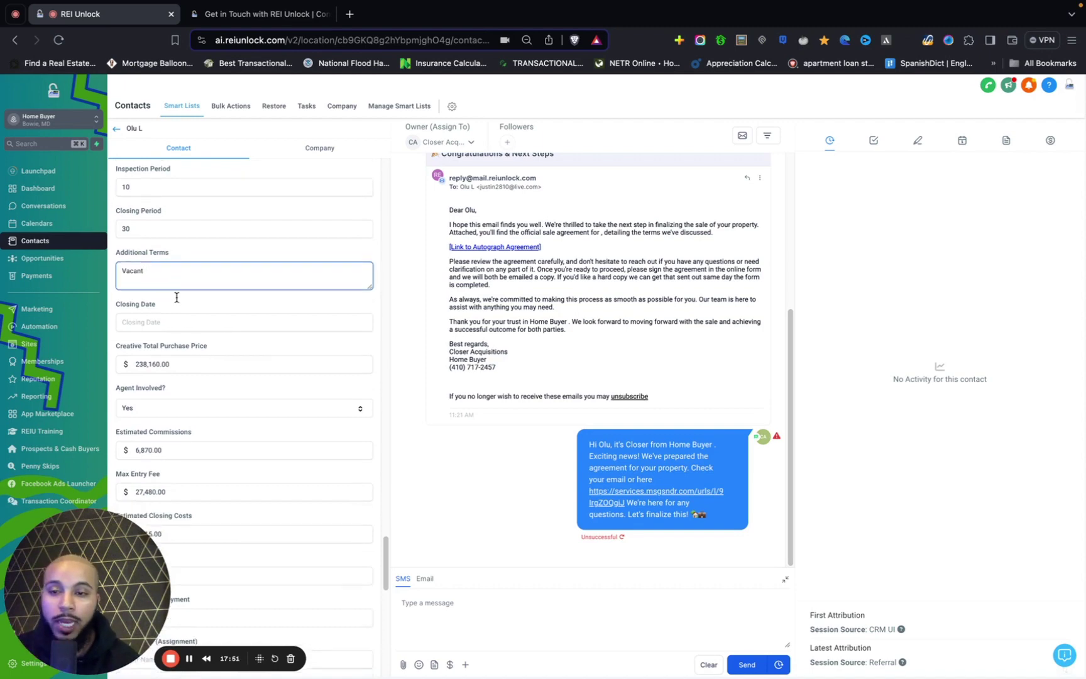
pyautogui.scroll(-1, 177, 297)
pyautogui.click(171, 318)
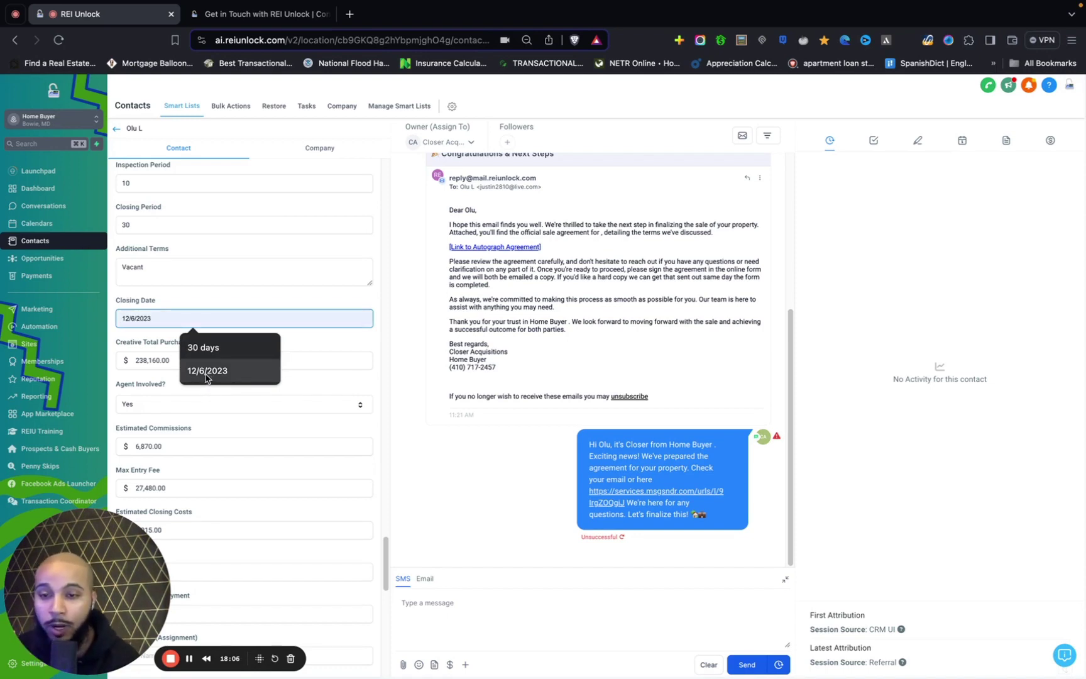
# Review the contact's creative purchase price, agent involvement, commissions, entry fee, closing and holding costs, down payment, EMD and initial offer fields
pyautogui.scroll(-1, 144, 337)
pyautogui.scroll(-3, 144, 337)
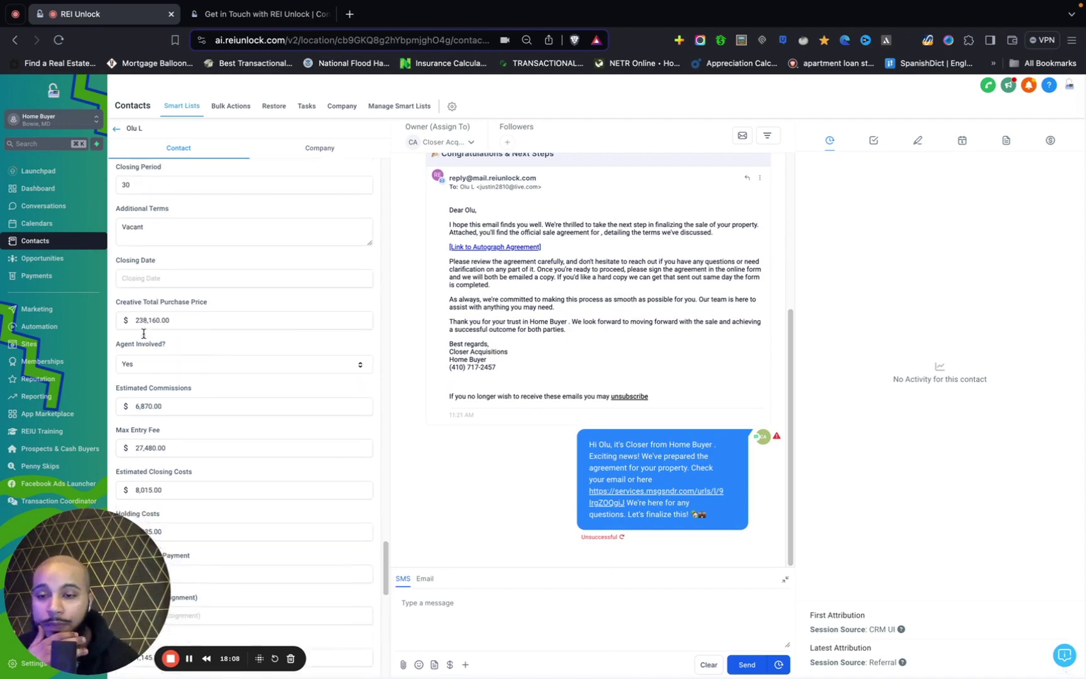
pyautogui.scroll(-10, 149, 279)
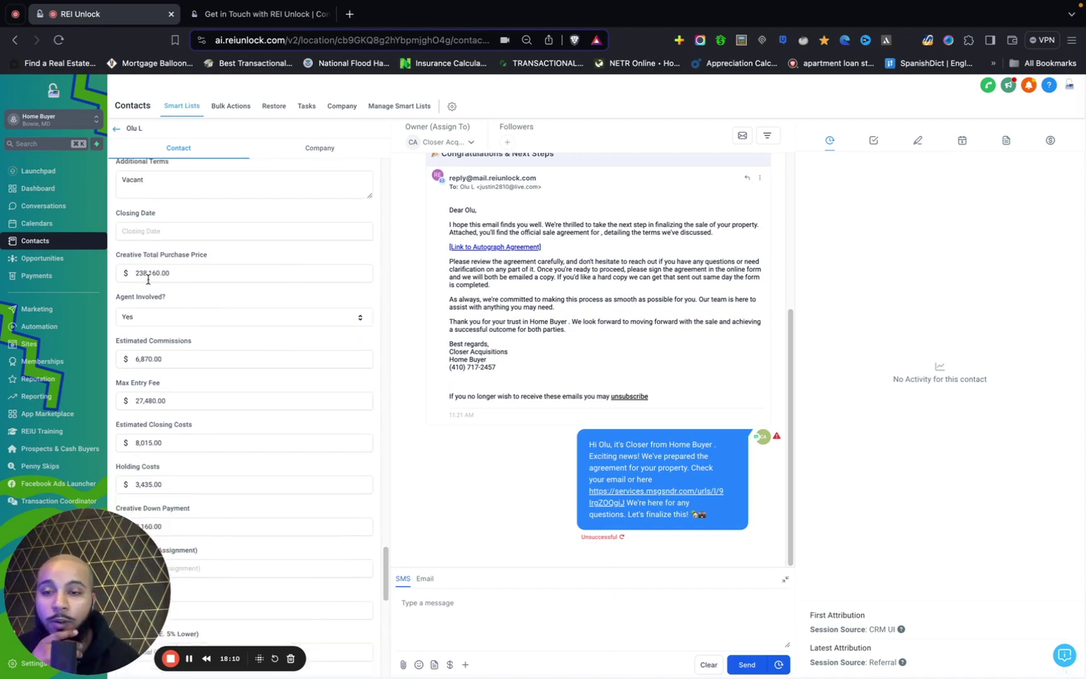
pyautogui.scroll(-2, 152, 257)
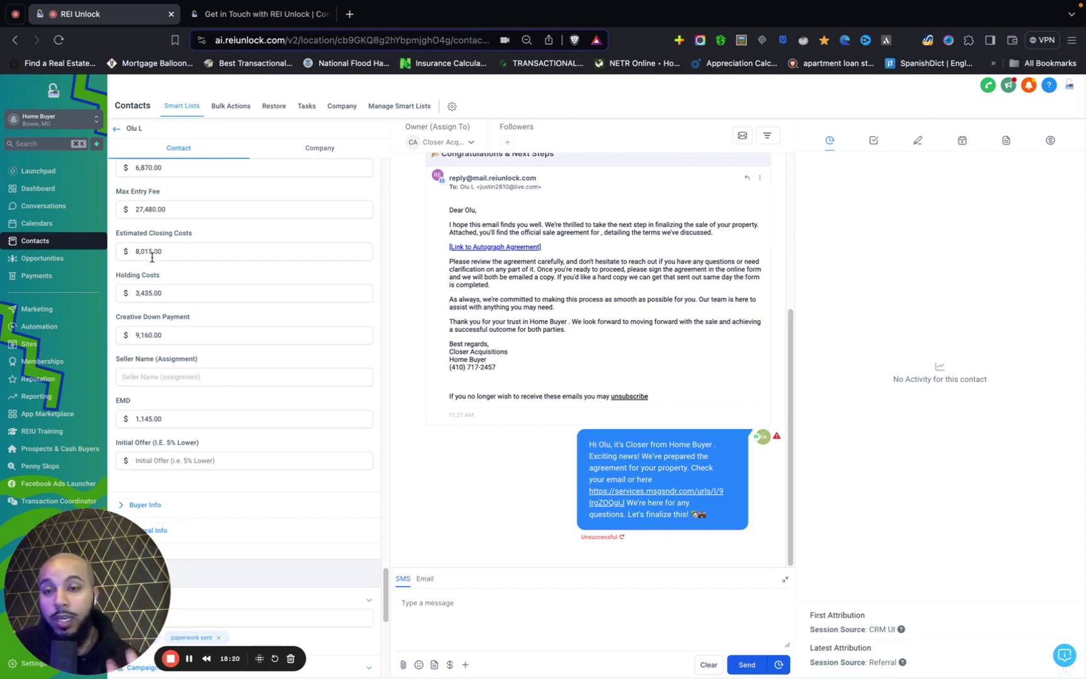
pyautogui.scroll(-5, 152, 257)
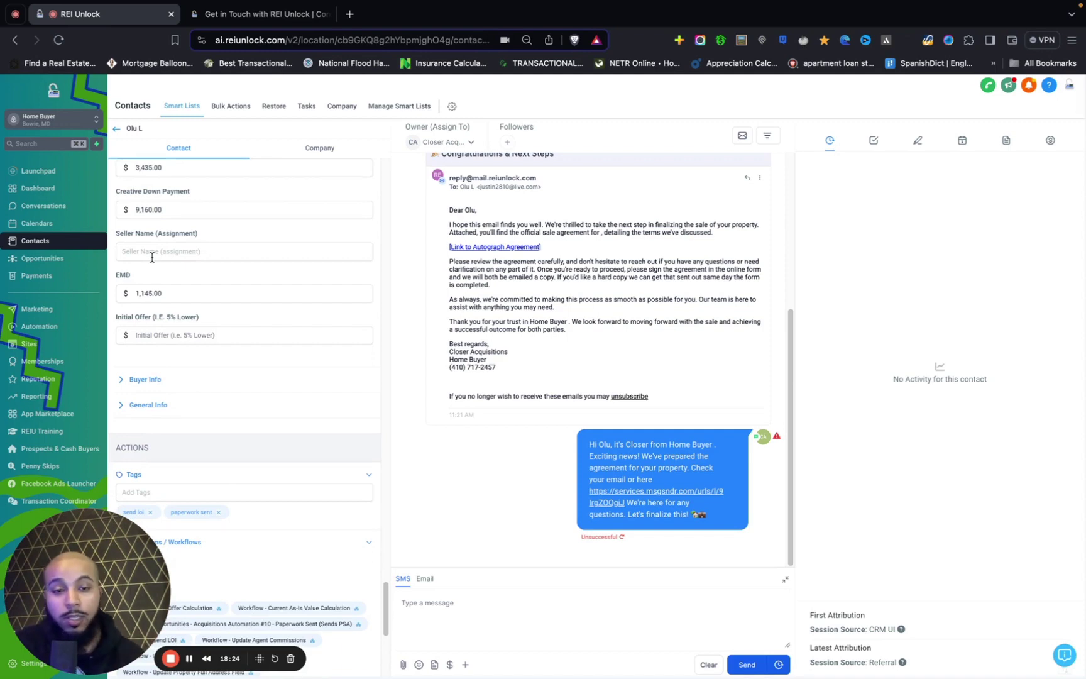
pyautogui.scroll(-1, 153, 259)
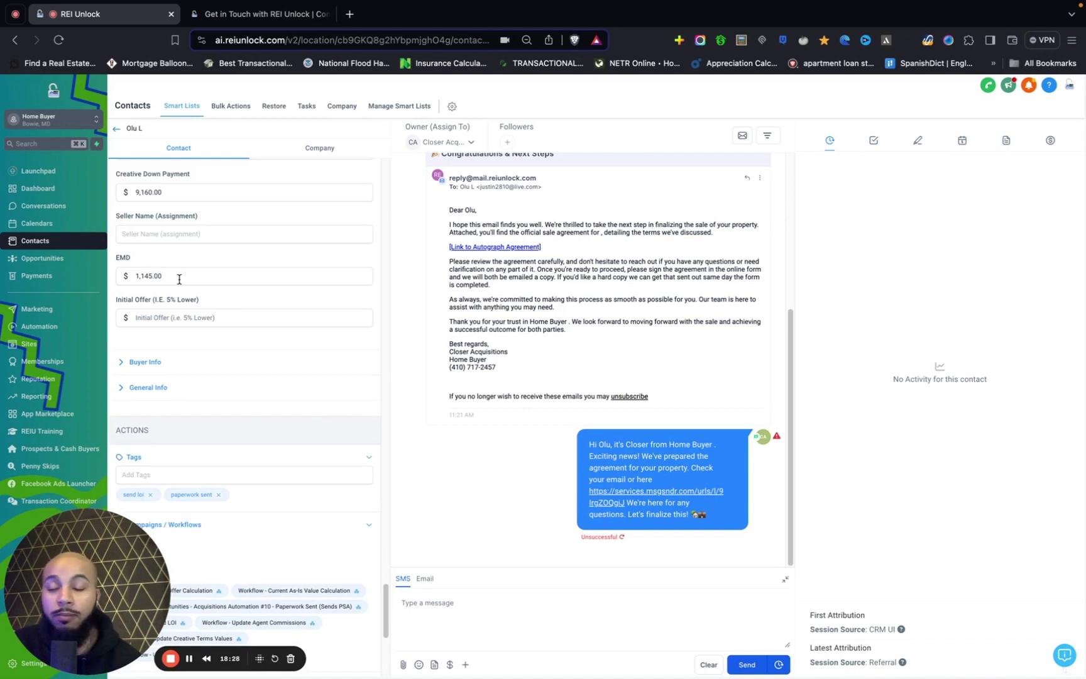
pyautogui.scroll(-2, 179, 279)
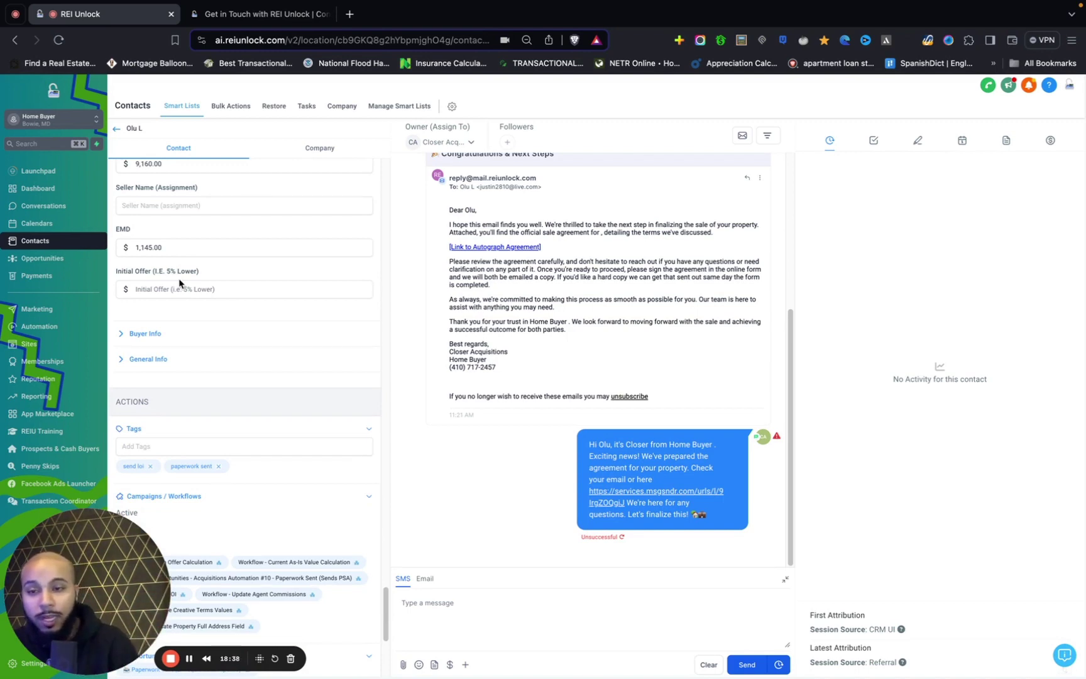
pyautogui.scroll(-1, 179, 283)
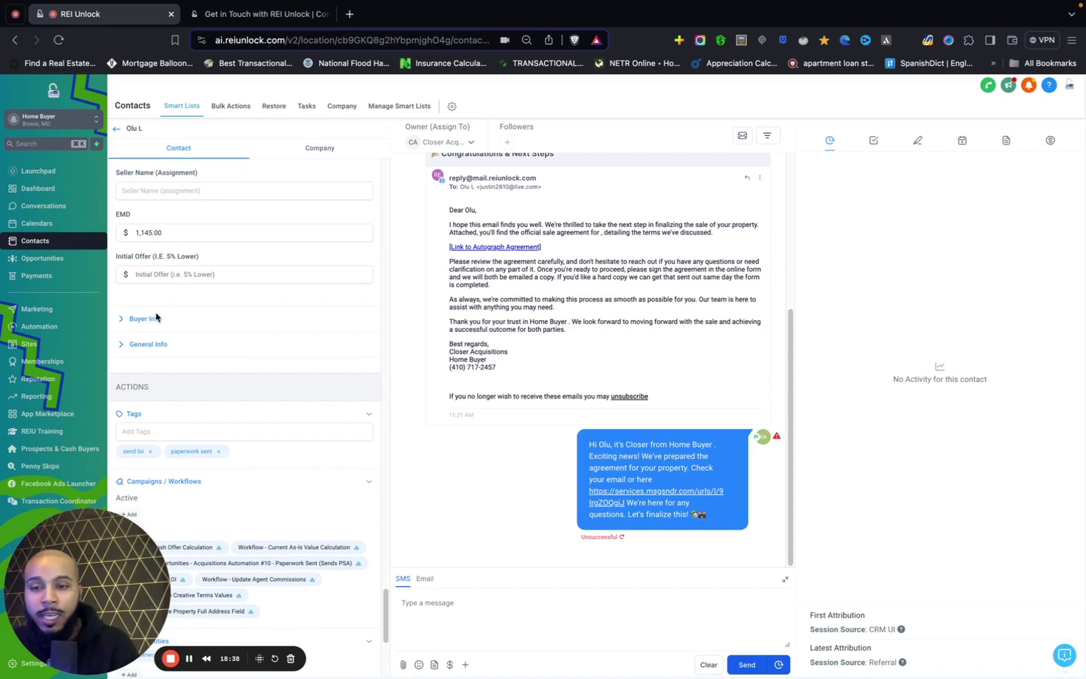
# Expand the contact's General Info section and look through its address, signature and contract date fields
pyautogui.click(149, 344)
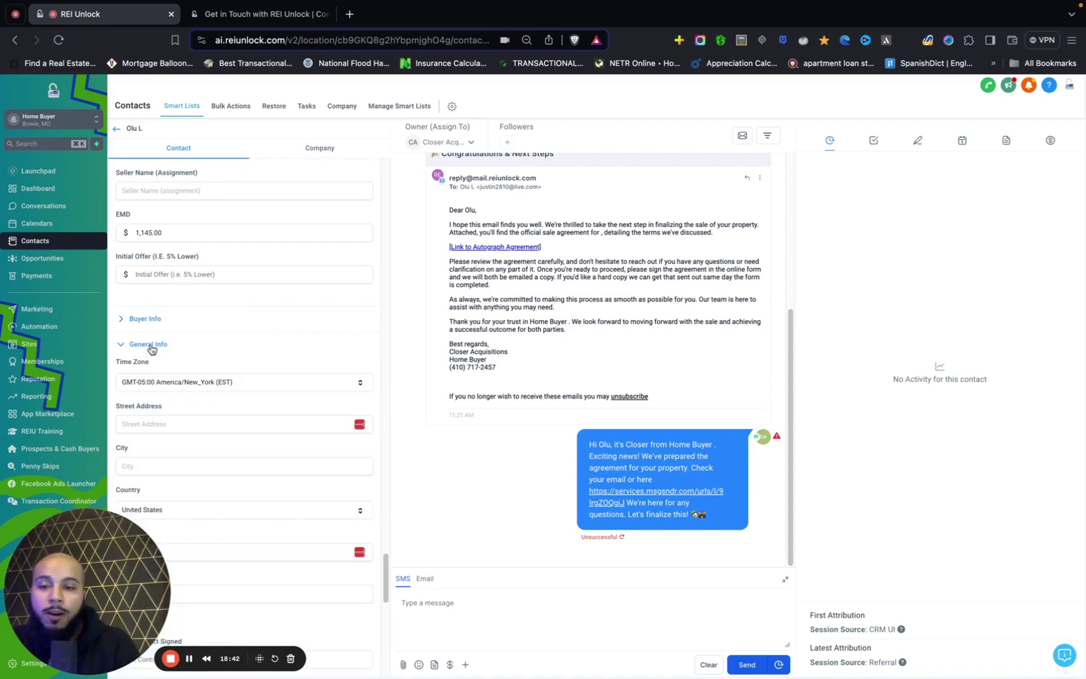
pyautogui.scroll(-5, 151, 349)
pyautogui.scroll(-10, 151, 349)
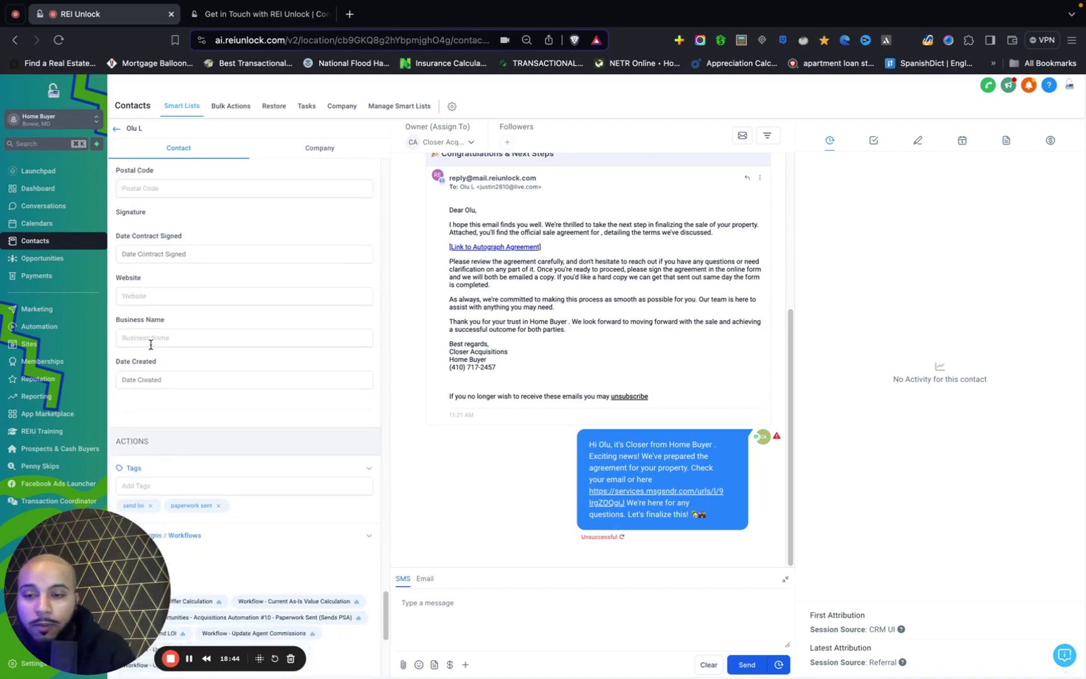
pyautogui.scroll(-10, 151, 349)
pyautogui.scroll(3, 150, 347)
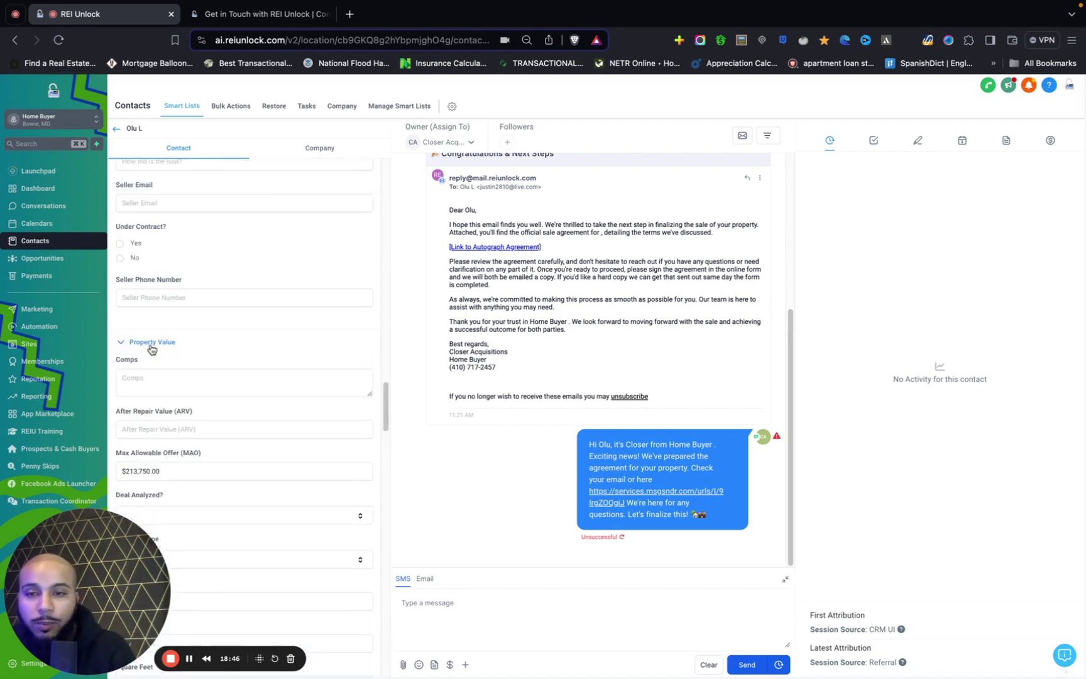
# Return to the Acquisitions Pipeline and move the opportunity card from Negotiation to Paperwork Signed
pyautogui.click(50, 262)
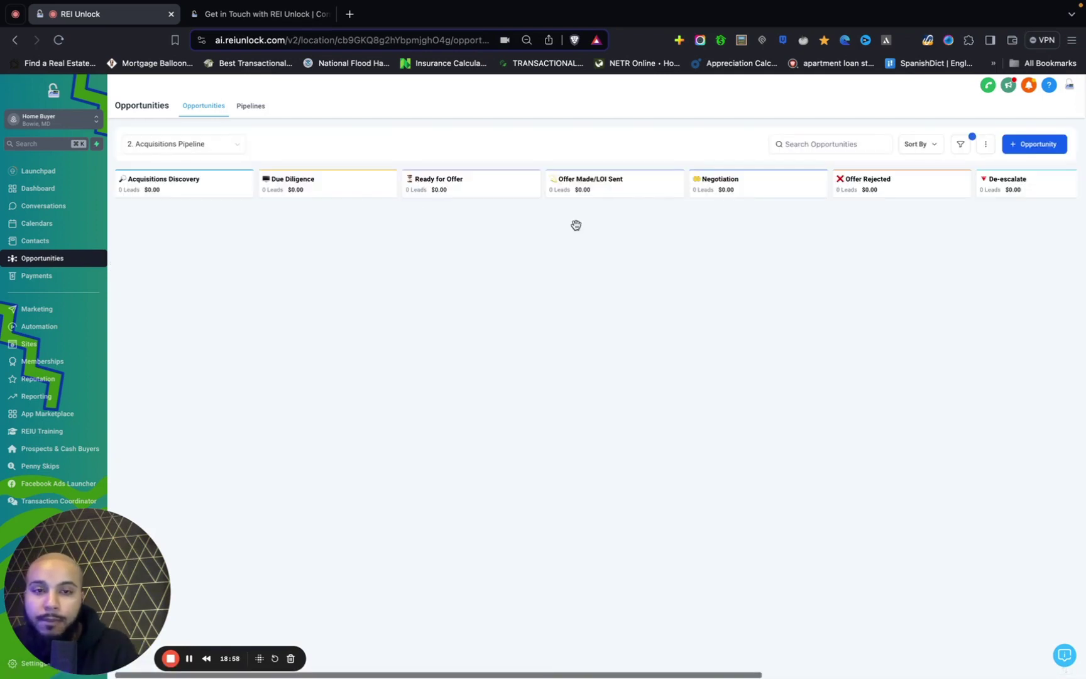
pyautogui.hscroll(5, 659, 252)
pyautogui.hscroll(5, 659, 252)
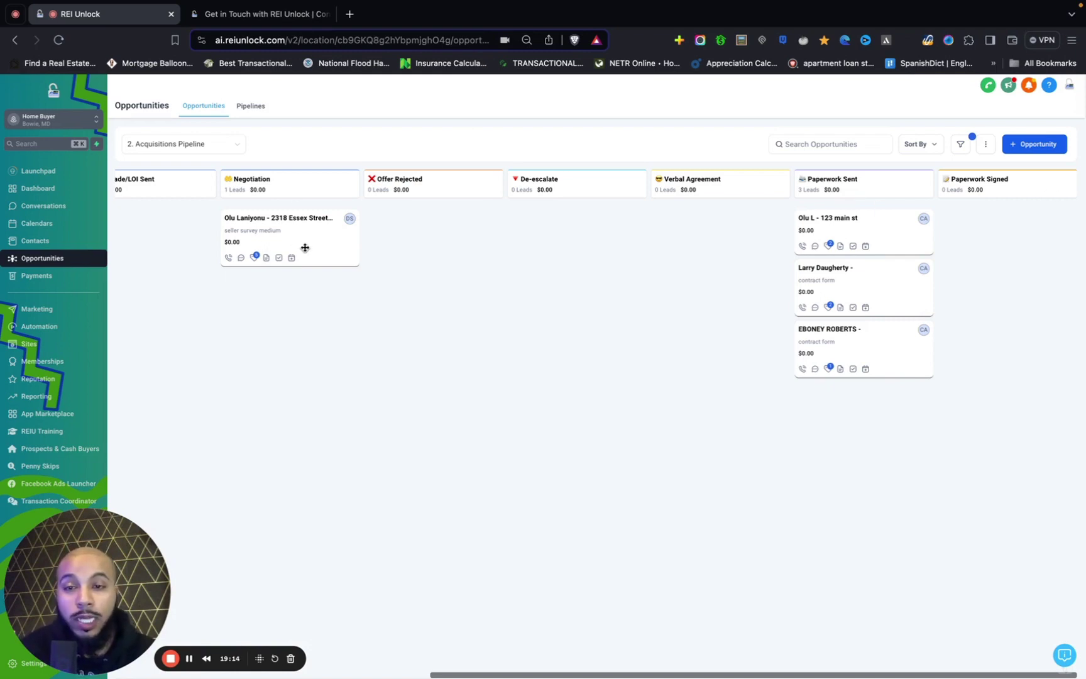
pyautogui.moveTo(307, 250); pyautogui.dragTo(1045, 230)
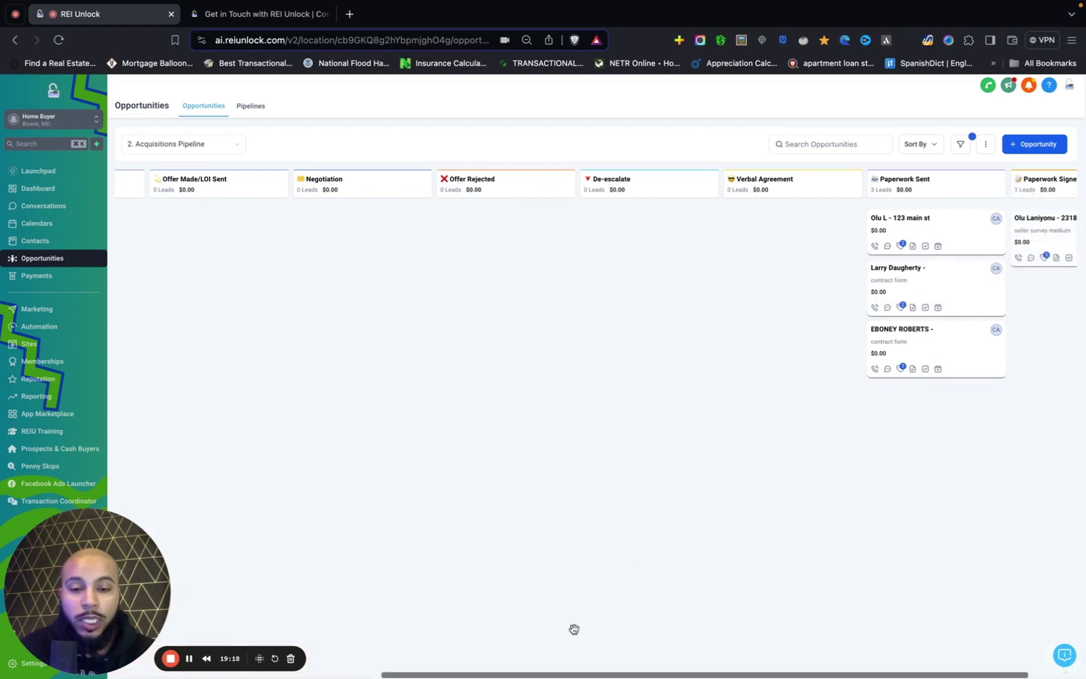
pyautogui.moveTo(580, 674); pyautogui.dragTo(629, 674)
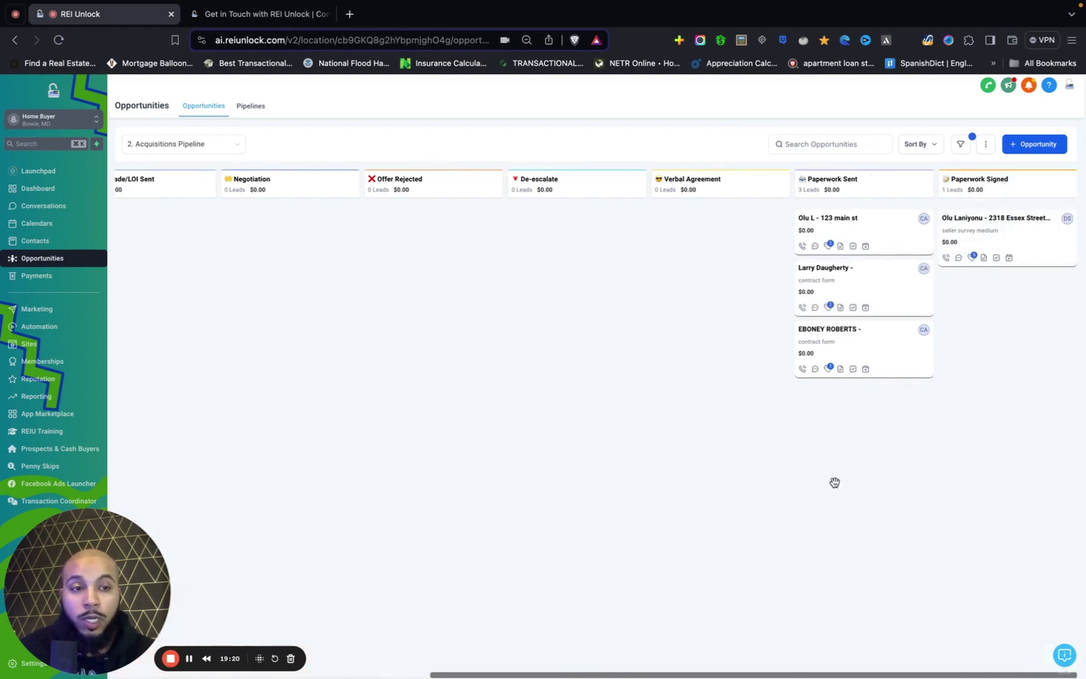
# Open the Paperwork Signed opportunity, review its details including the opportunity value, owner and tags, and close it without changes
pyautogui.click(983, 242)
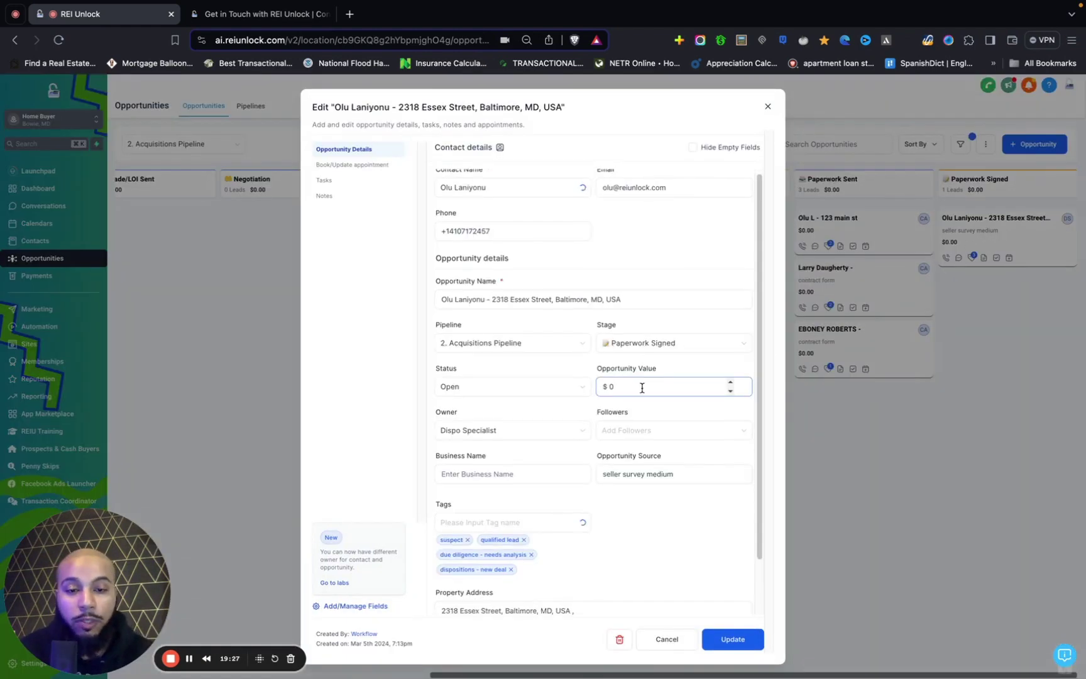
pyautogui.scroll(-2, 642, 388)
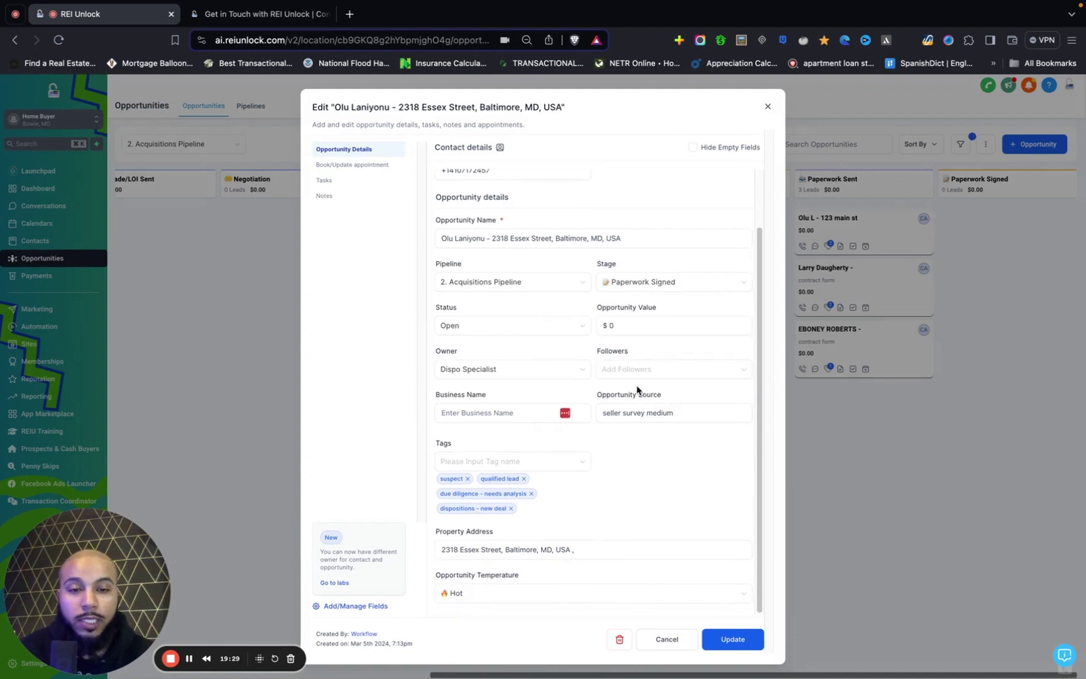
pyautogui.click(626, 318)
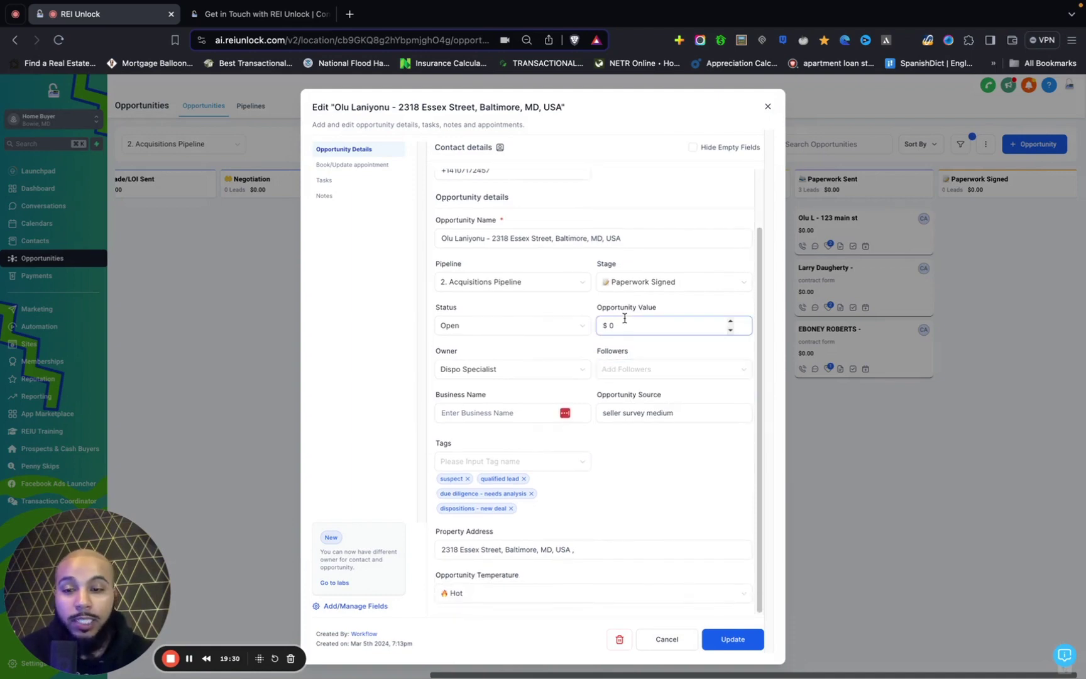
pyautogui.click(765, 108)
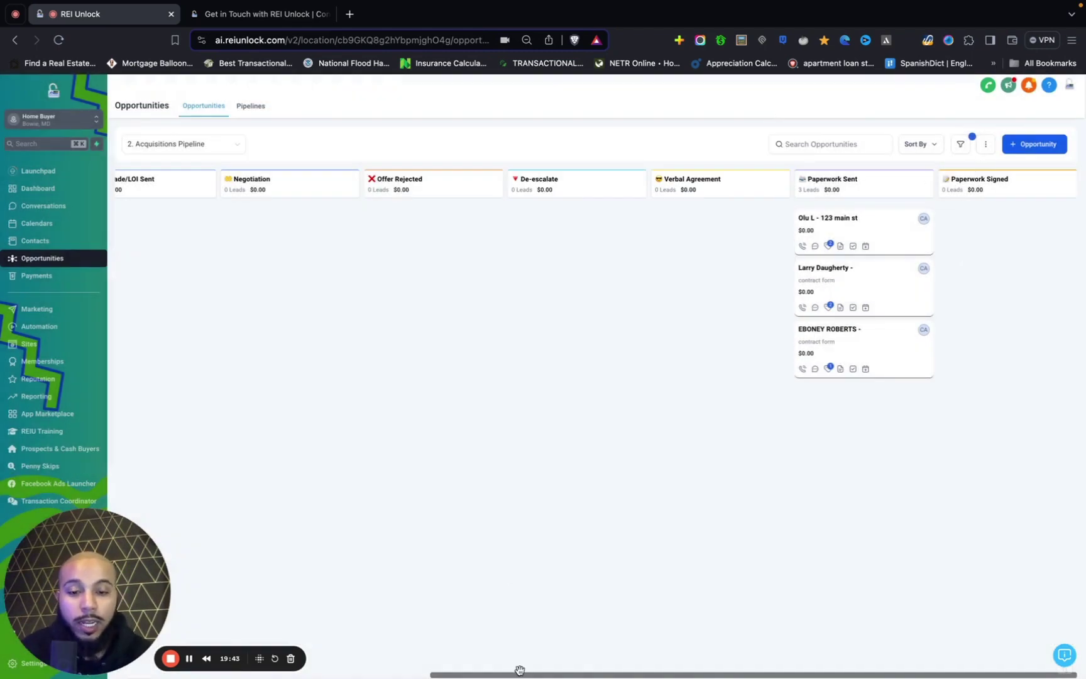
# Remove the Status is Open filter from the opportunities and close the filter settings
pyautogui.click(963, 145)
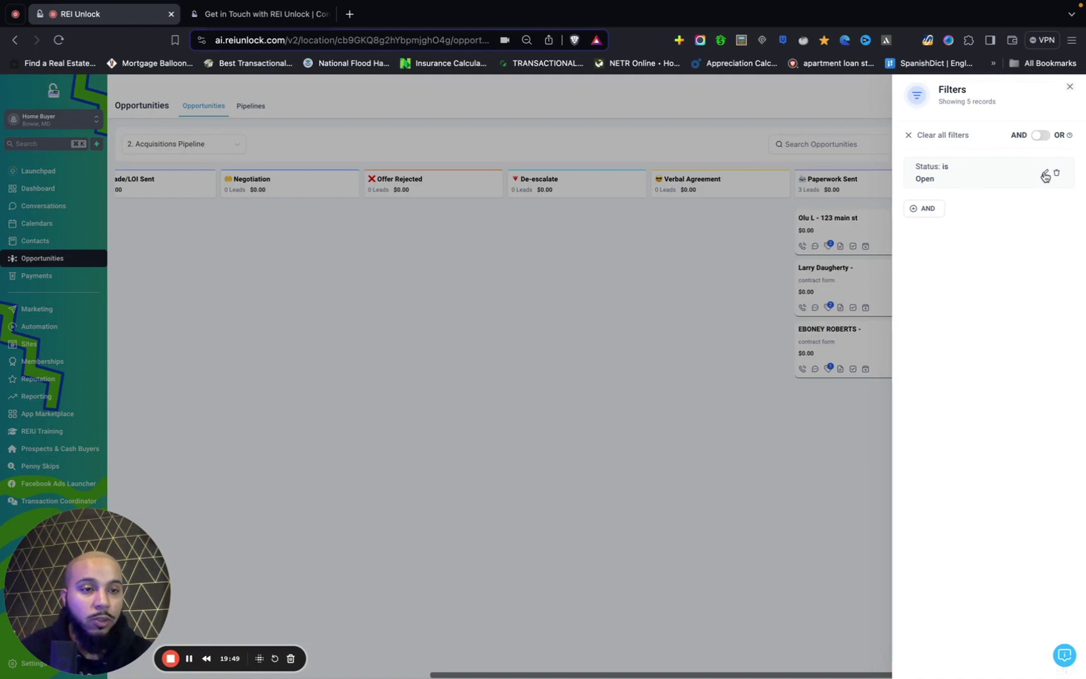
pyautogui.click(1045, 175)
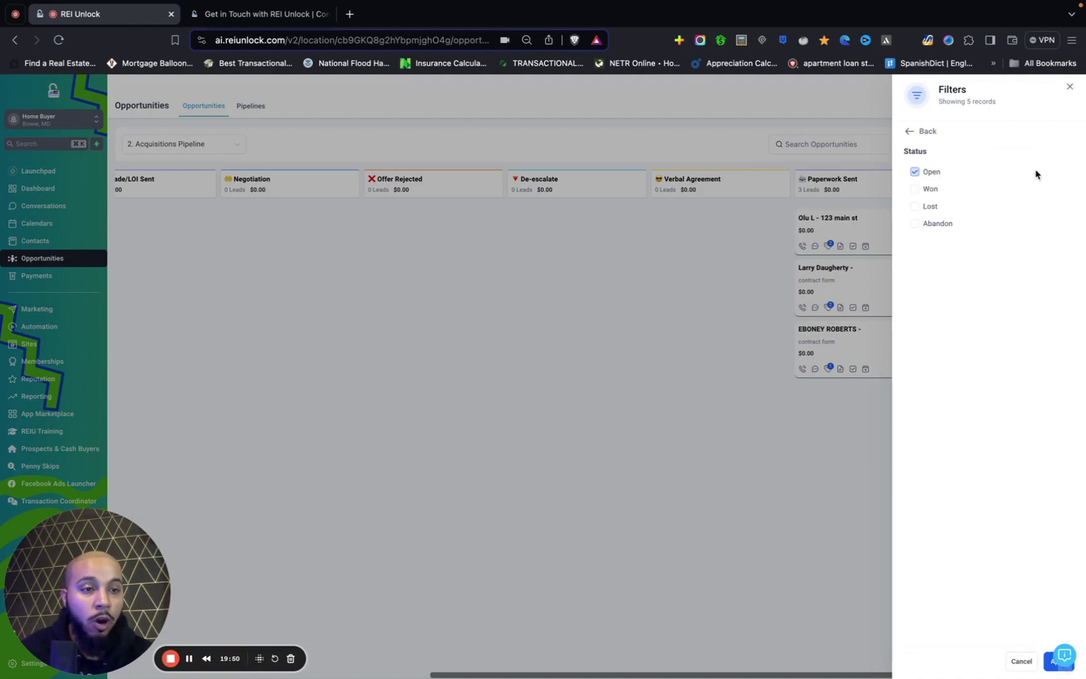
pyautogui.click(913, 132)
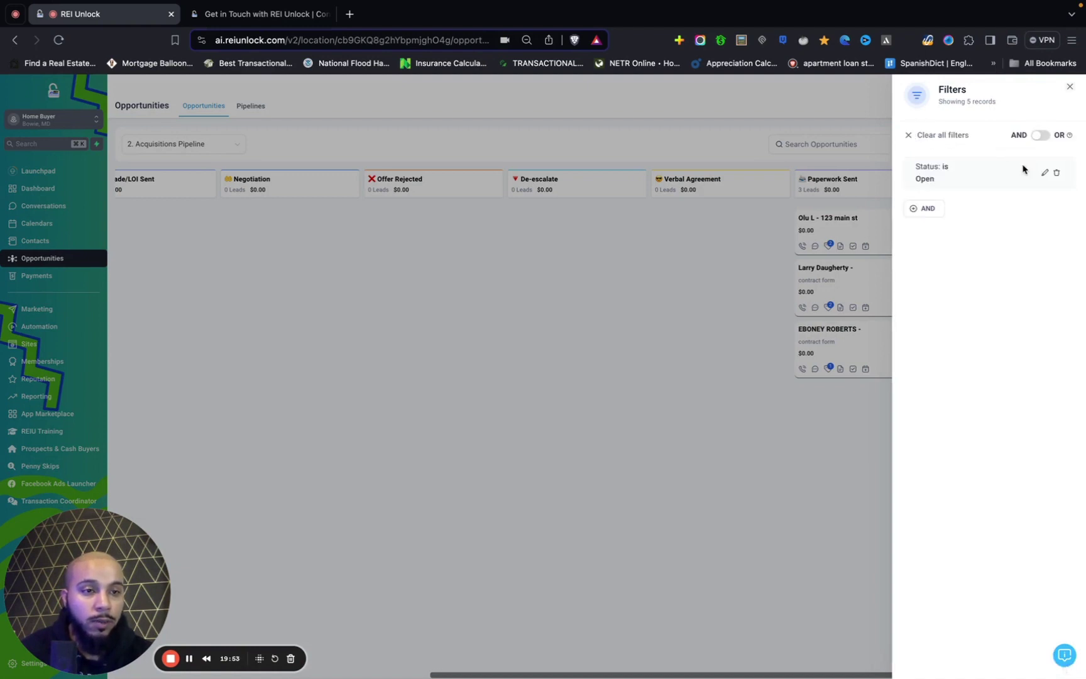
pyautogui.click(1057, 176)
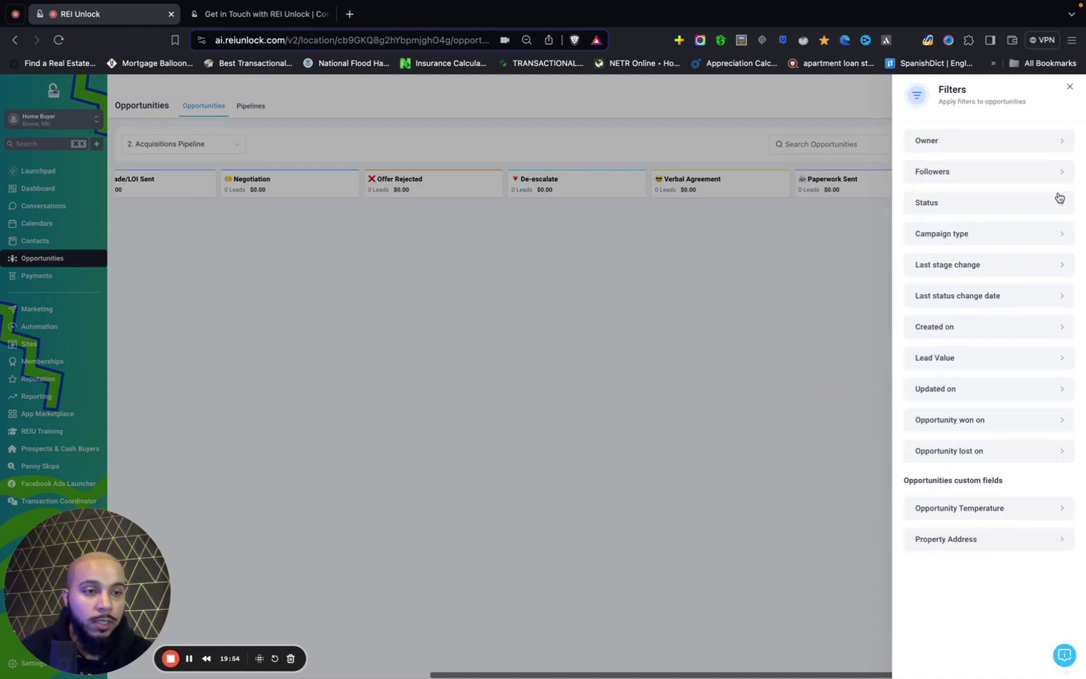
pyautogui.click(789, 544)
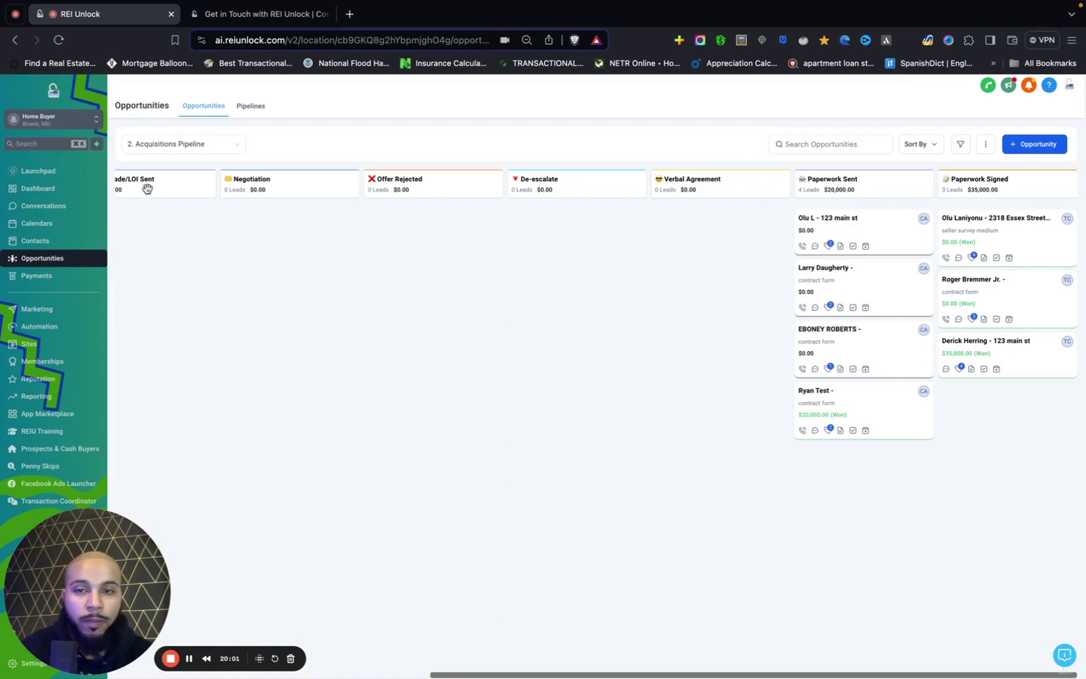
# Switch the opportunities board to the 4. Dispositions pipeline and show its New Deal stage
pyautogui.click(170, 145)
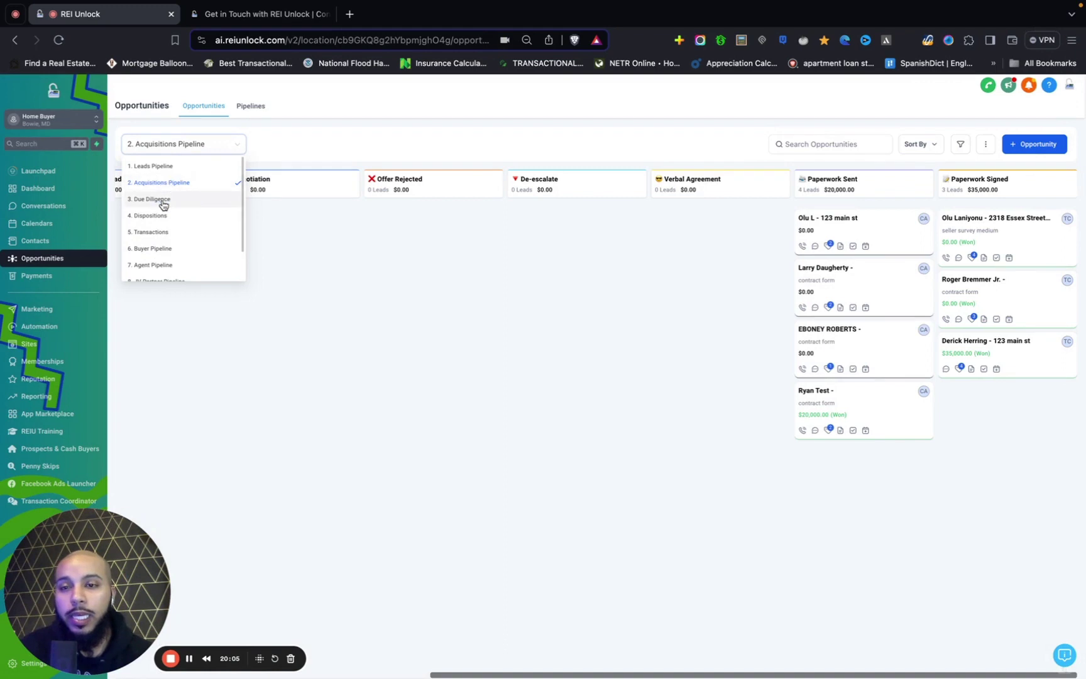
pyautogui.scroll(-1, 161, 206)
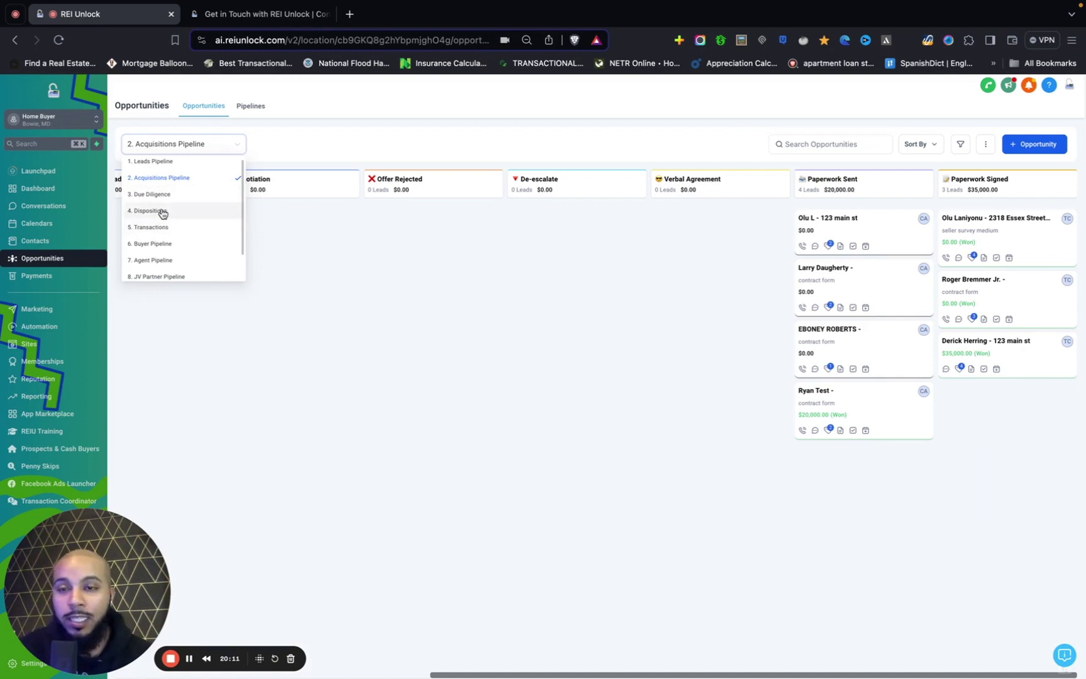
pyautogui.click(162, 213)
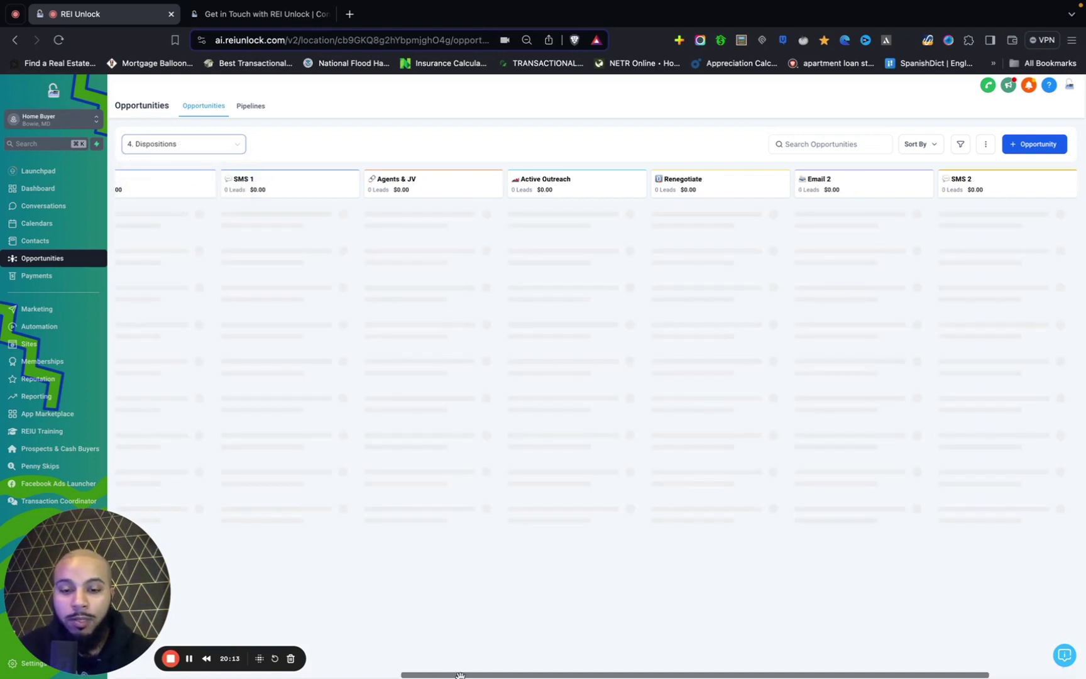
pyautogui.moveTo(460, 675); pyautogui.dragTo(174, 674)
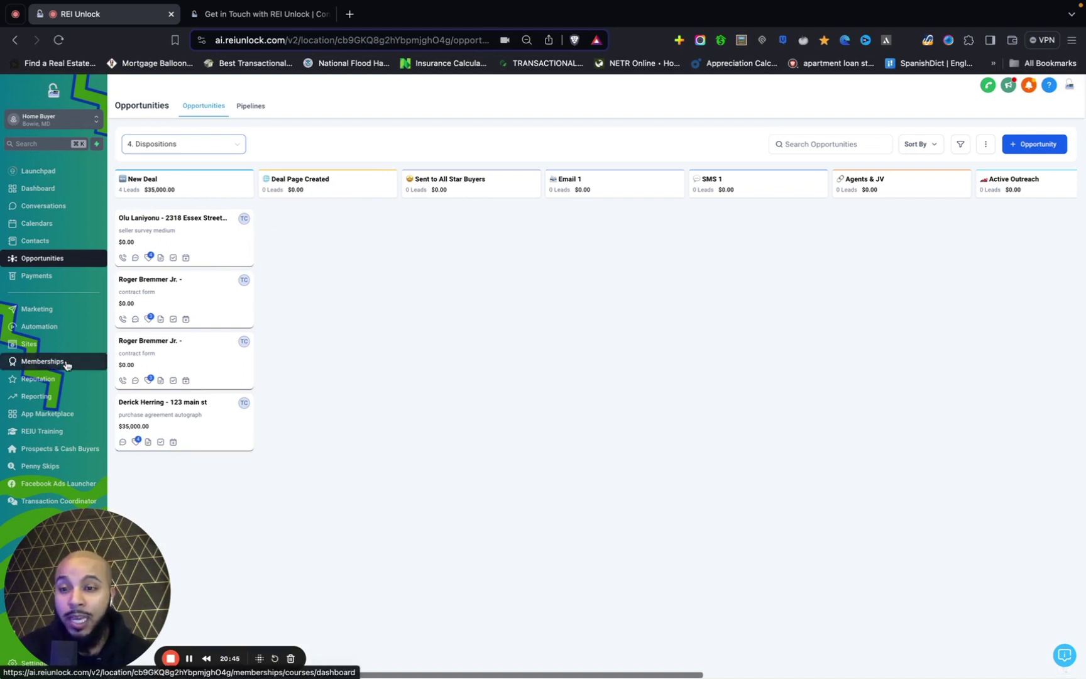
pyautogui.click(34, 347)
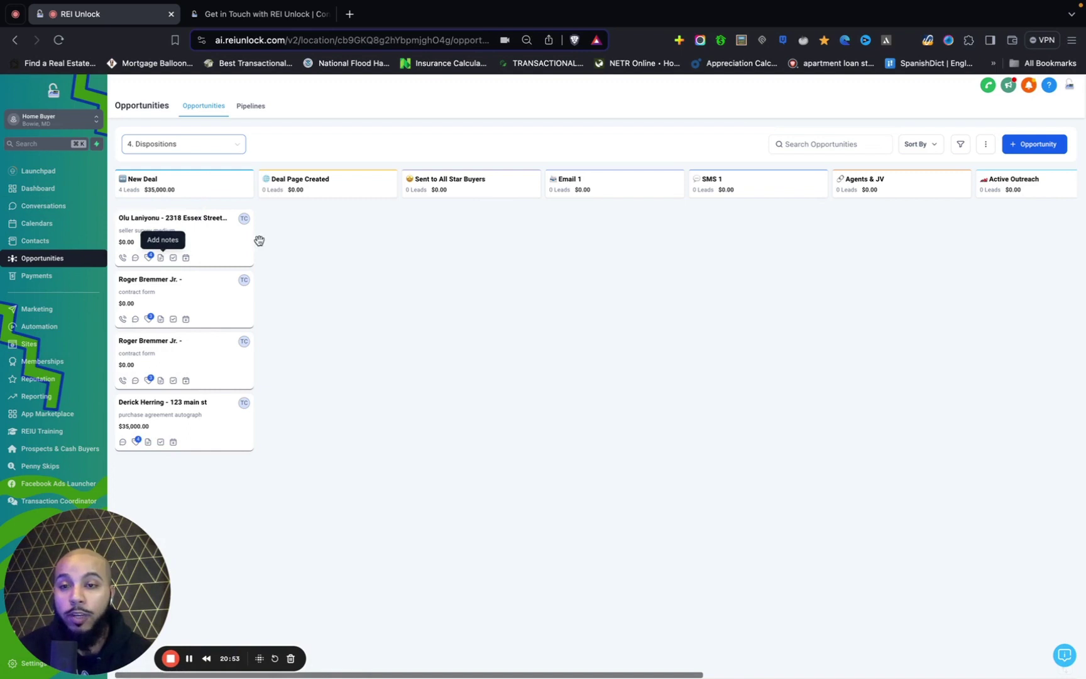
# Move the seller survey medium opportunity from New Deal through Deal Page Created to Sent to All Star Buyers
pyautogui.moveTo(209, 240); pyautogui.dragTo(346, 237)
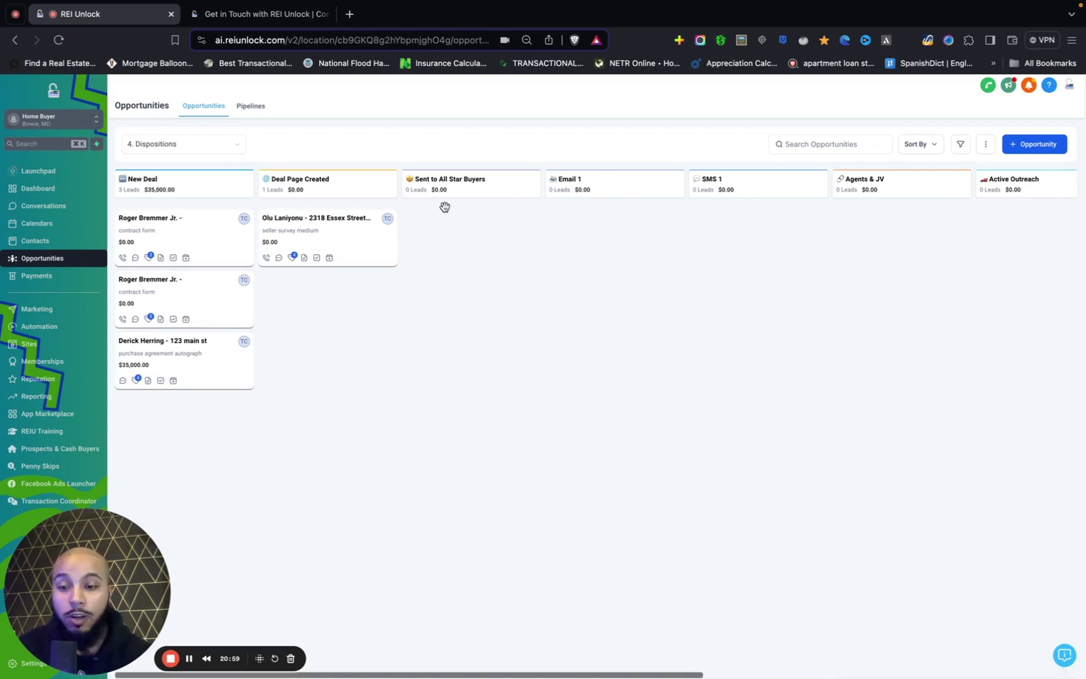
pyautogui.moveTo(356, 240); pyautogui.dragTo(488, 245)
pyautogui.moveTo(585, 672)
pyautogui.mouseDown()
pyautogui.moveTo(646, 673)
pyautogui.moveTo(582, 650)
pyautogui.mouseUp()
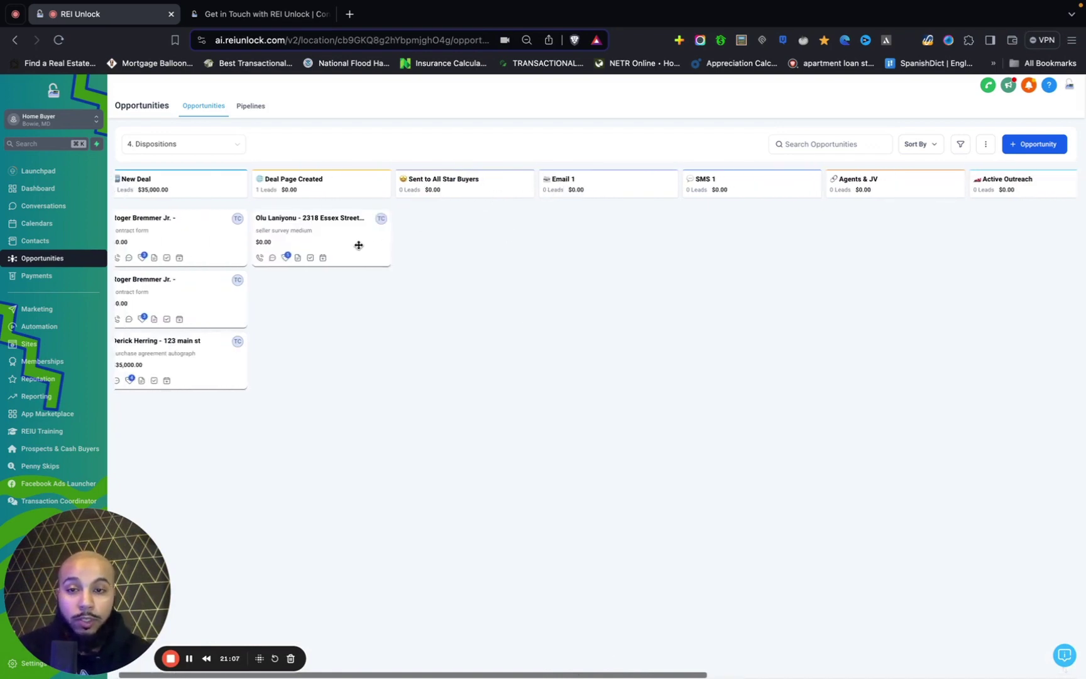
pyautogui.moveTo(359, 245); pyautogui.dragTo(495, 236)
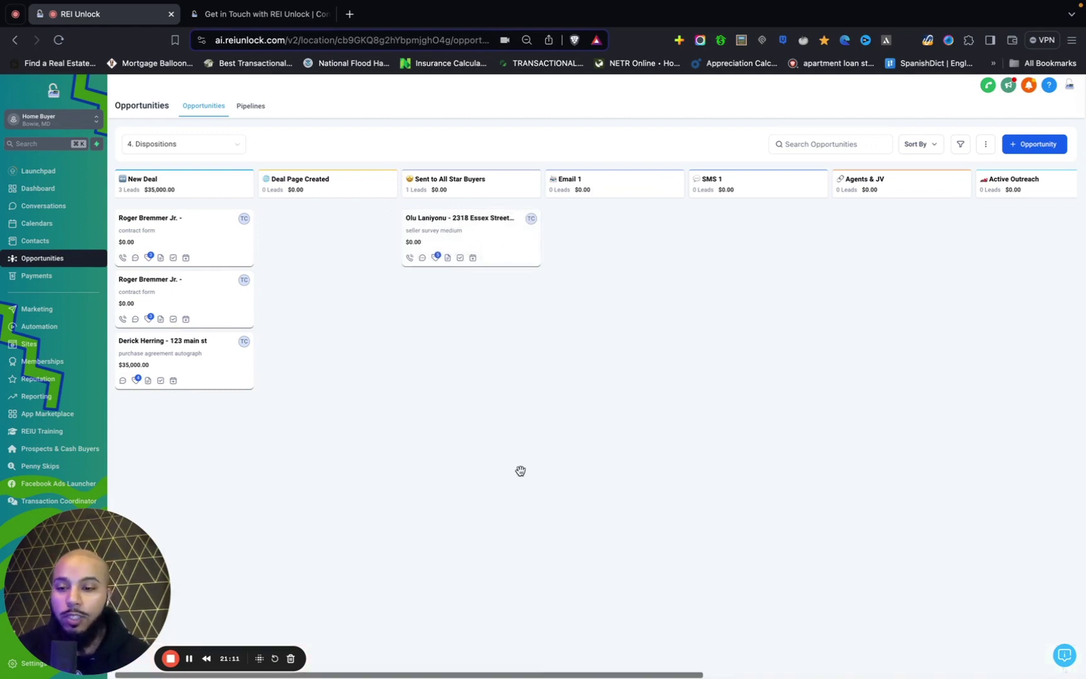
# Move the seller survey medium opportunity from Sent to All Star Buyers to Email 1
pyautogui.moveTo(542, 674); pyautogui.dragTo(572, 674)
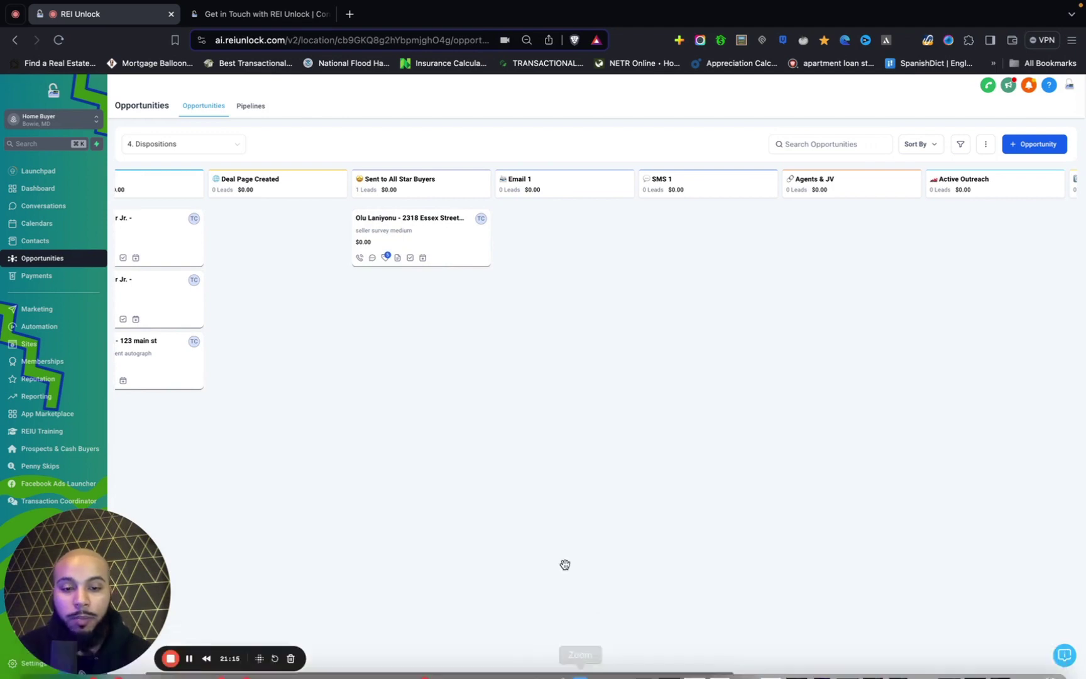
pyautogui.moveTo(569, 671); pyautogui.dragTo(620, 671)
pyautogui.moveTo(373, 251); pyautogui.dragTo(542, 250)
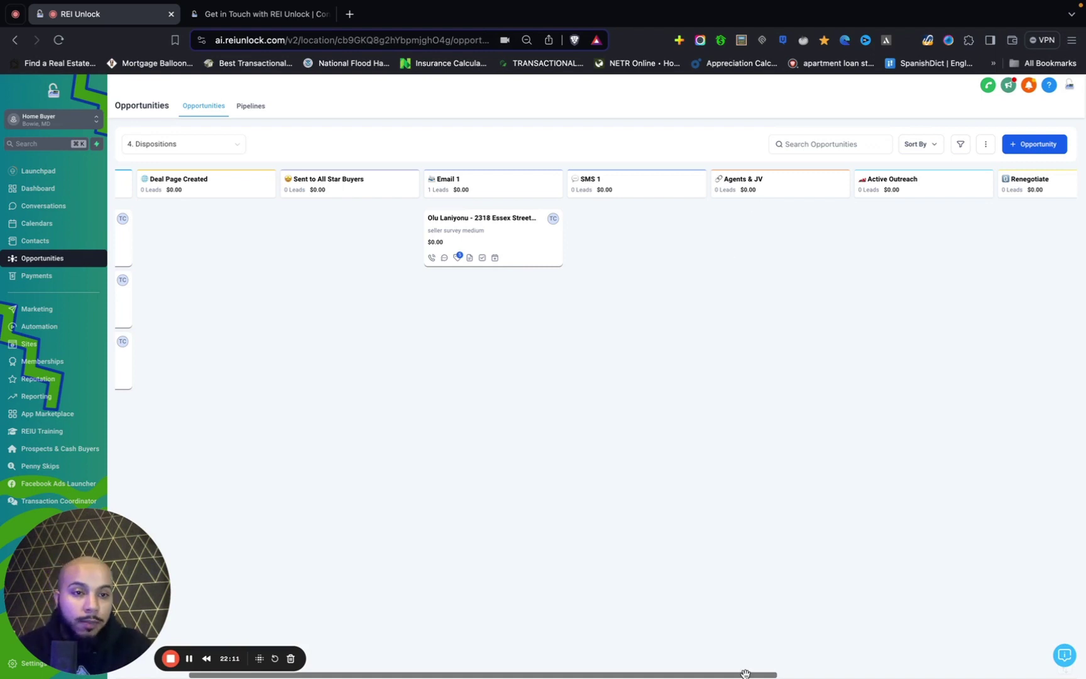
# Look through the remaining Dispositions stages, and switch the board to the 5. Transactions pipeline
pyautogui.moveTo(742, 674); pyautogui.dragTo(978, 667)
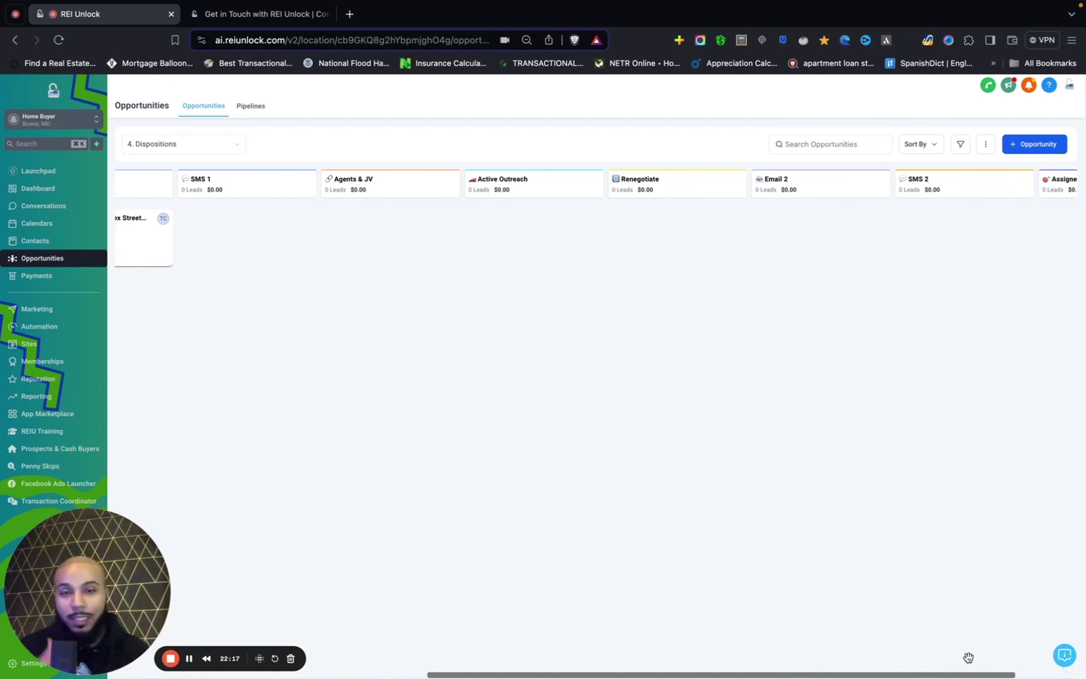
pyautogui.hscroll(3, 736, 326)
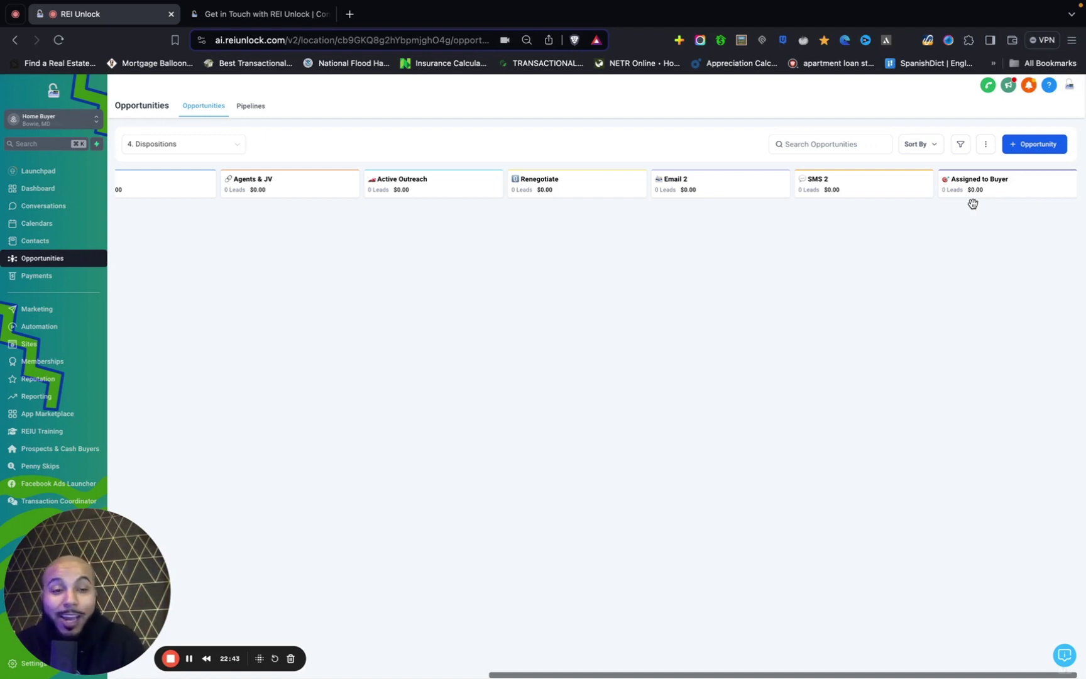
pyautogui.click(231, 145)
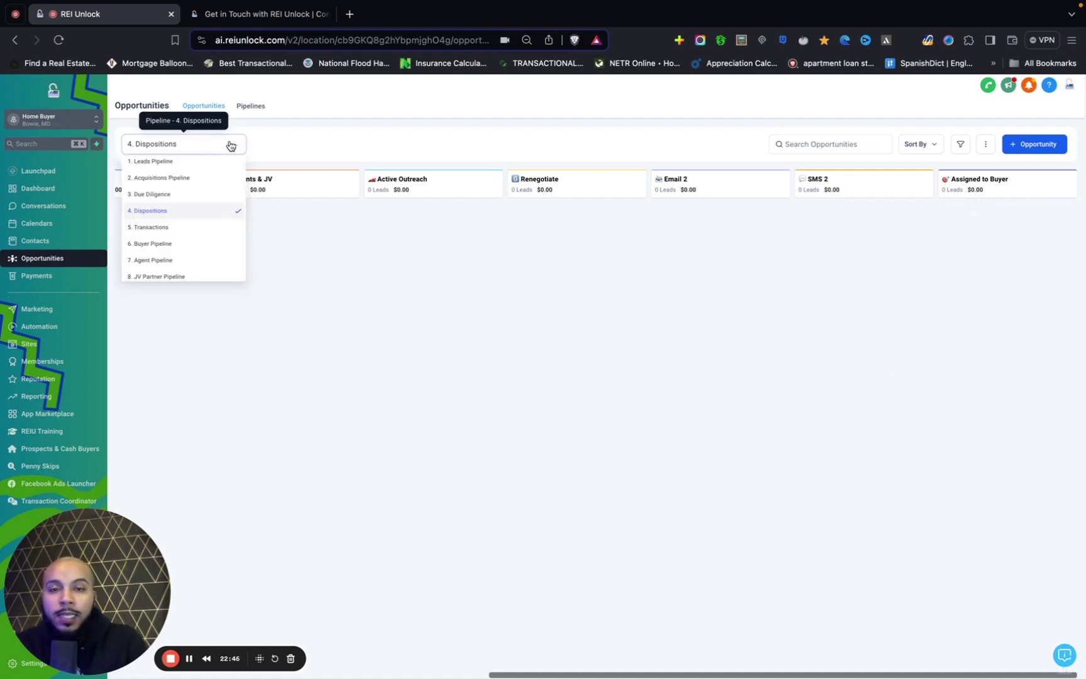
pyautogui.click(163, 231)
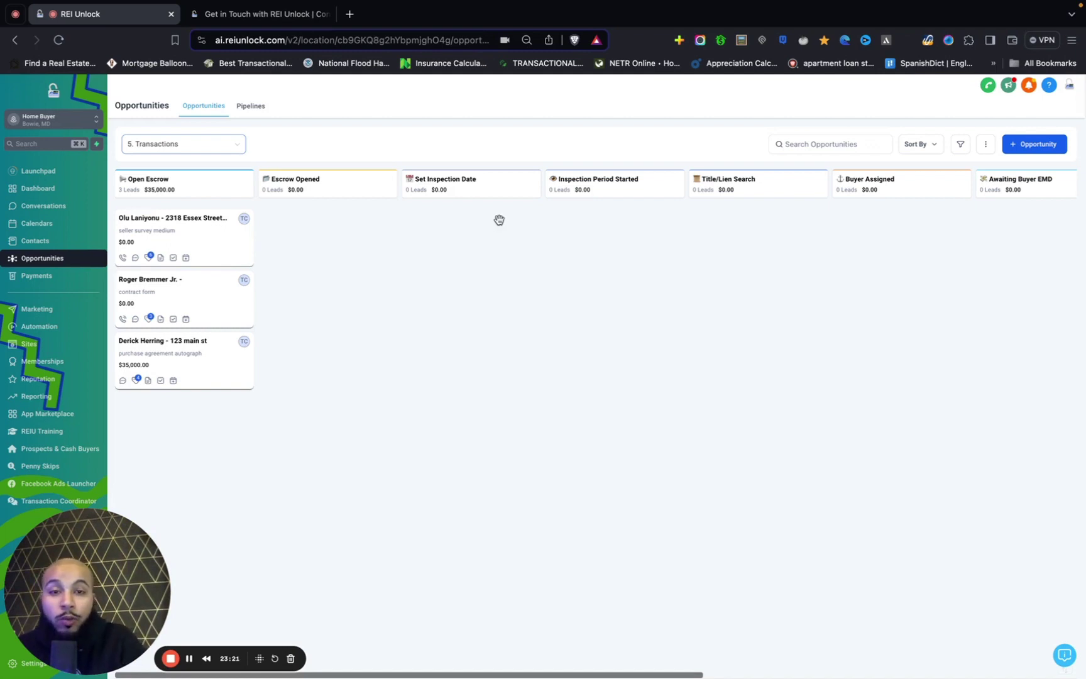
pyautogui.hscroll(10, 822, 205)
pyautogui.hscroll(-10, 822, 205)
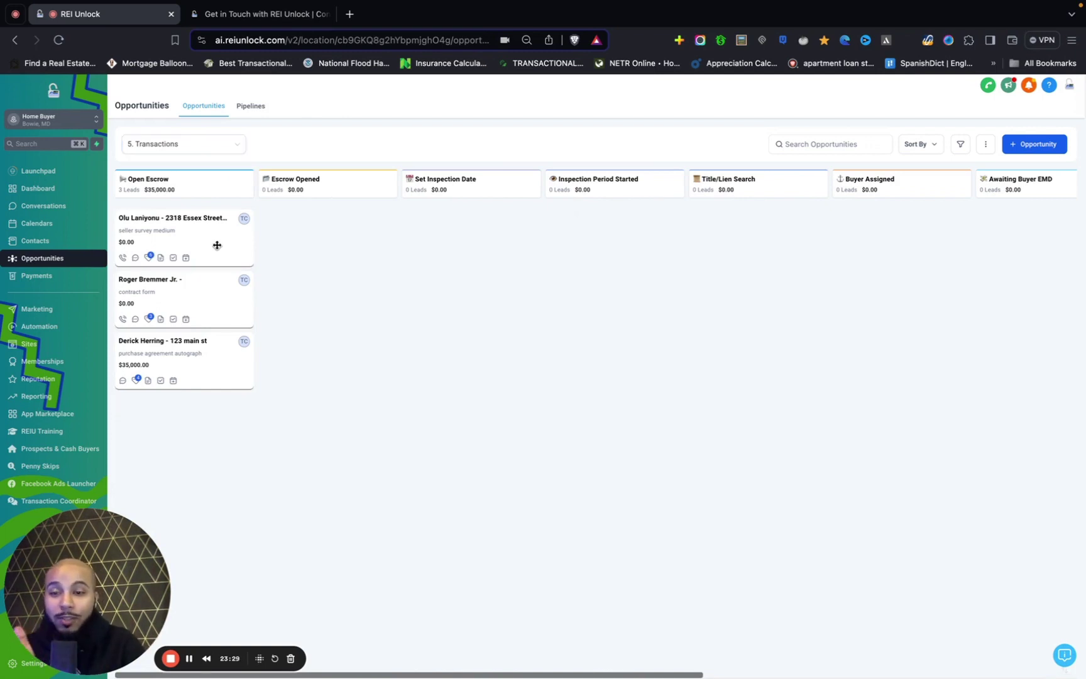
# Move the seller survey medium opportunity from Open Escrow through Escrow Opened and Set Inspection Date to Inspection Period Started
pyautogui.moveTo(217, 245); pyautogui.dragTo(347, 241)
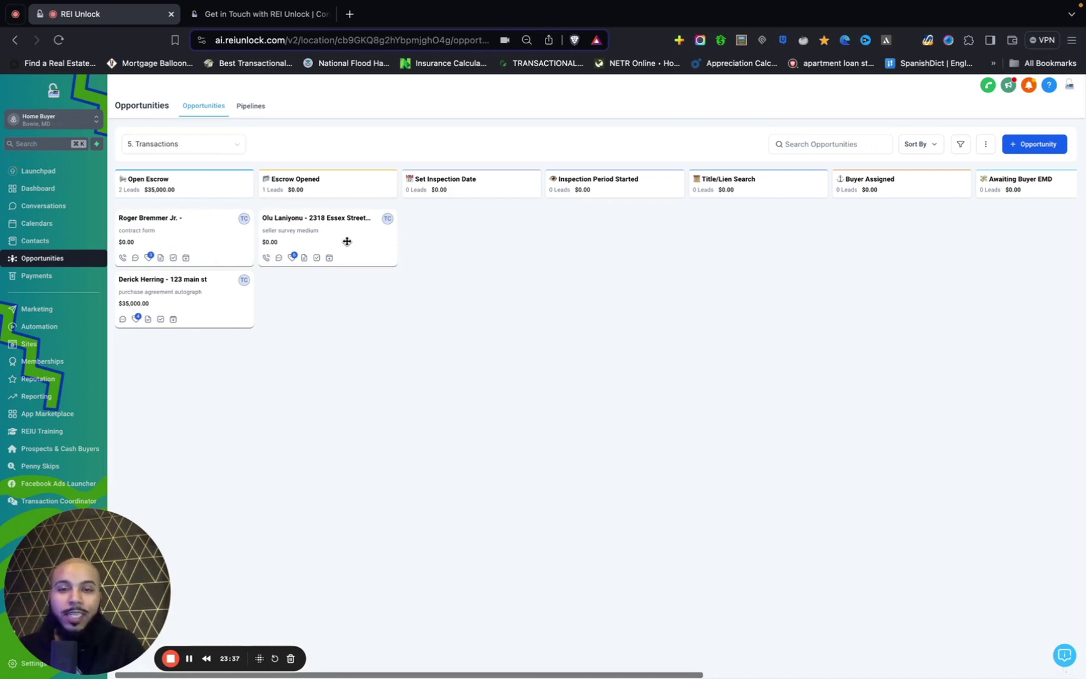
pyautogui.moveTo(347, 241); pyautogui.dragTo(483, 246)
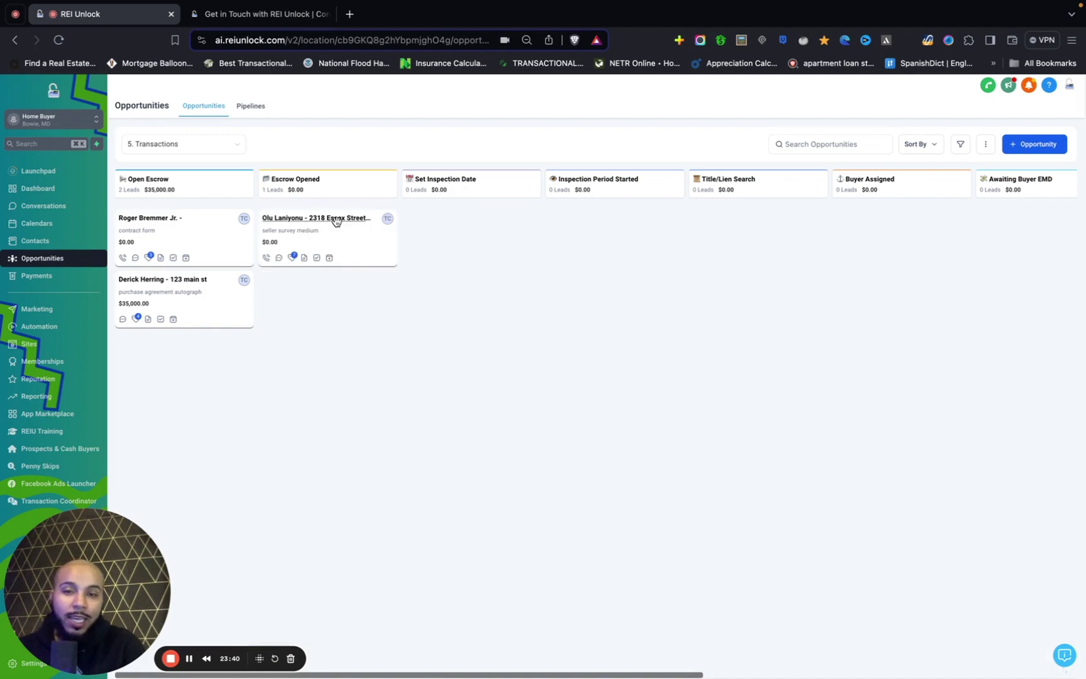
pyautogui.moveTo(349, 245); pyautogui.dragTo(500, 245)
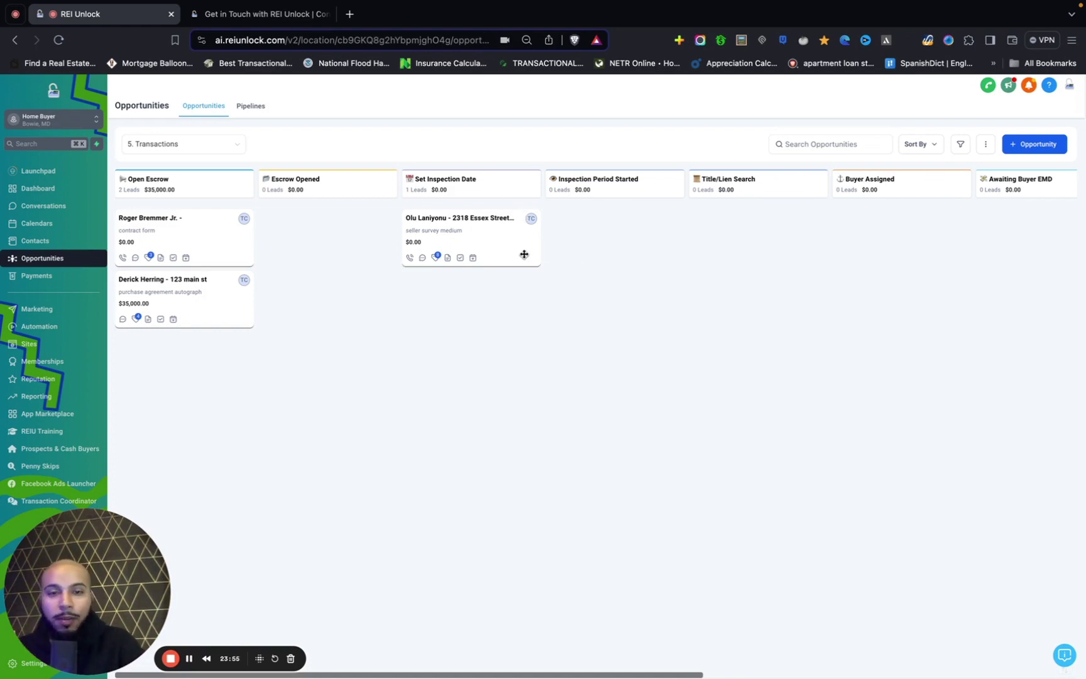
pyautogui.moveTo(523, 254); pyautogui.dragTo(663, 246)
# Look through the Transactions stages from Title/Lien Search to On Hold, and return to the start of the pipeline
pyautogui.hscroll(10, 663, 246)
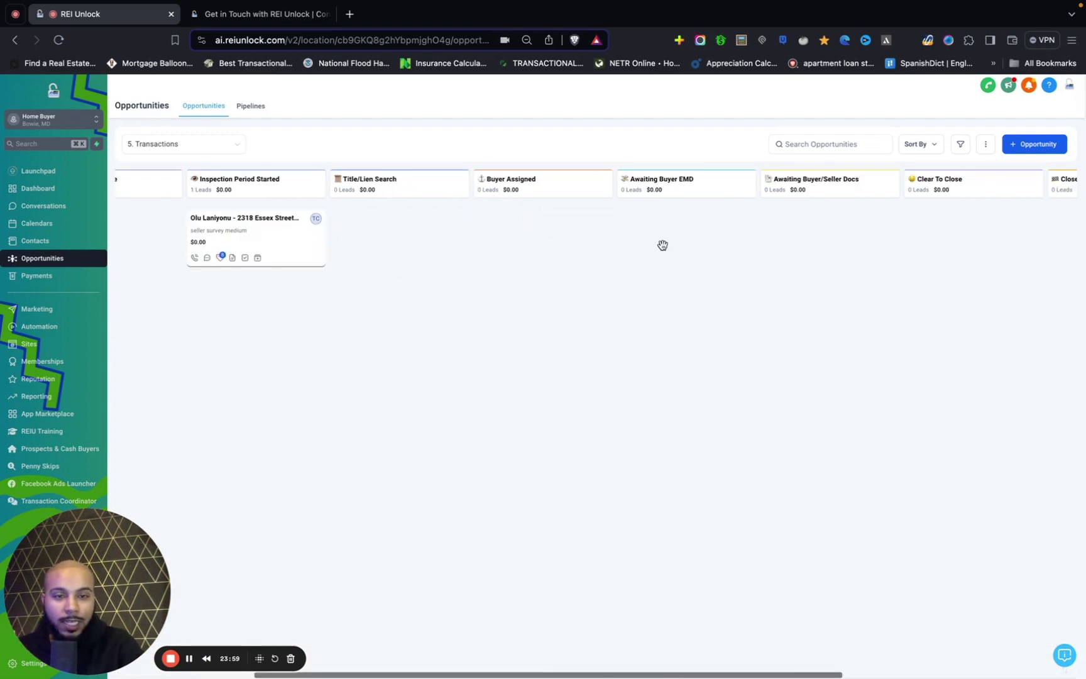
pyautogui.hscroll(-2, 663, 245)
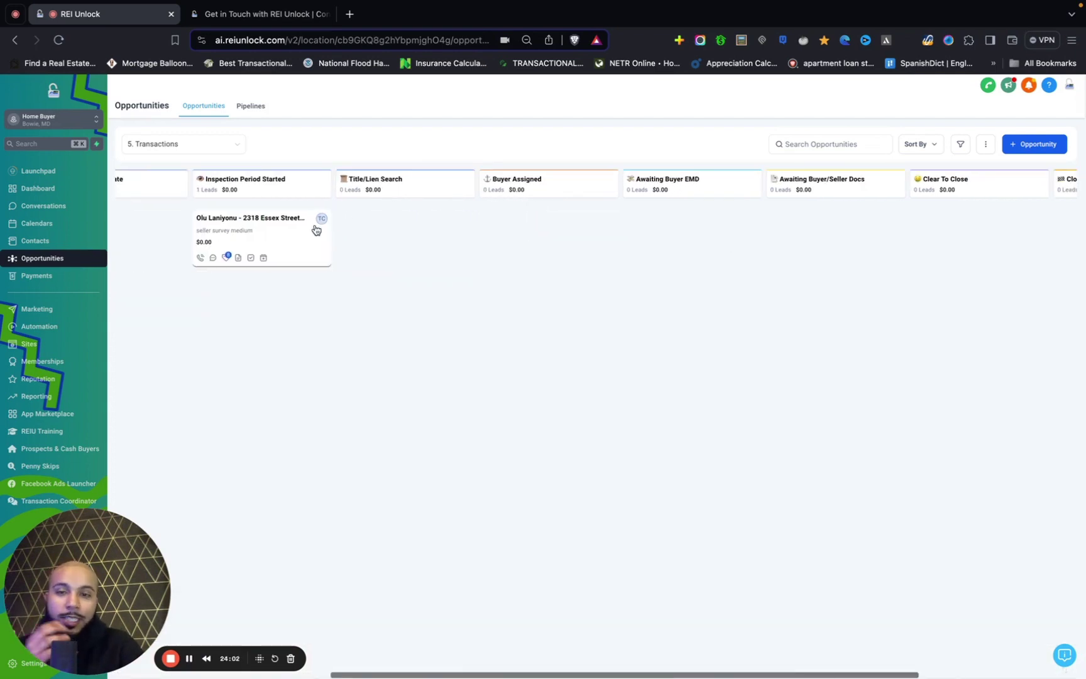
pyautogui.hscroll(5, 477, 210)
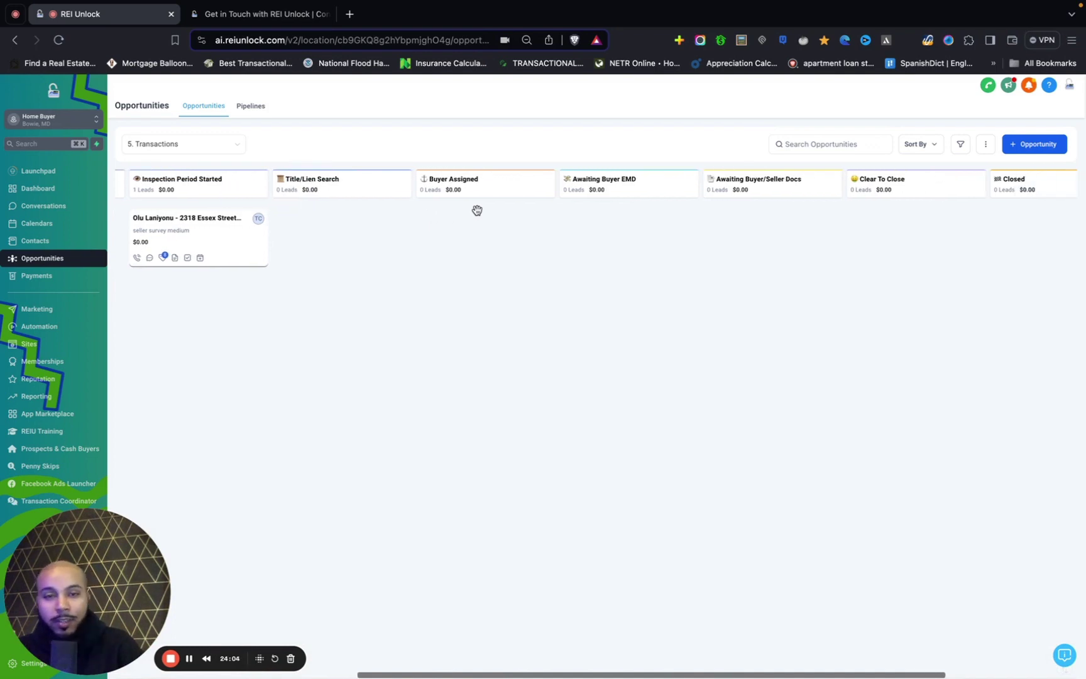
pyautogui.hscroll(1, 477, 210)
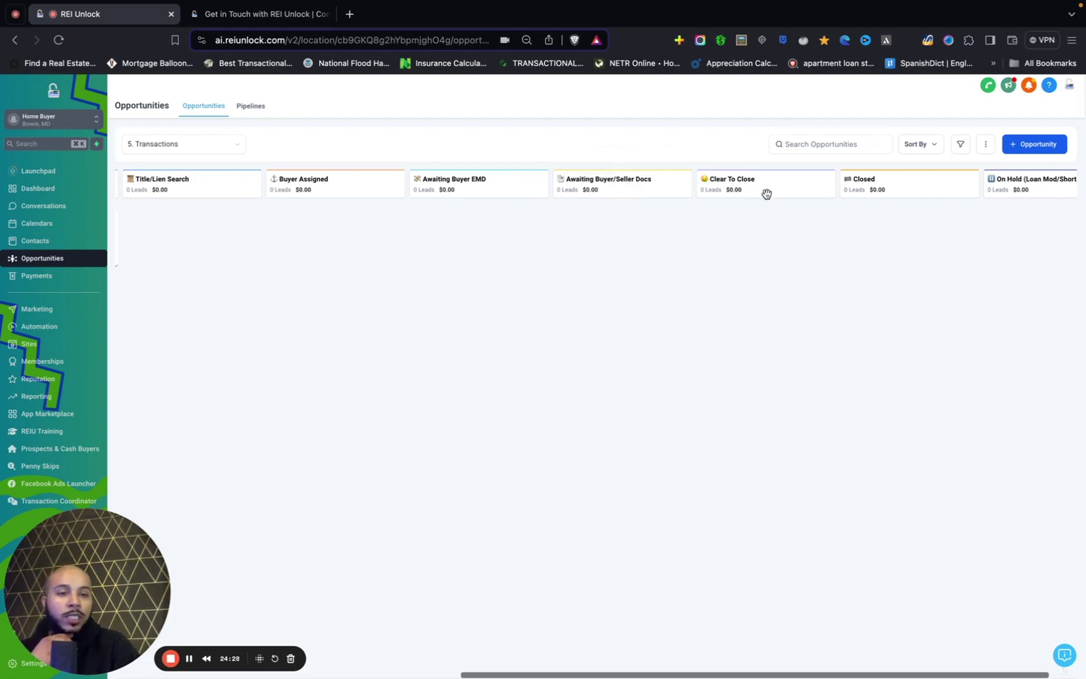
pyautogui.hscroll(1, 767, 193)
pyautogui.hscroll(1, 773, 179)
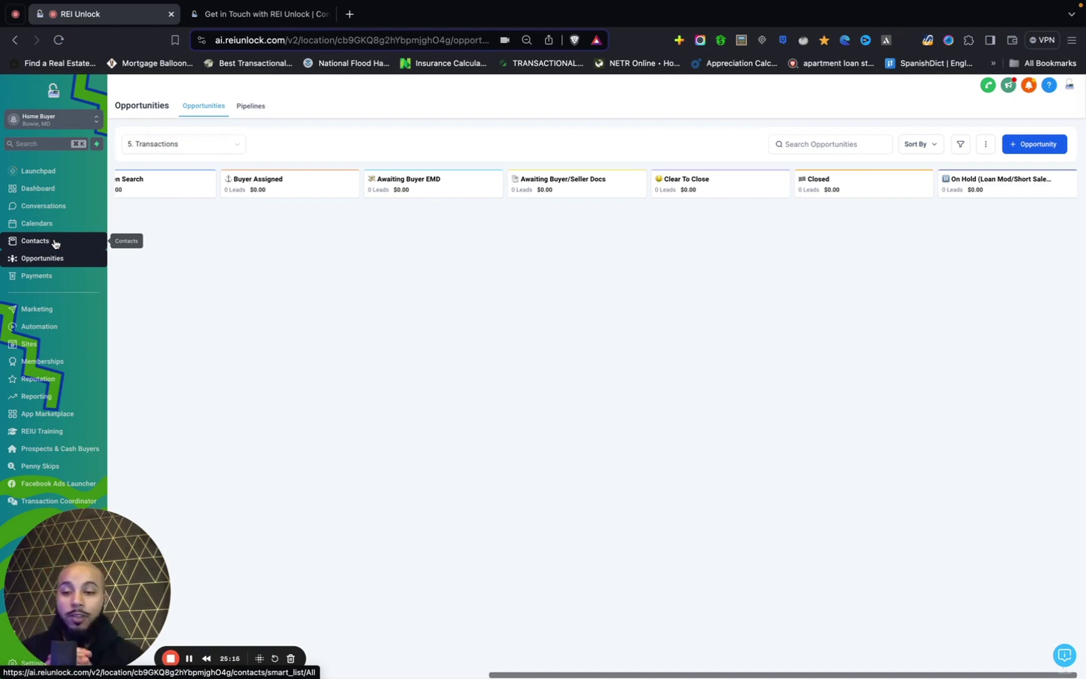
pyautogui.hscroll(-15, 195, 284)
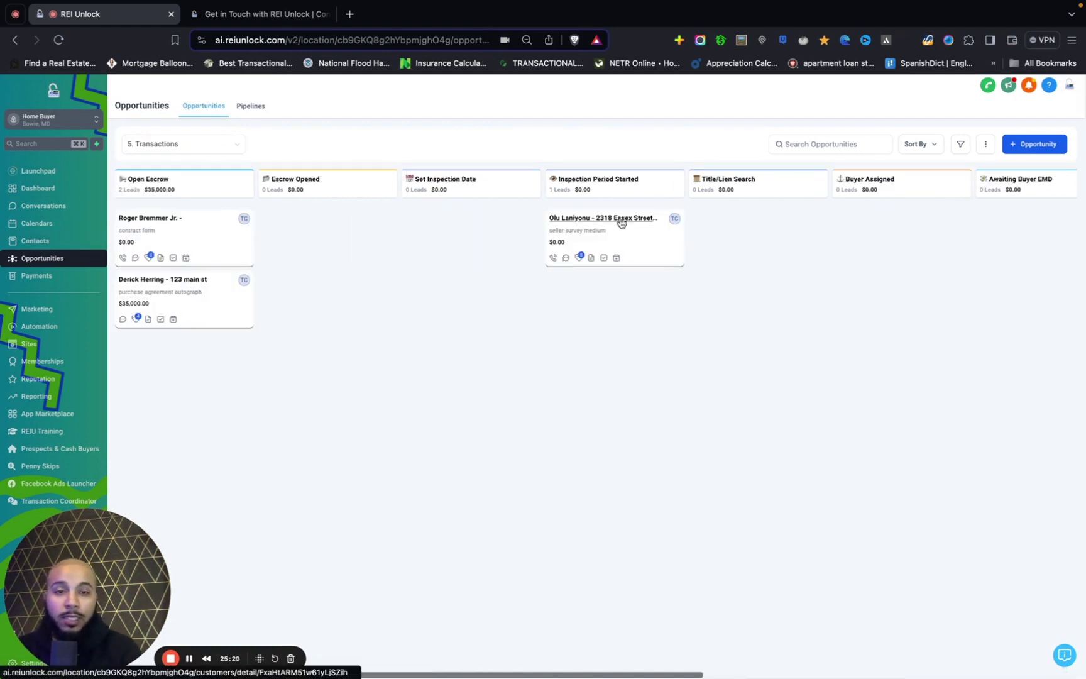
# Open the contact of the Inspection Period Started opportunity and review the automated messages and opportunity updates in the conversation history
pyautogui.click(620, 220)
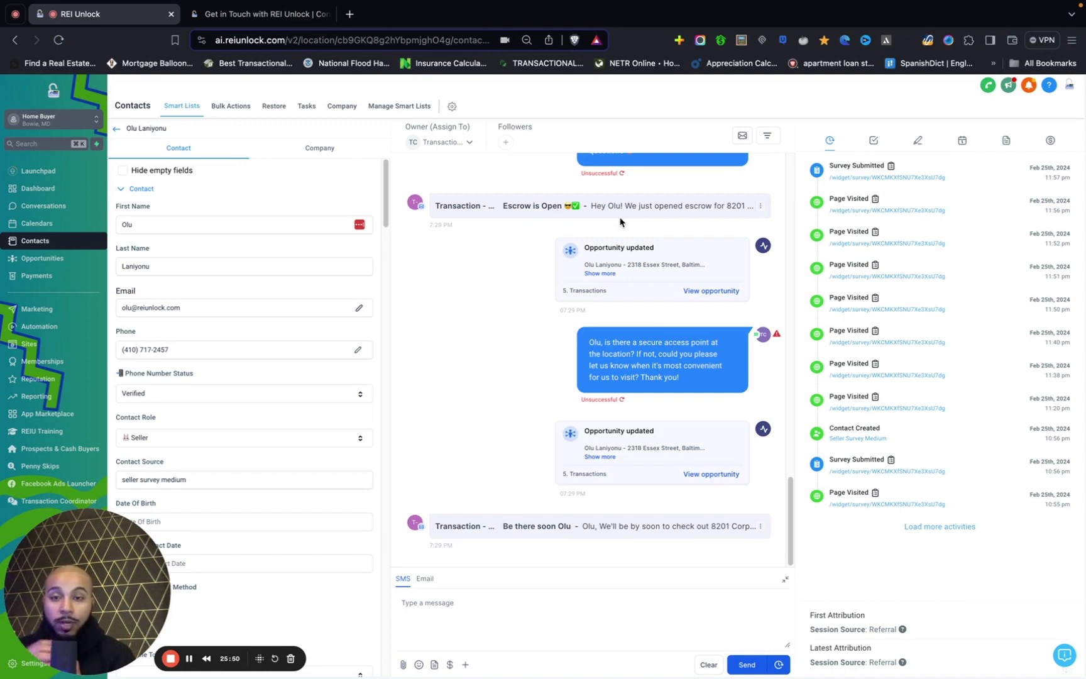
pyautogui.scroll(3, 616, 321)
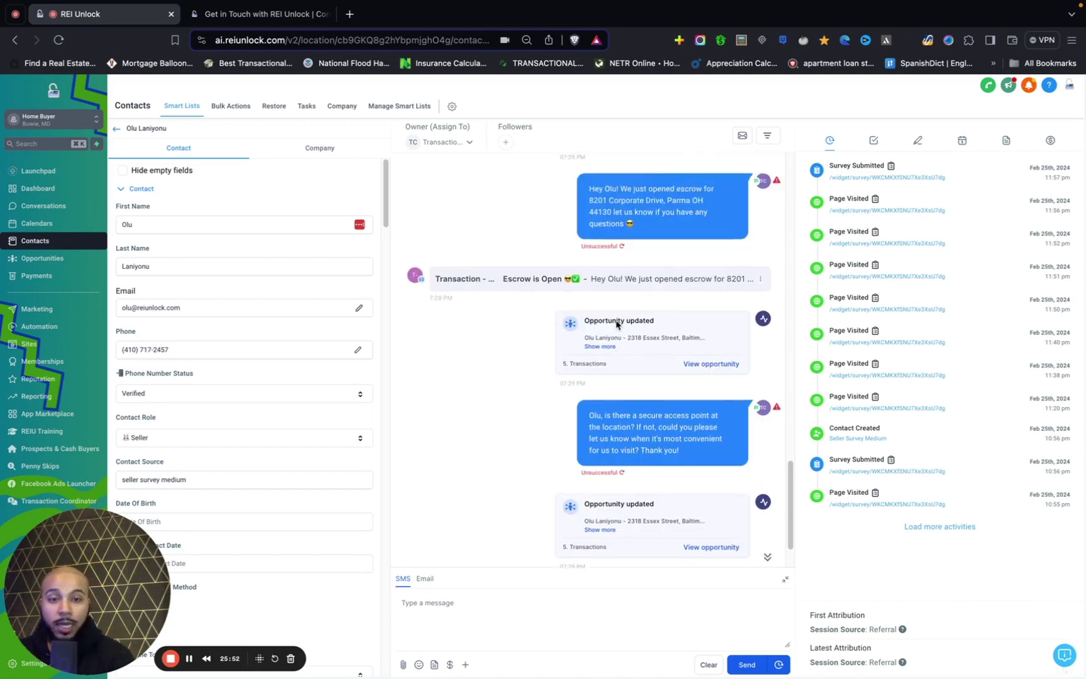
pyautogui.scroll(5, 616, 324)
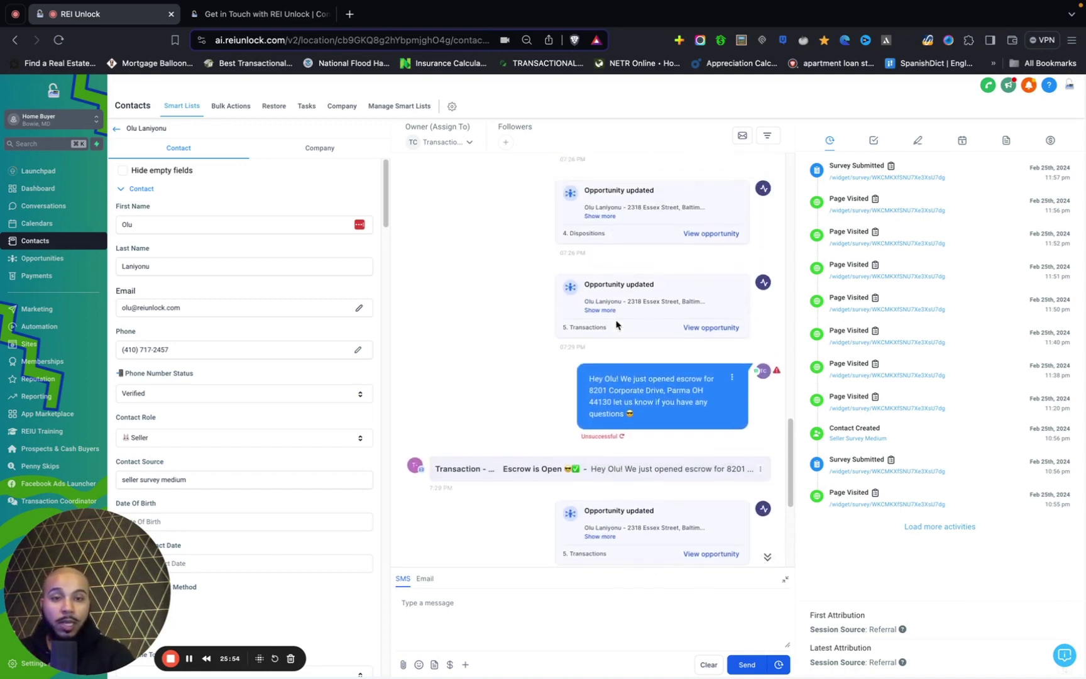
pyautogui.scroll(6, 617, 325)
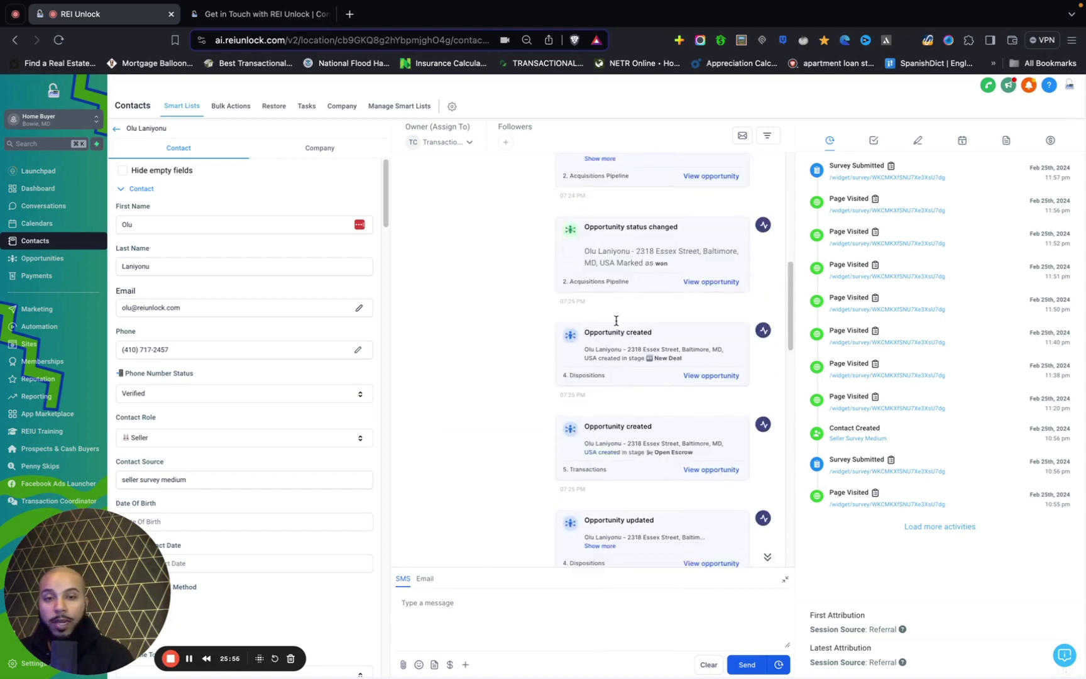
pyautogui.scroll(-8, 616, 324)
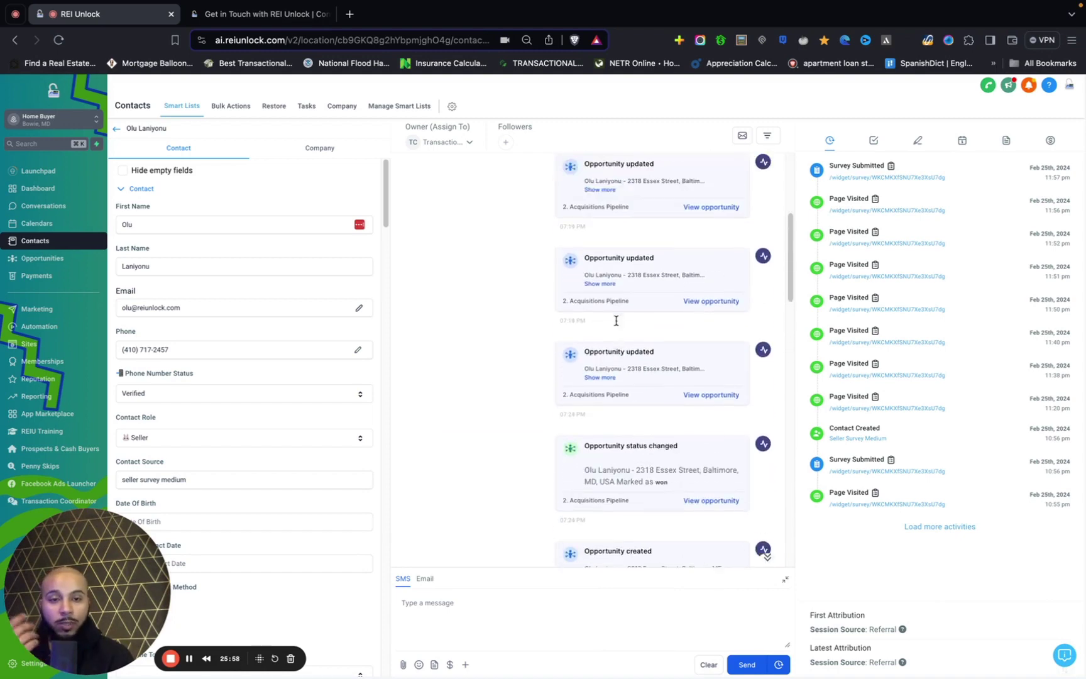
pyautogui.scroll(-3, 616, 325)
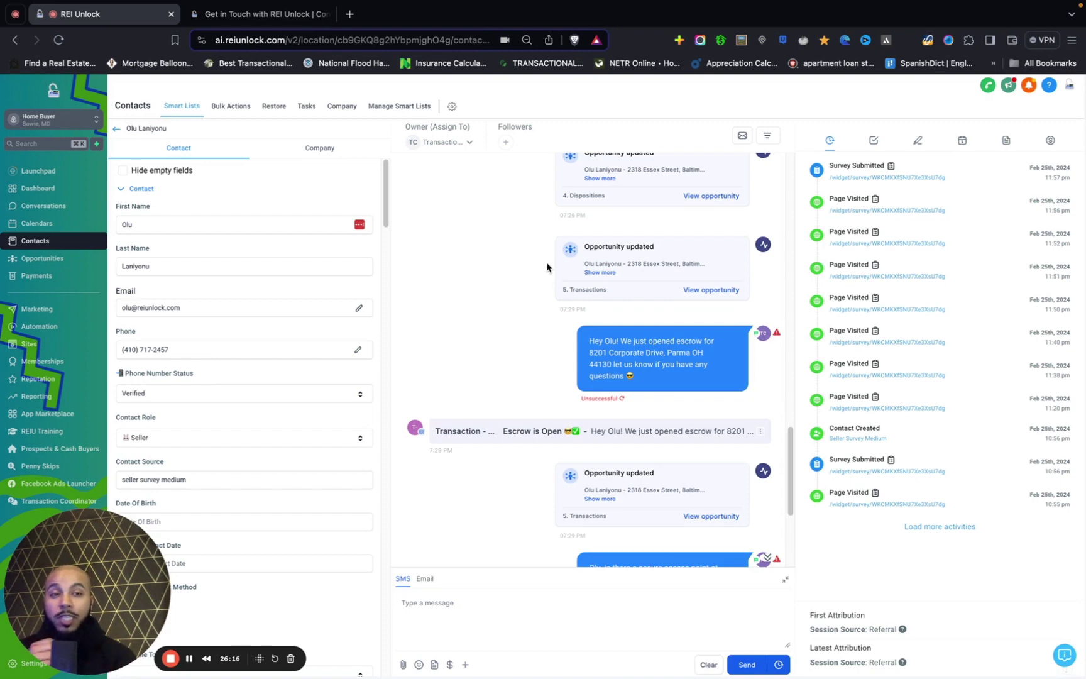
# Show the contact's pending tasks, and examine the tags and the active and past workflows in the contact record
pyautogui.click(874, 143)
pyautogui.scroll(-10, 213, 422)
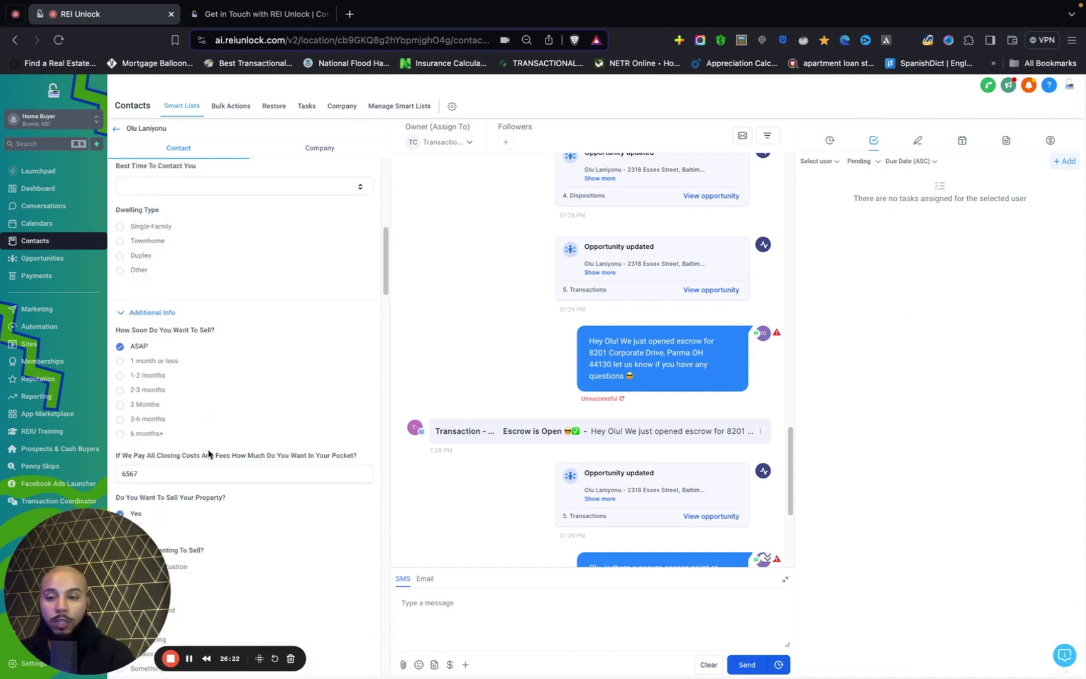
pyautogui.scroll(-15, 210, 454)
pyautogui.scroll(1, 249, 319)
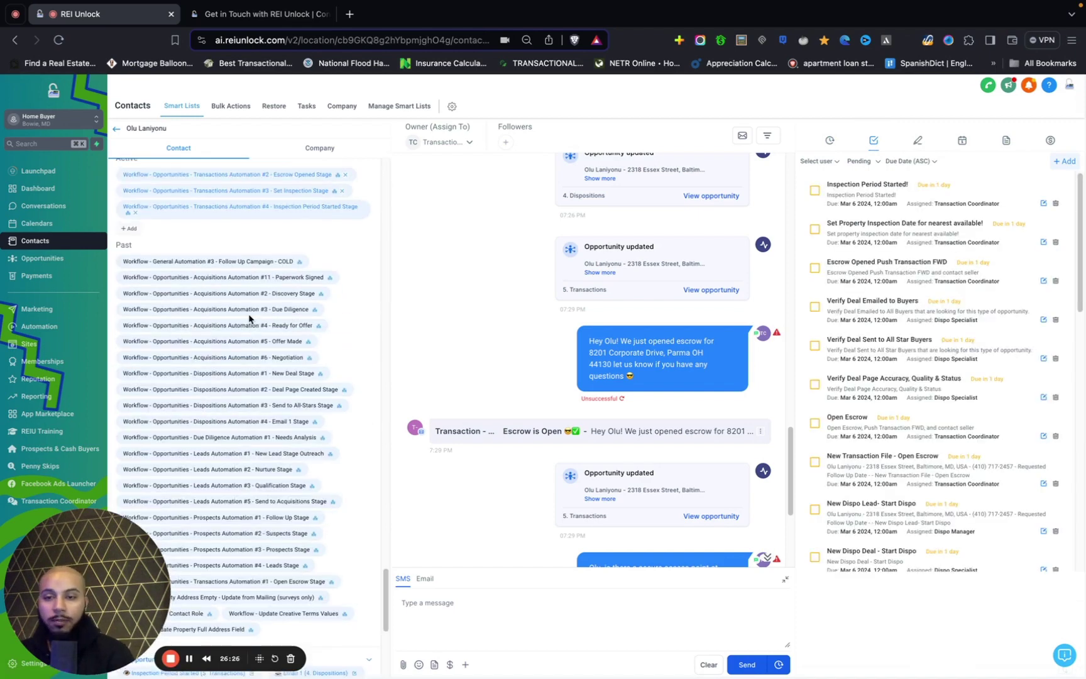
pyautogui.scroll(5, 249, 317)
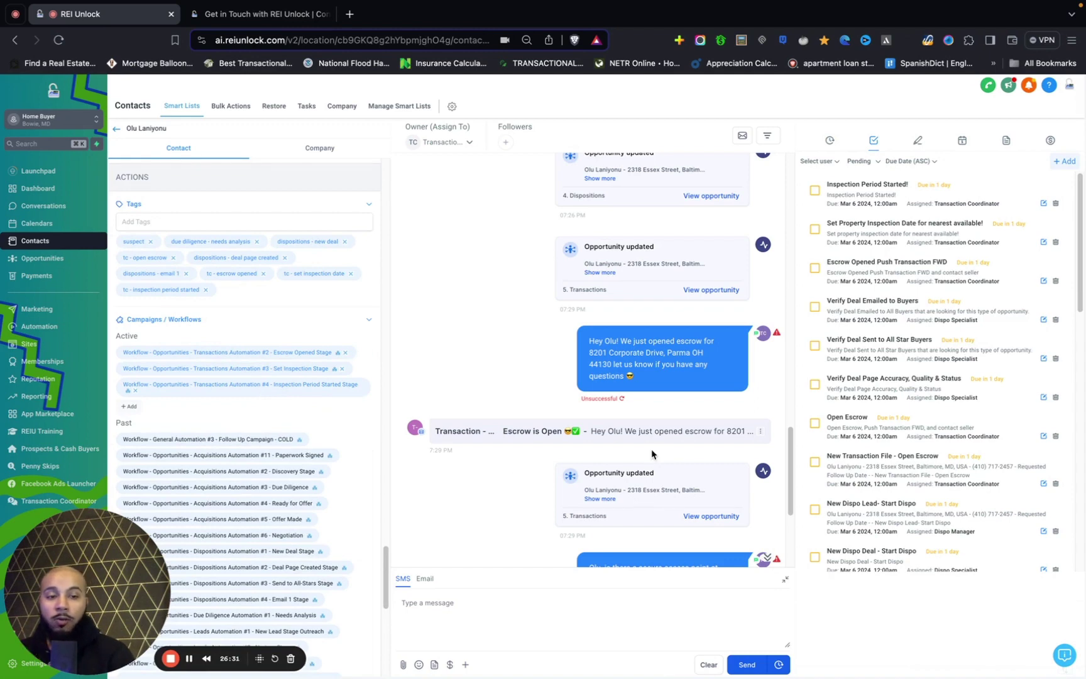
# Look through the contact's whole list of pending tasks, including their due dates and assigned roles, and return to its start
pyautogui.scroll(-10, 917, 458)
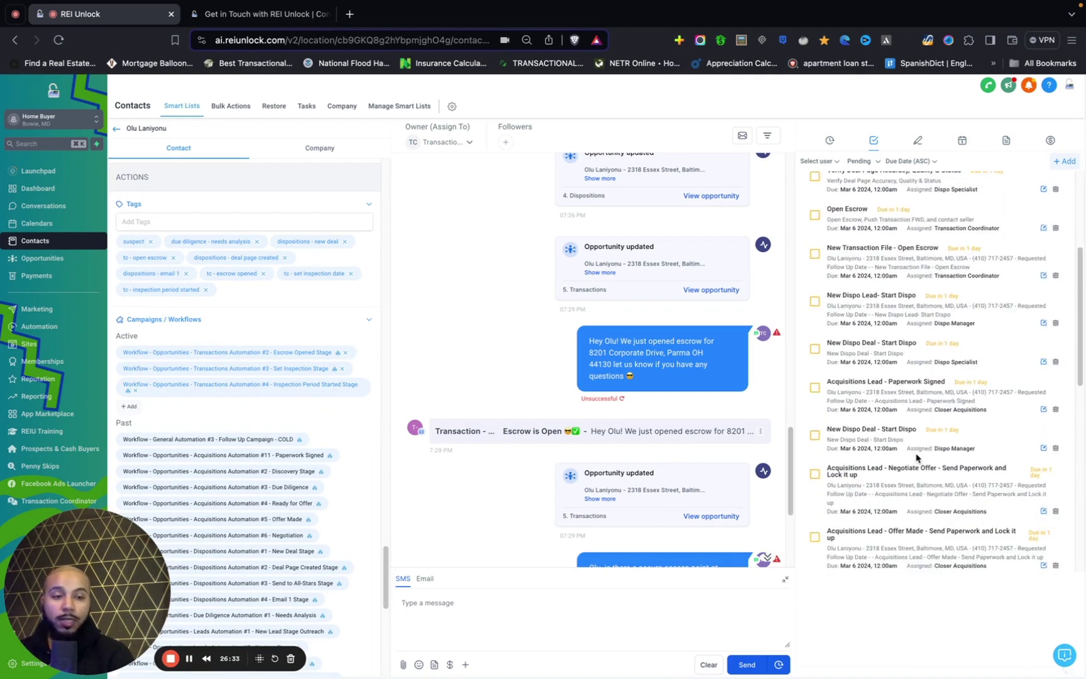
pyautogui.scroll(-1, 917, 458)
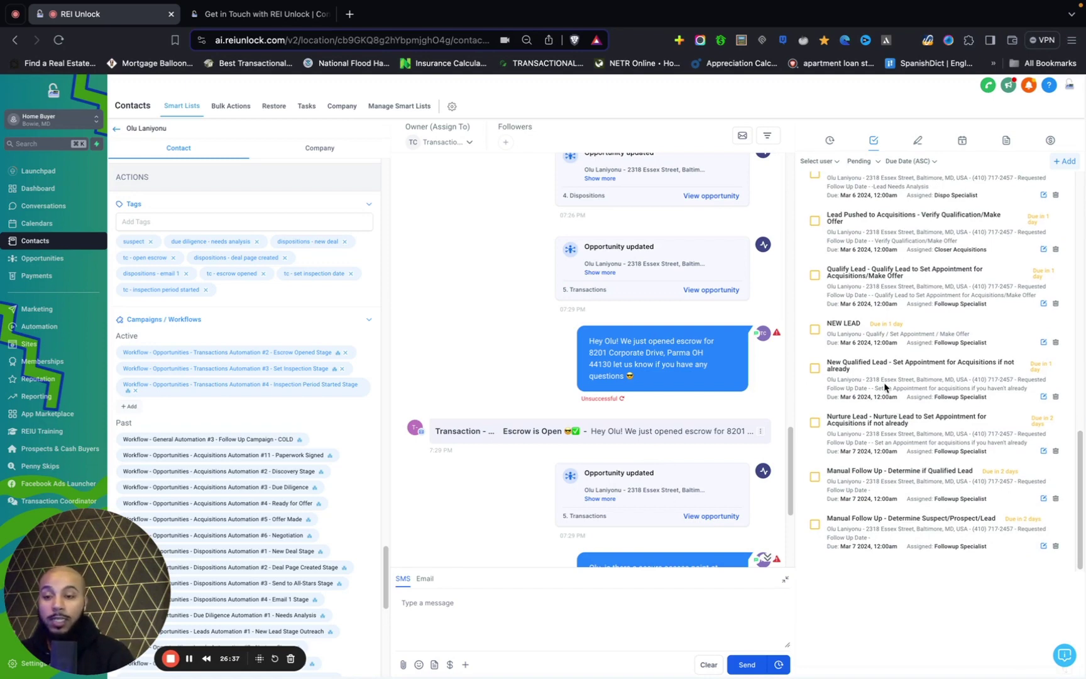
pyautogui.scroll(-10, 859, 353)
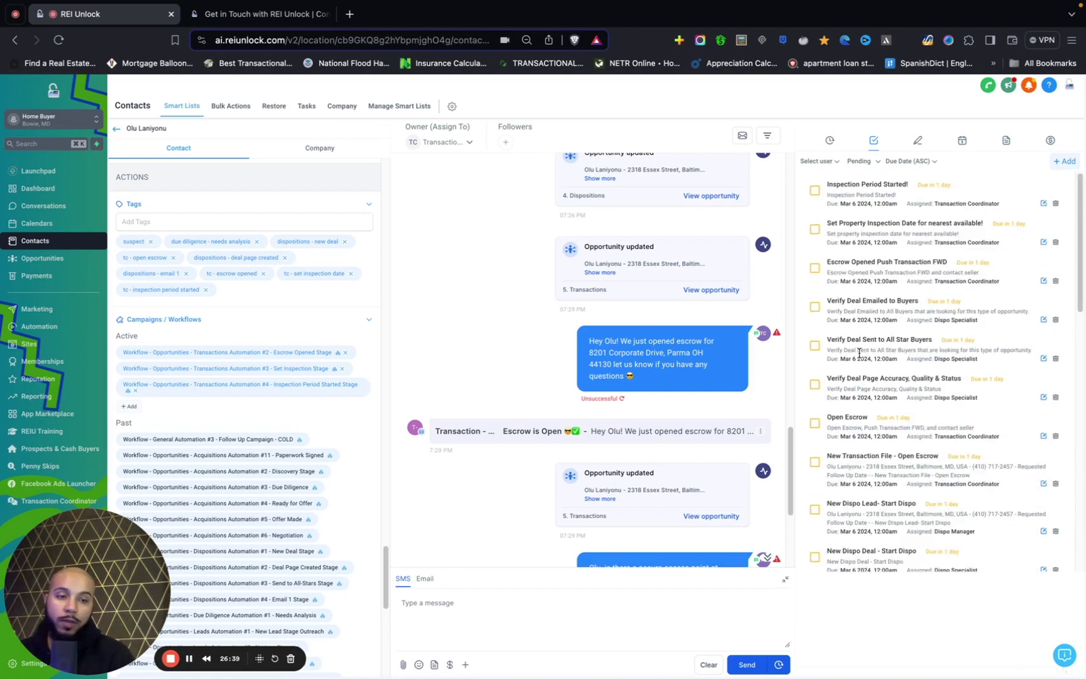